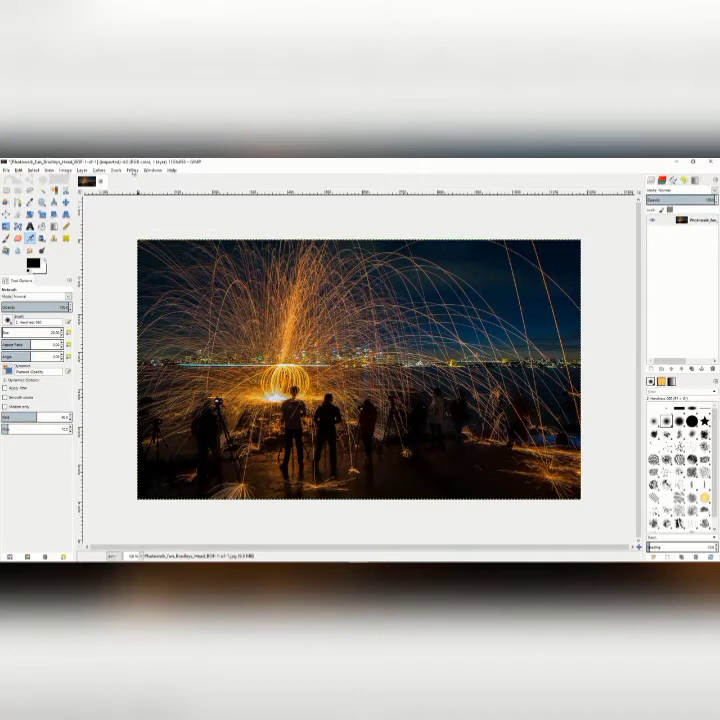
# Try a Gaussian Blur on the night light-painting photo and undo it.
pyautogui.click(132, 171)
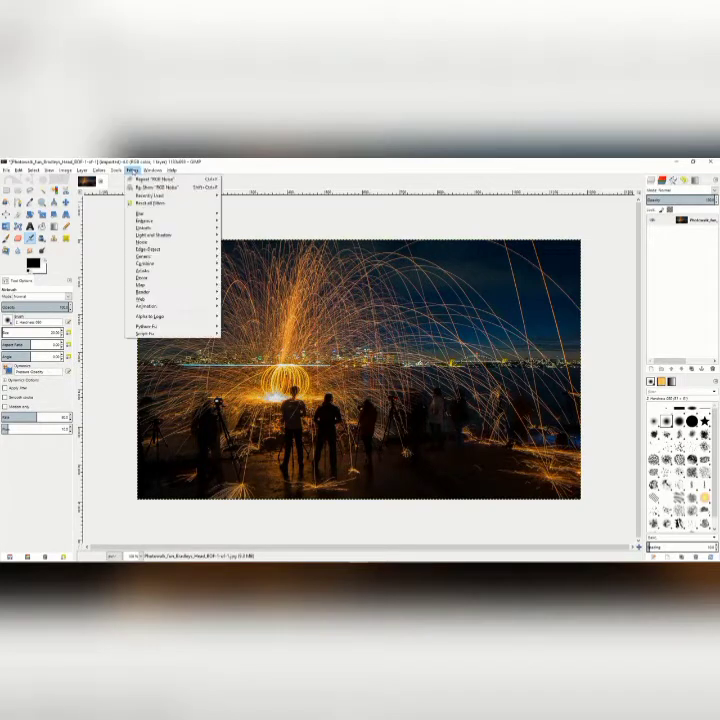
pyautogui.moveTo(141, 213)
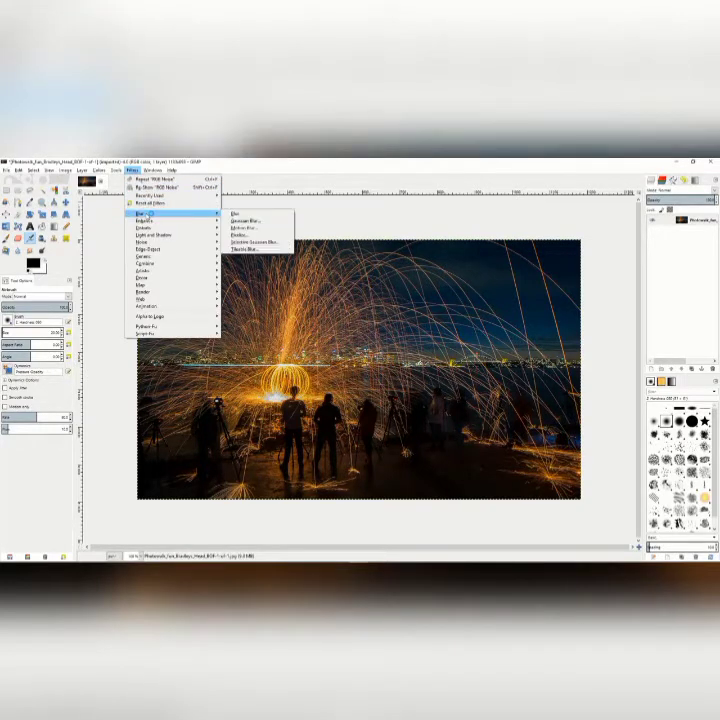
pyautogui.click(244, 221)
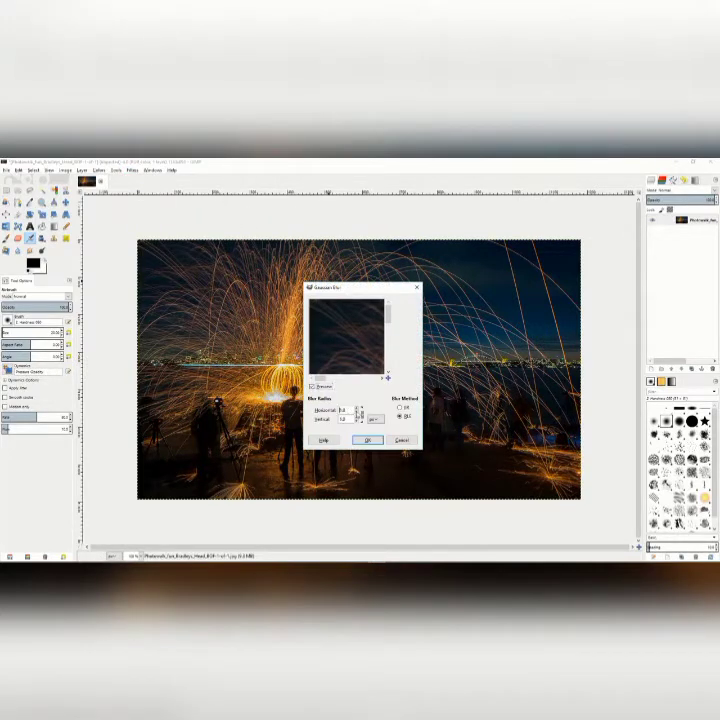
pyautogui.click(367, 440)
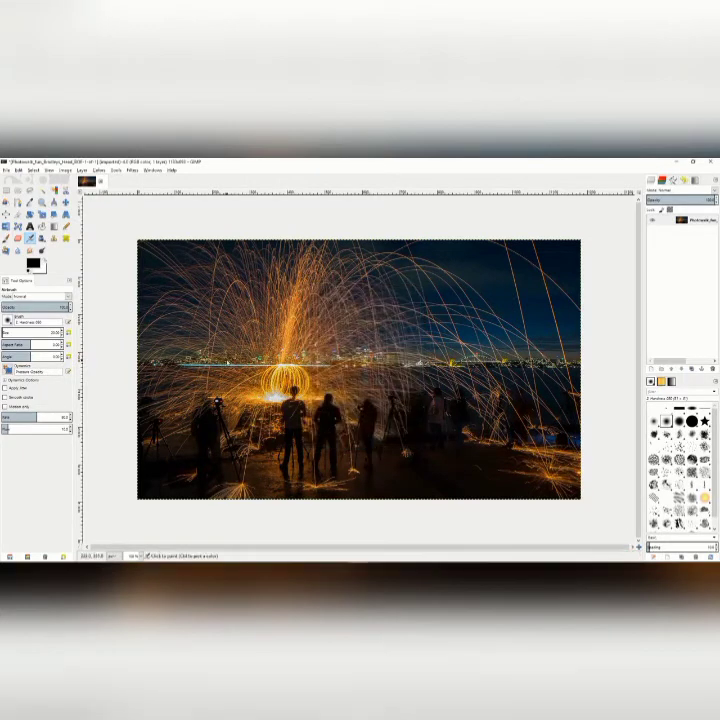
pyautogui.click(18, 170)
pyautogui.click(28, 178)
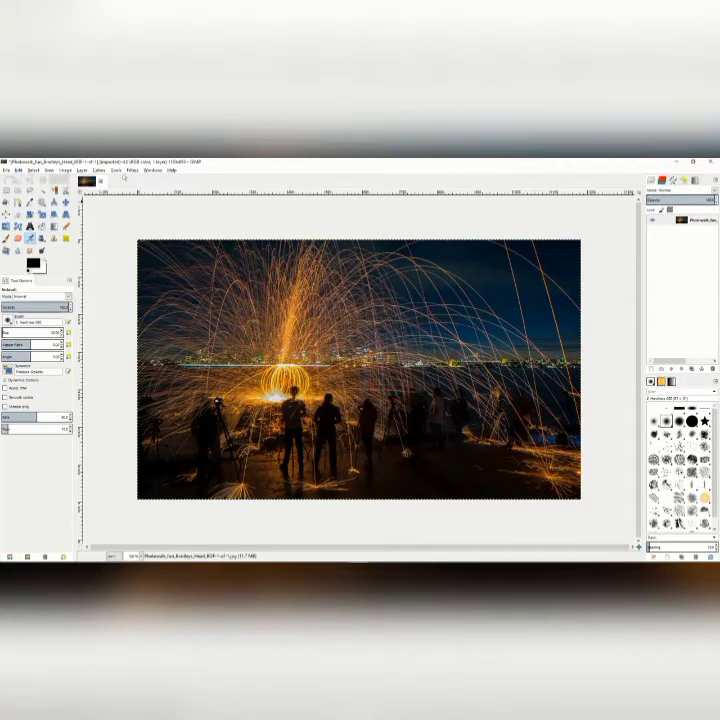
# Apply Wavelet denoise to the night photo, slightly raising the Amount and Detail thresholds of the Y channel.
pyautogui.click(131, 171)
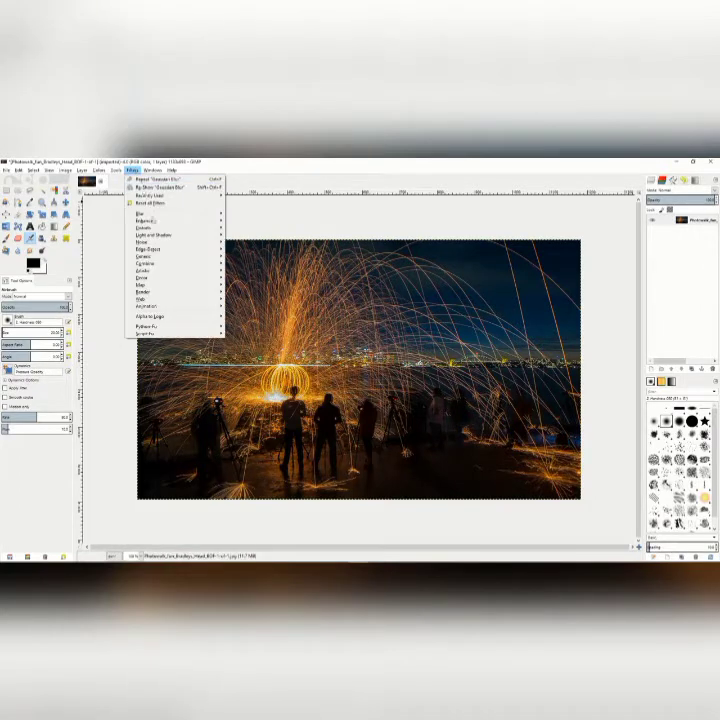
pyautogui.moveTo(156, 223)
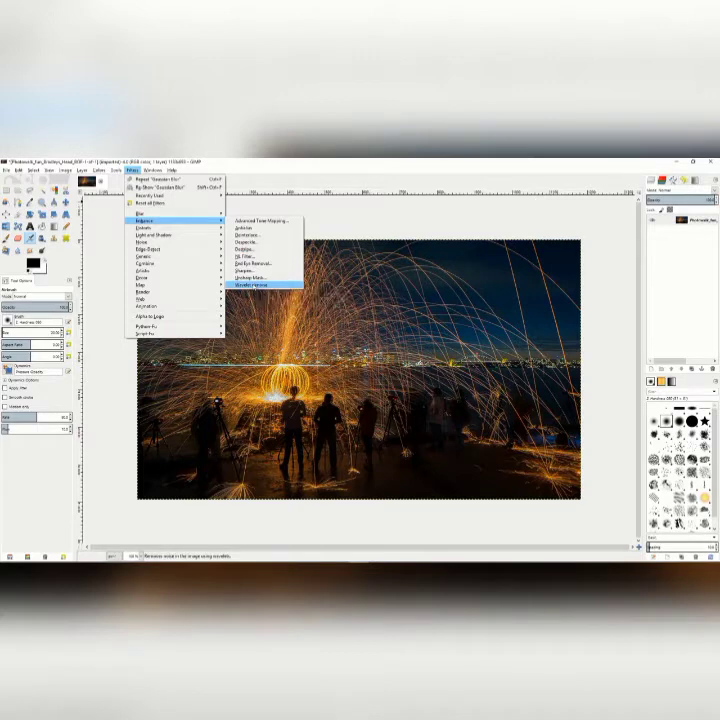
pyautogui.click(247, 286)
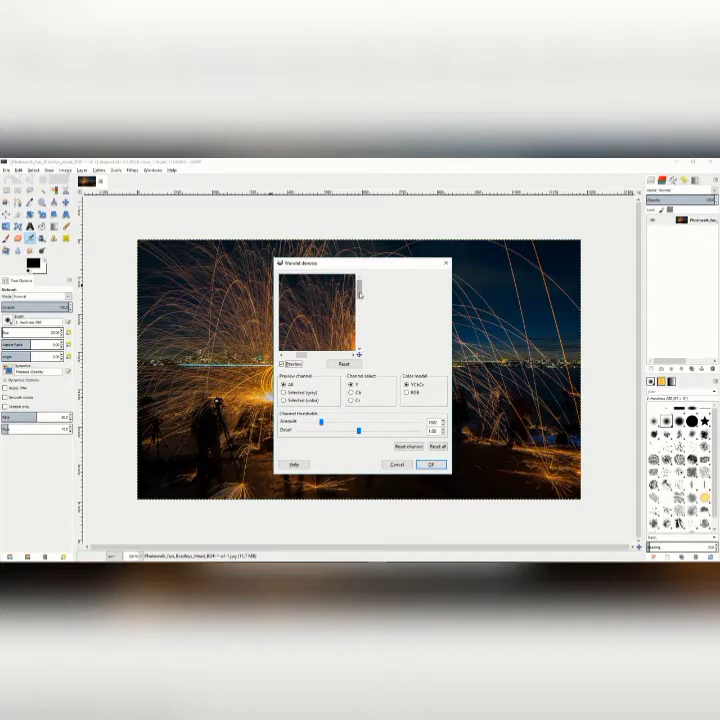
pyautogui.moveTo(336, 318)
pyautogui.mouseDown()
pyautogui.moveTo(312, 296)
pyautogui.moveTo(329, 314)
pyautogui.moveTo(329, 308)
pyautogui.mouseUp()
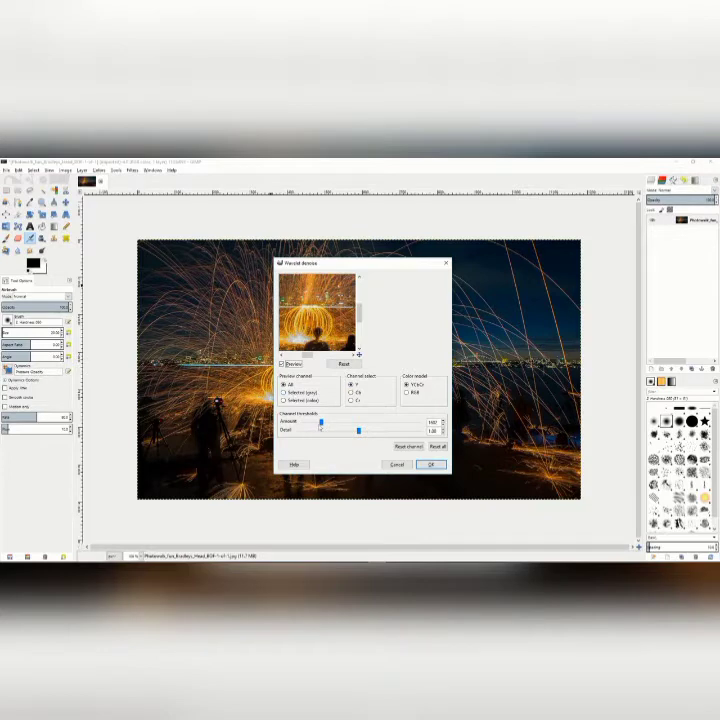
pyautogui.moveTo(320, 424); pyautogui.dragTo(365, 432)
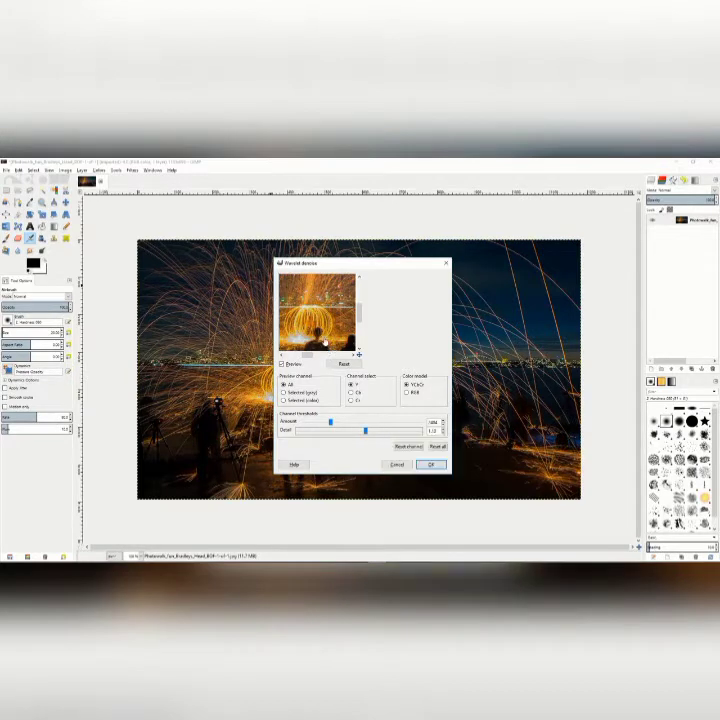
pyautogui.moveTo(331, 421); pyautogui.dragTo(325, 421)
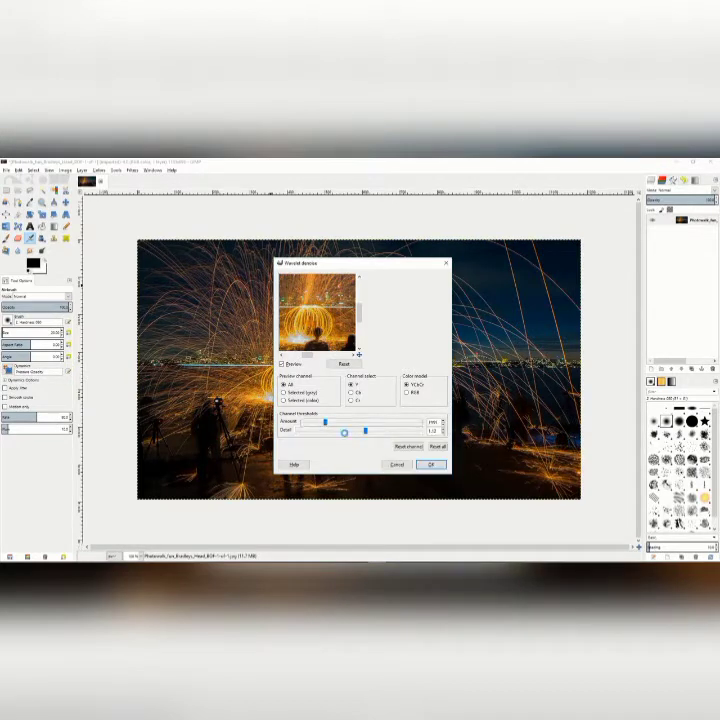
pyautogui.click(428, 466)
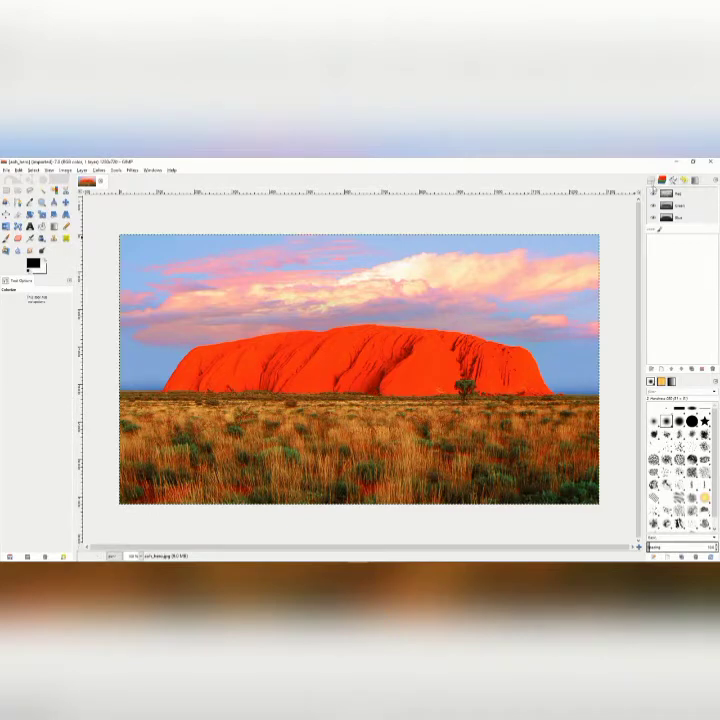
# Duplicate the only layer of the desert rock image.
pyautogui.click(652, 181)
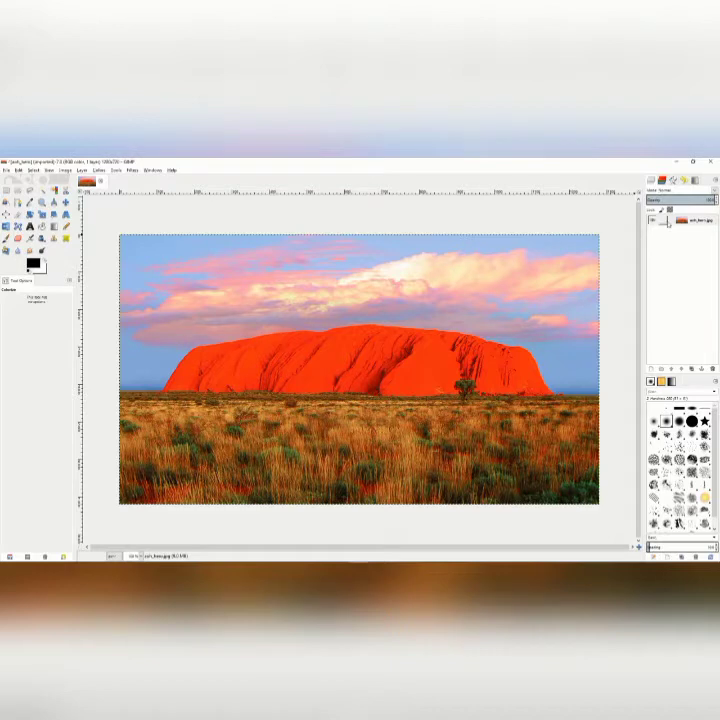
pyautogui.click(670, 221)
pyautogui.rightClick(671, 220)
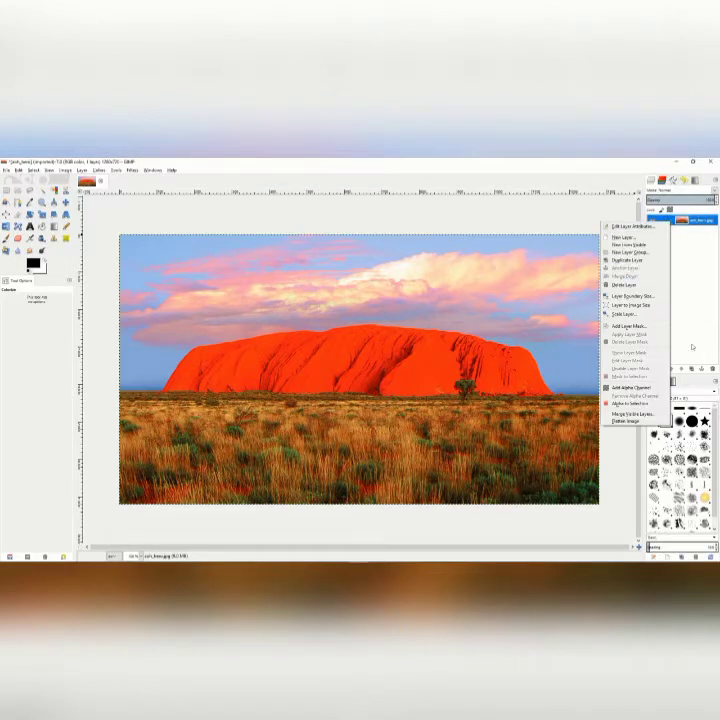
pyautogui.click(630, 260)
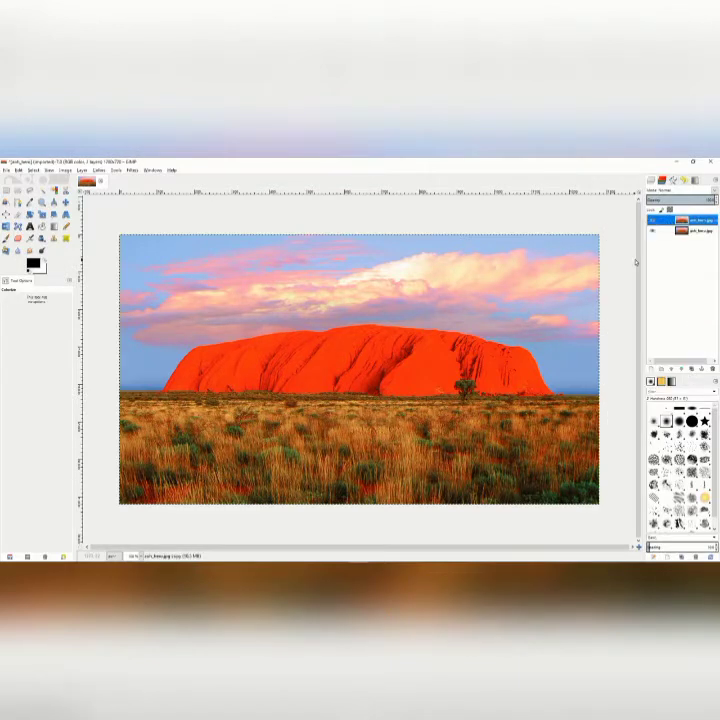
# Select the whole image and create a copy of the Red channel as a separate channel.
pyautogui.click(663, 181)
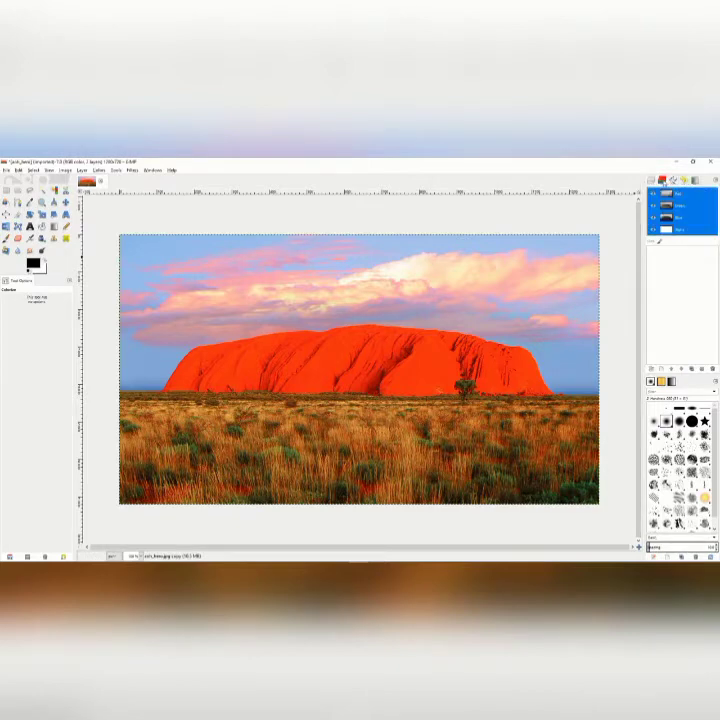
pyautogui.click(689, 196)
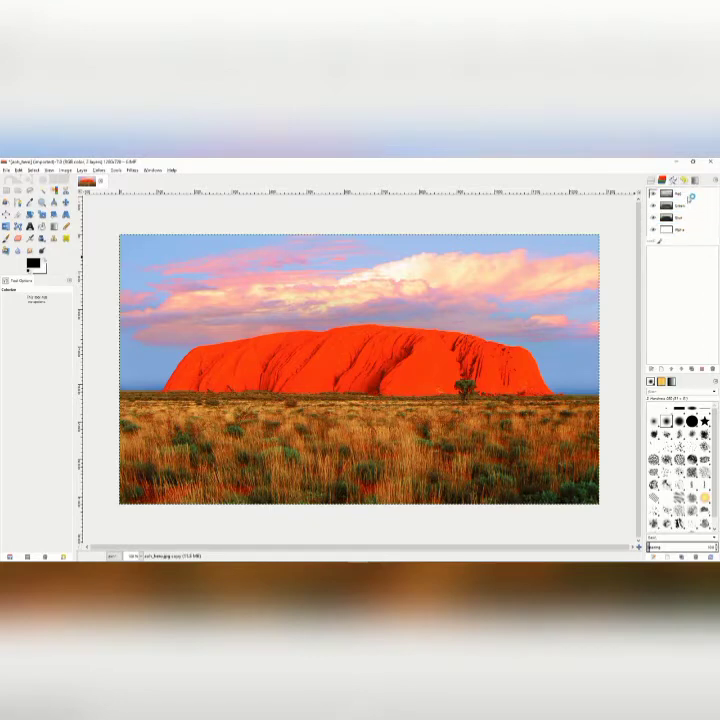
pyautogui.click(688, 196)
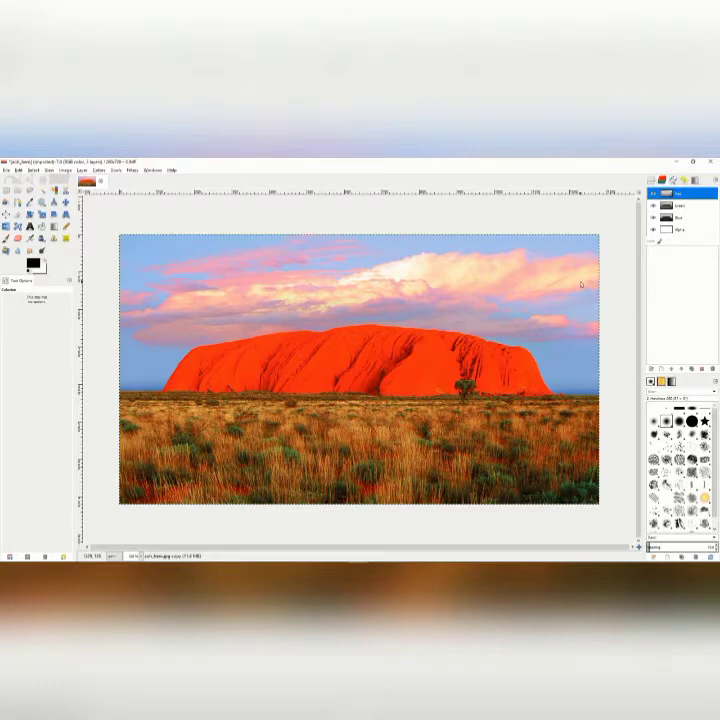
pyautogui.click(36, 171)
pyautogui.click(37, 179)
pyautogui.moveTo(684, 195); pyautogui.dragTo(676, 253)
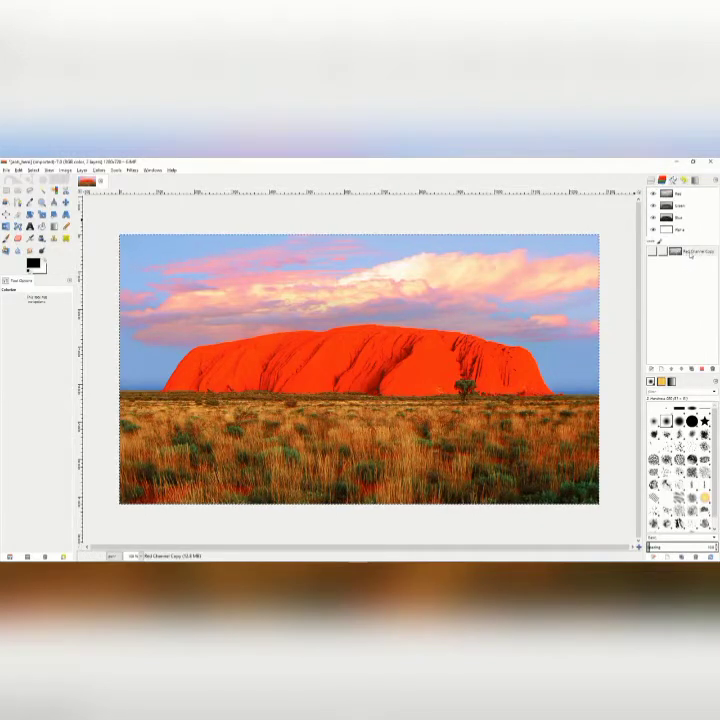
# Rename the copied red channel as L.
pyautogui.click(691, 253)
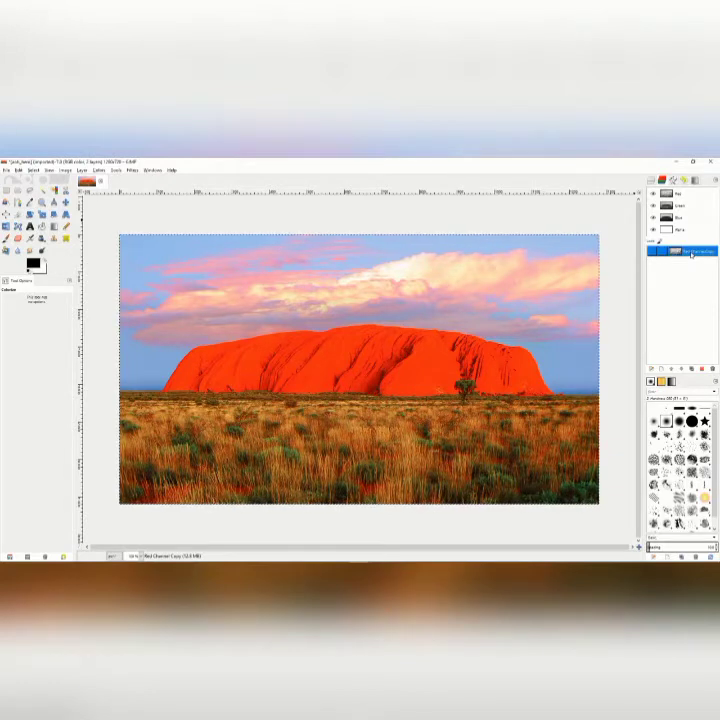
pyautogui.doubleClick(691, 253)
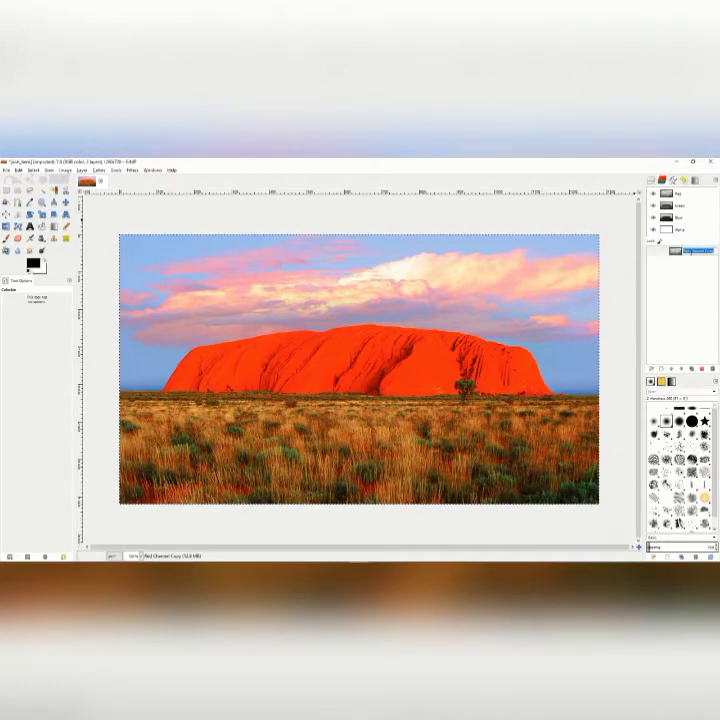
pyautogui.press('BackSpace')
pyautogui.press('Return')
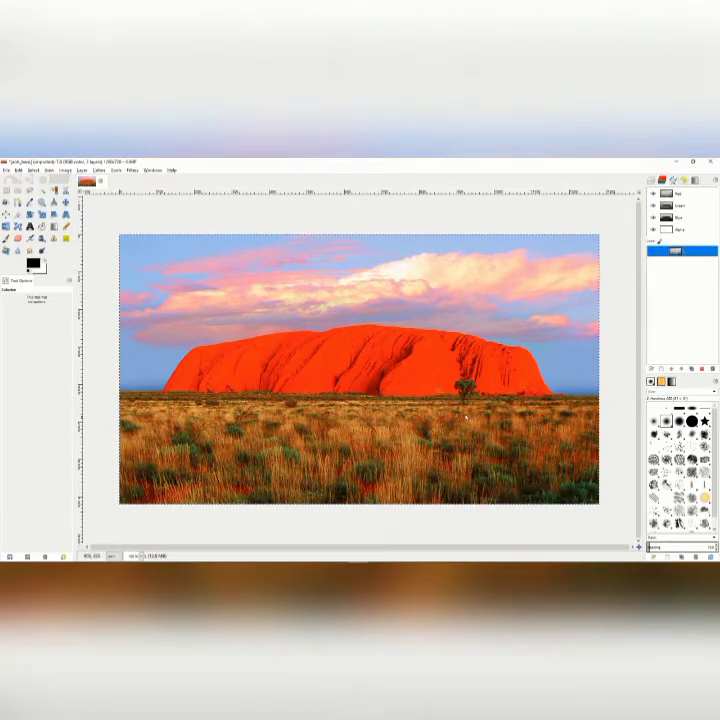
# Subtract the L channel from the full selection and save the result as a channel named D.
pyautogui.rightClick(692, 251)
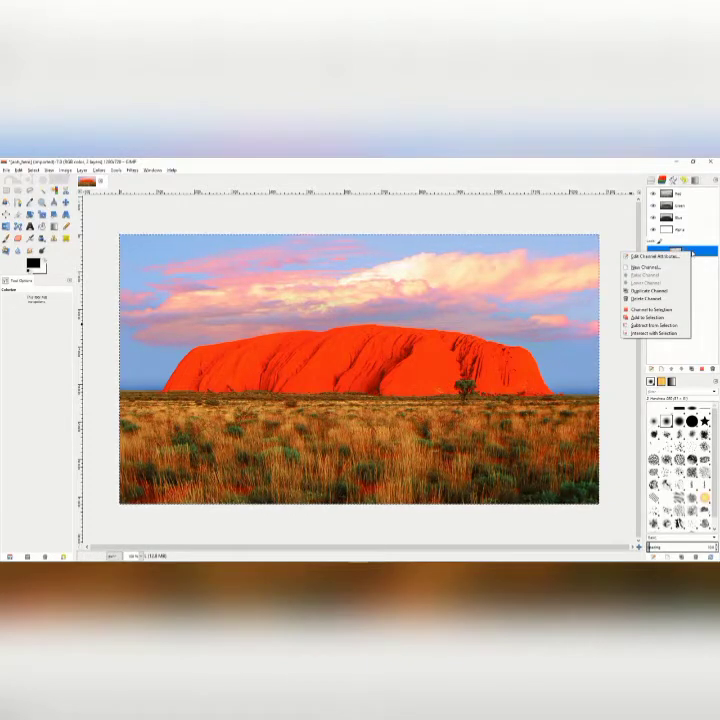
pyautogui.click(651, 325)
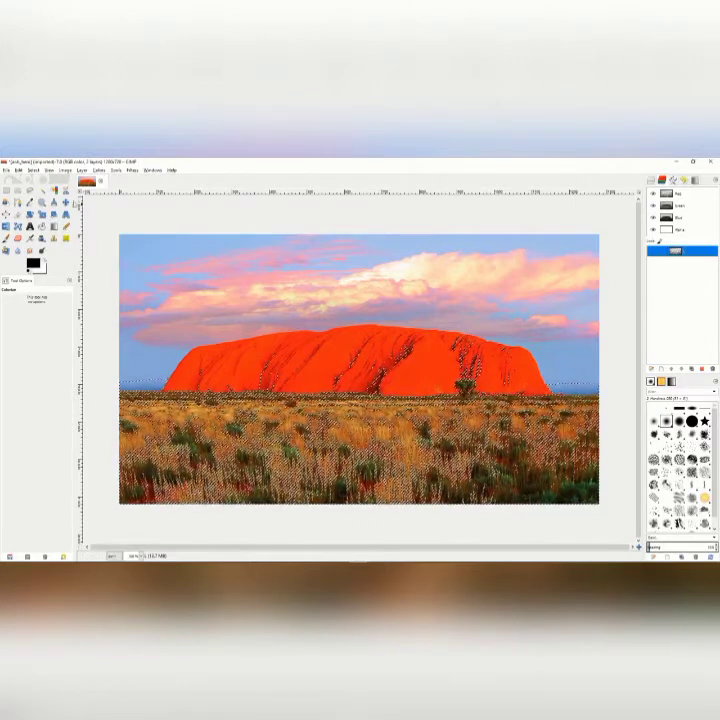
pyautogui.click(35, 170)
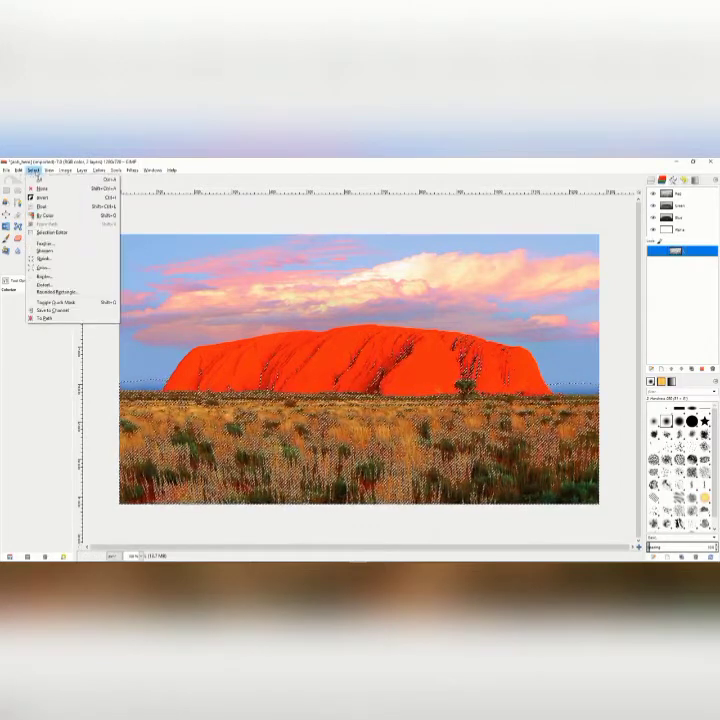
pyautogui.click(52, 310)
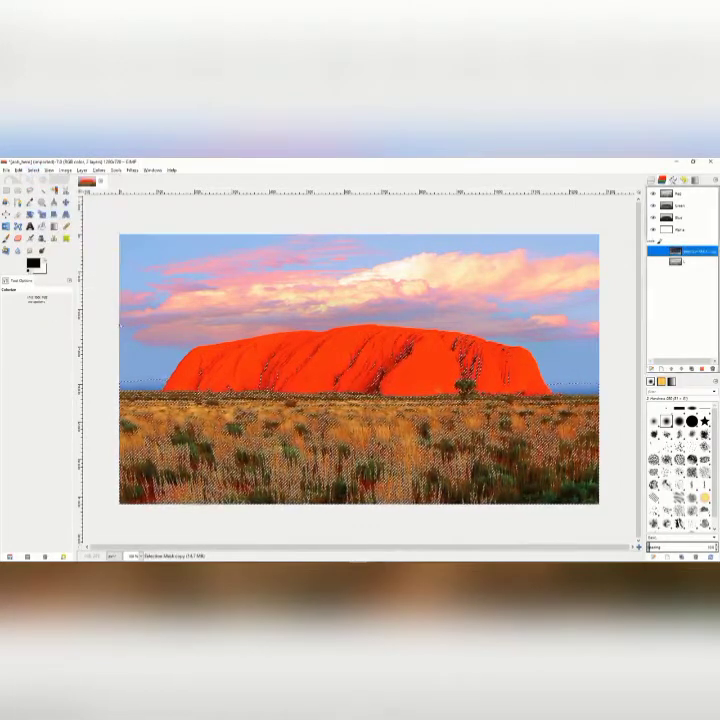
pyautogui.doubleClick(690, 252)
pyautogui.press('BackSpace')
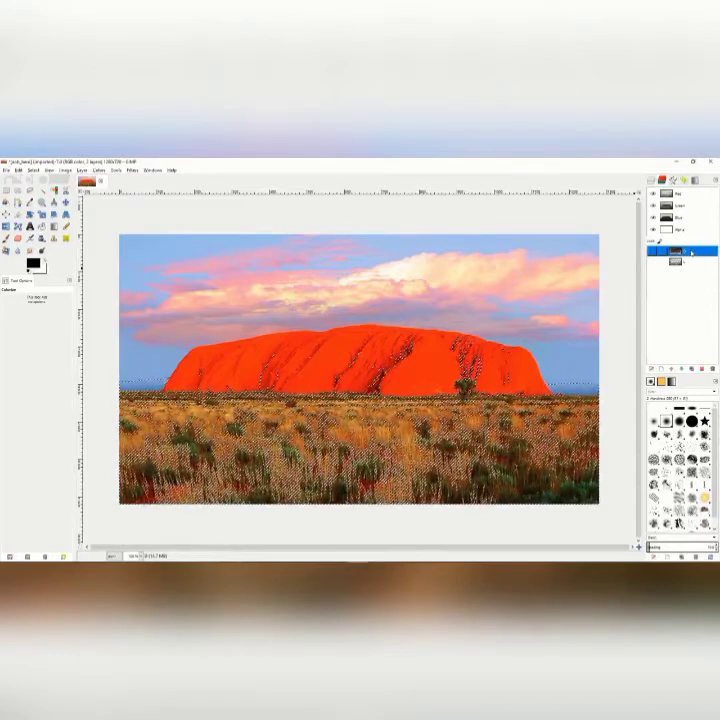
# Subtract the L channel from the selection again and save the result as a channel named DD.
pyautogui.click(689, 263)
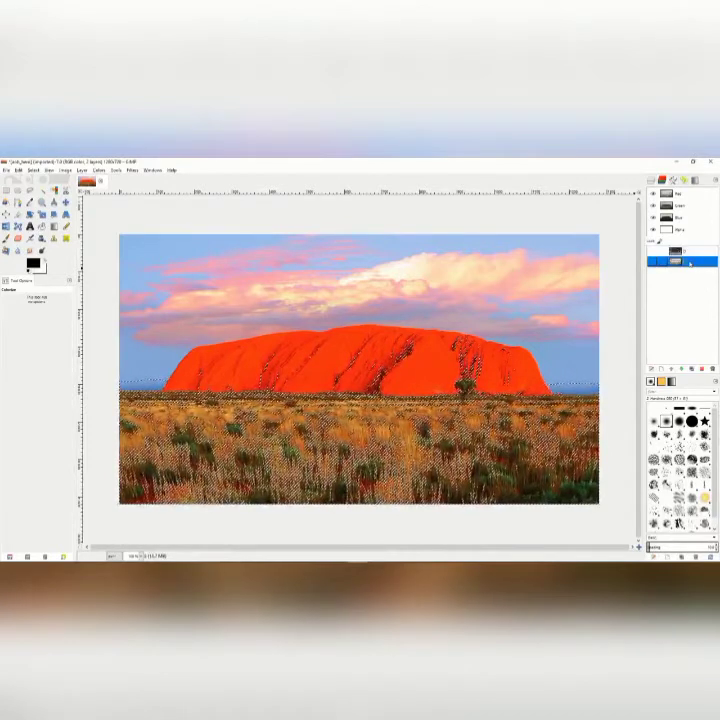
pyautogui.rightClick(690, 262)
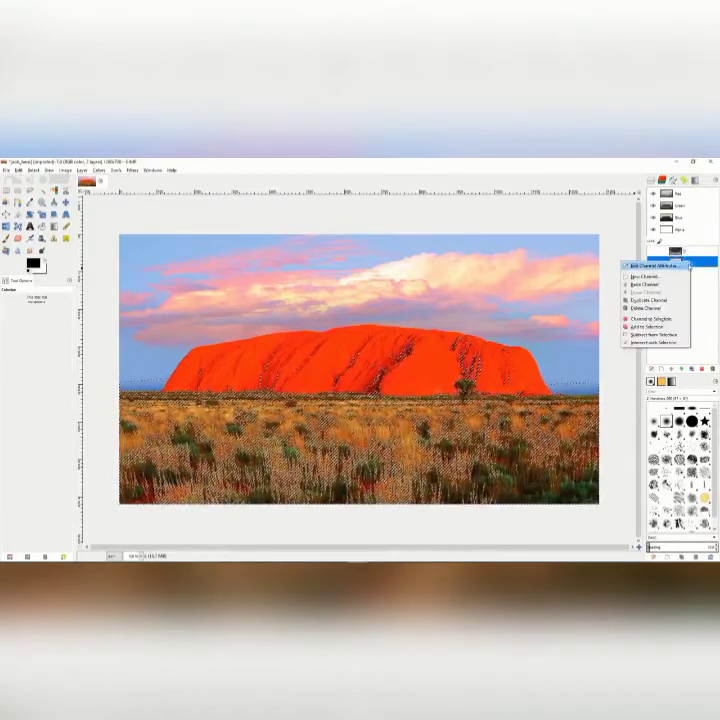
pyautogui.click(655, 335)
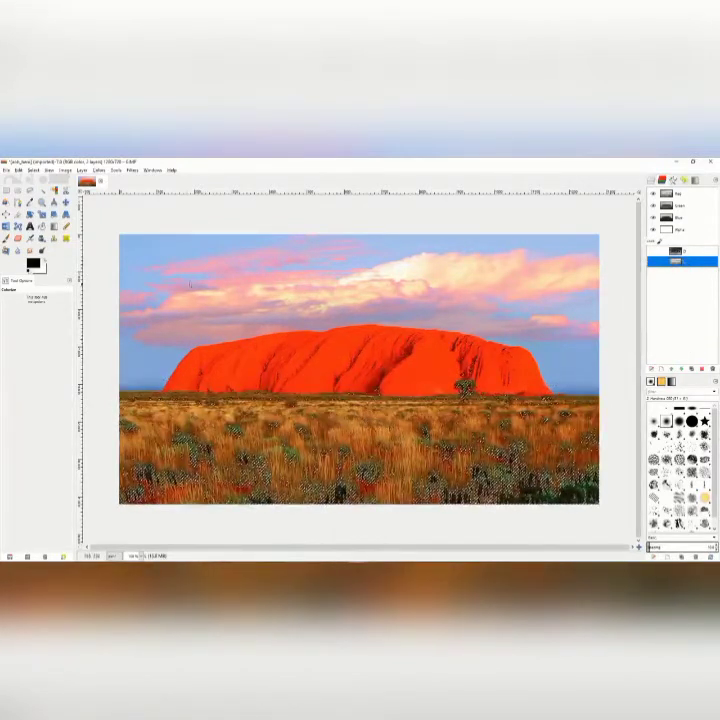
pyautogui.click(33, 170)
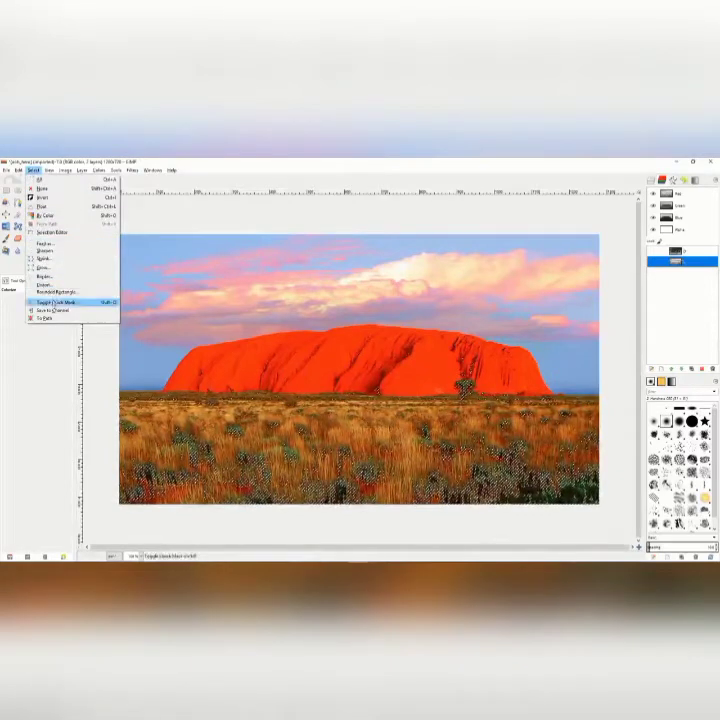
pyautogui.click(53, 310)
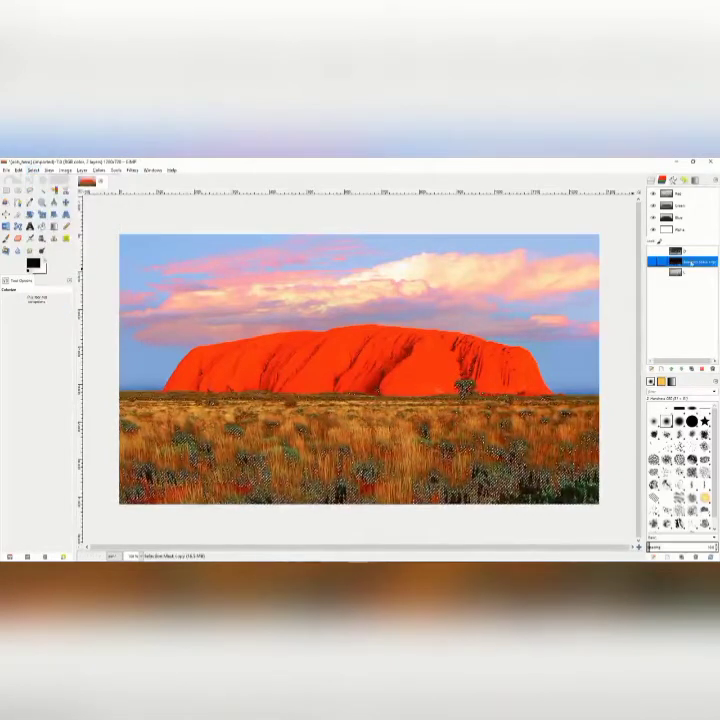
pyautogui.doubleClick(691, 263)
pyautogui.write('DD')
pyautogui.press('Return')
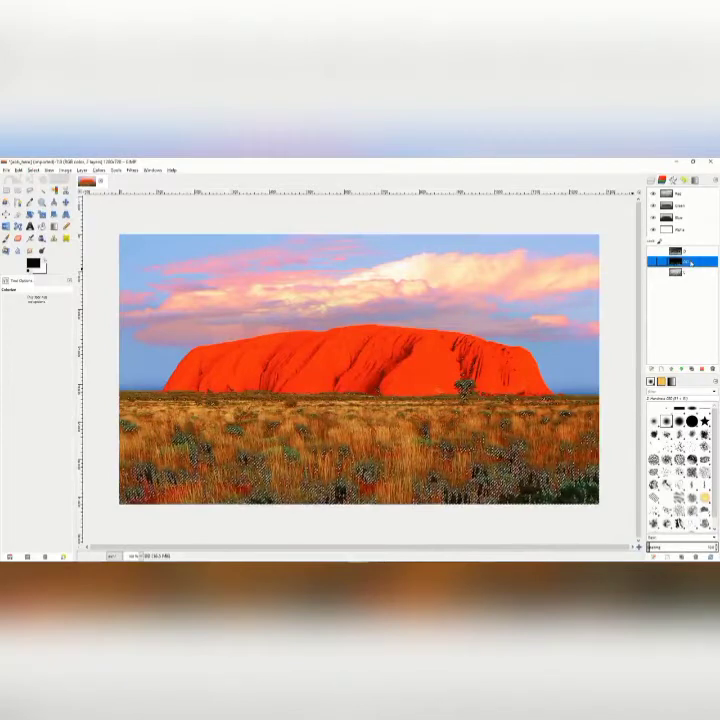
# Subtract the L channel from the selection once more and save the result as a channel named DDD.
pyautogui.click(694, 273)
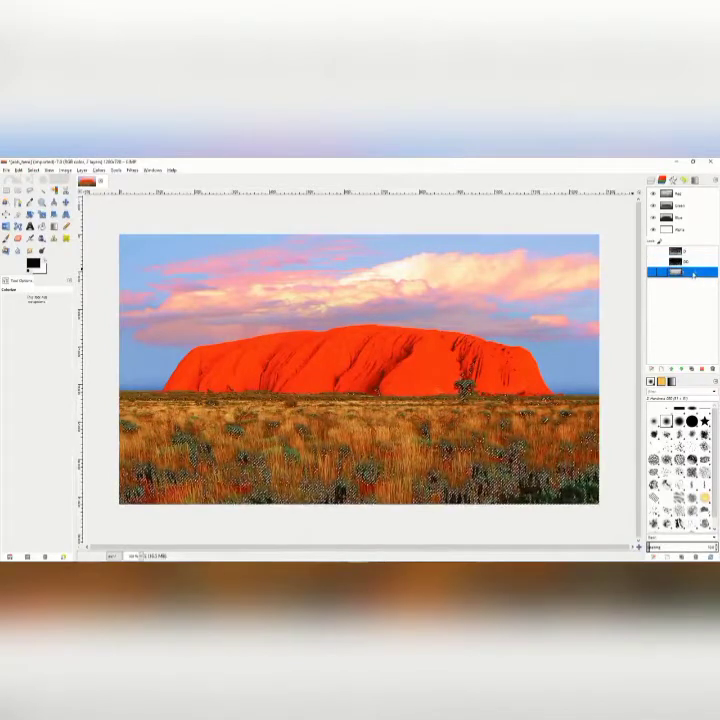
pyautogui.rightClick(694, 273)
pyautogui.click(660, 346)
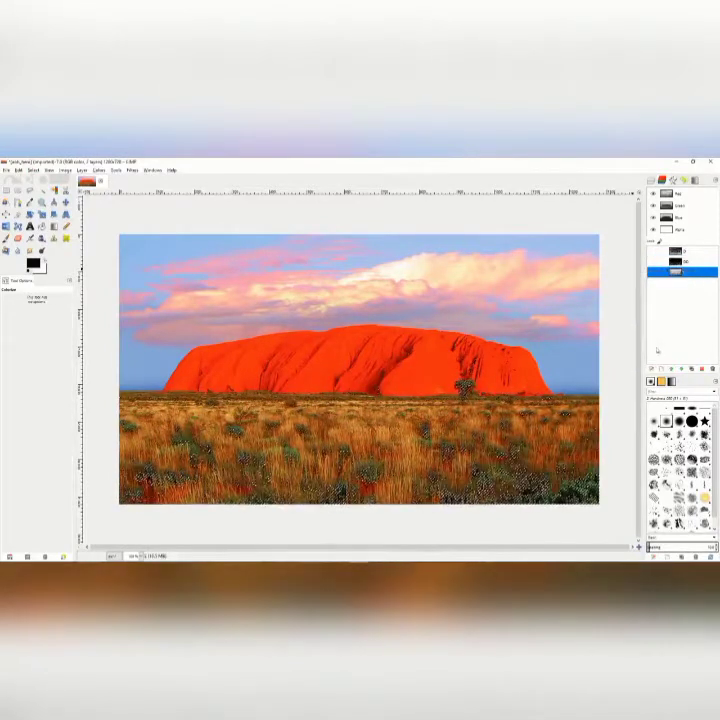
pyautogui.click(33, 170)
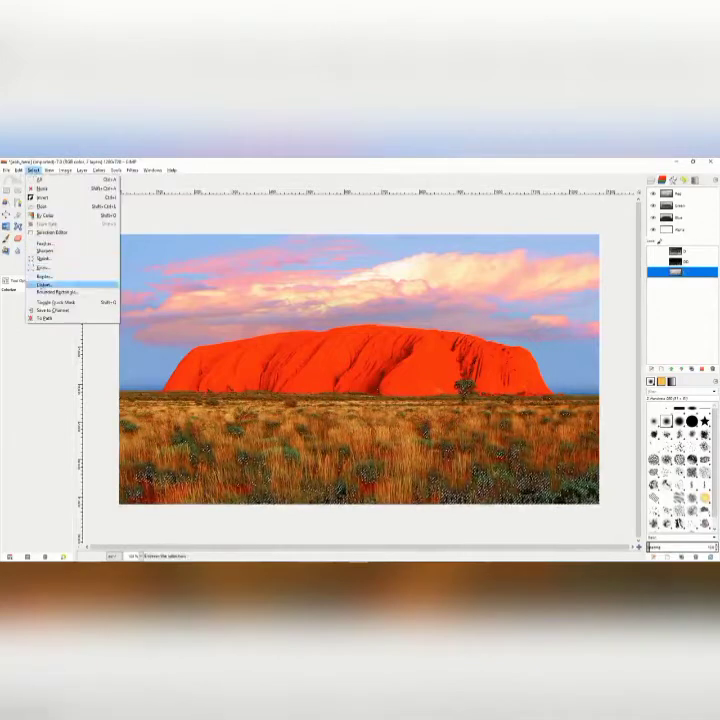
pyautogui.click(47, 311)
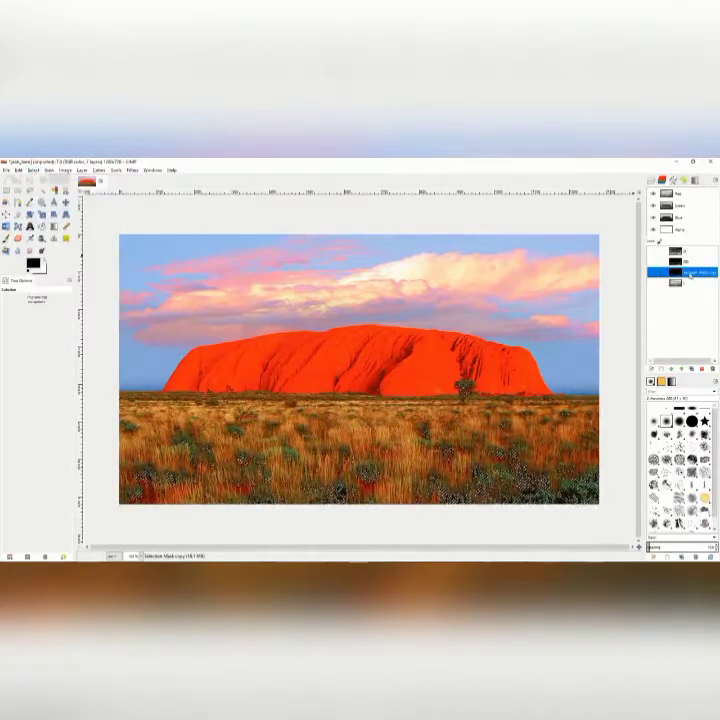
pyautogui.click(688, 274)
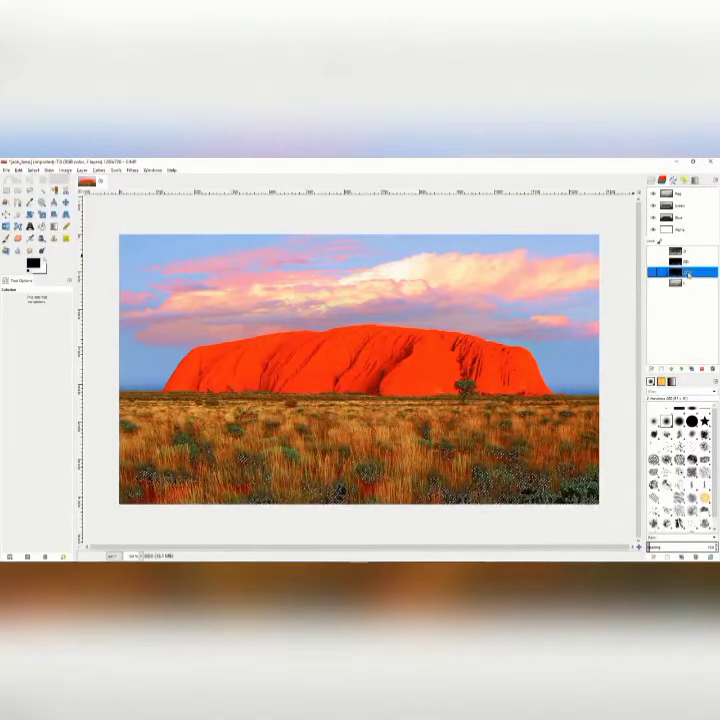
pyautogui.doubleClick(688, 273)
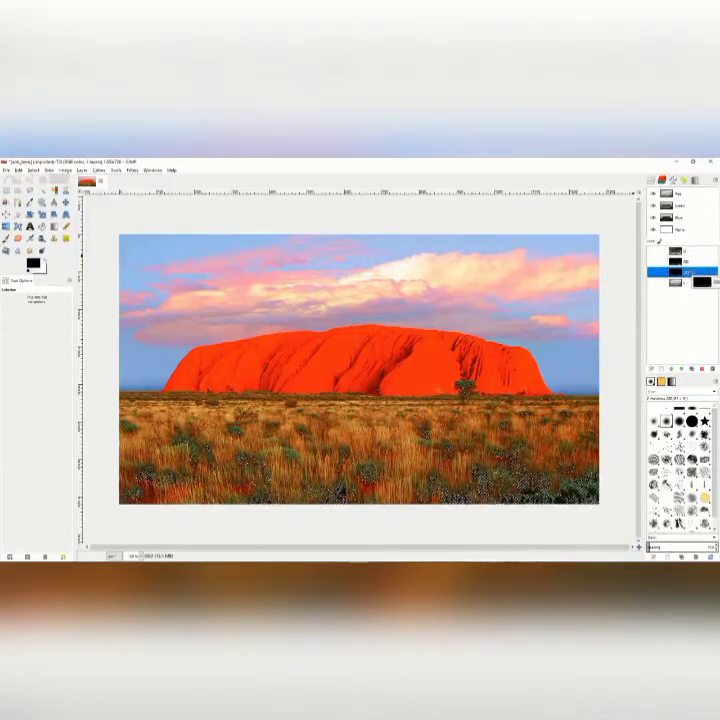
# Clear the current selection and select the whole image with the D channel active.
pyautogui.click(692, 285)
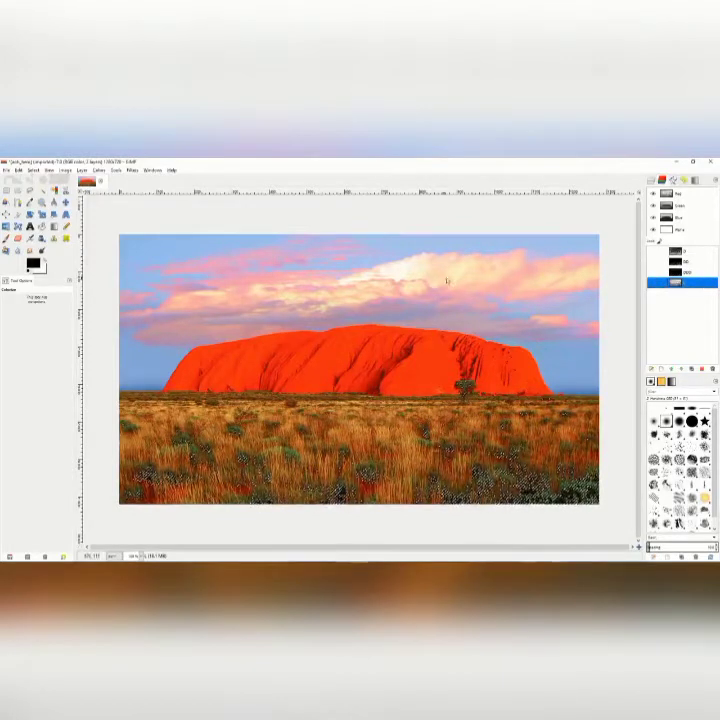
pyautogui.rightClick(516, 296)
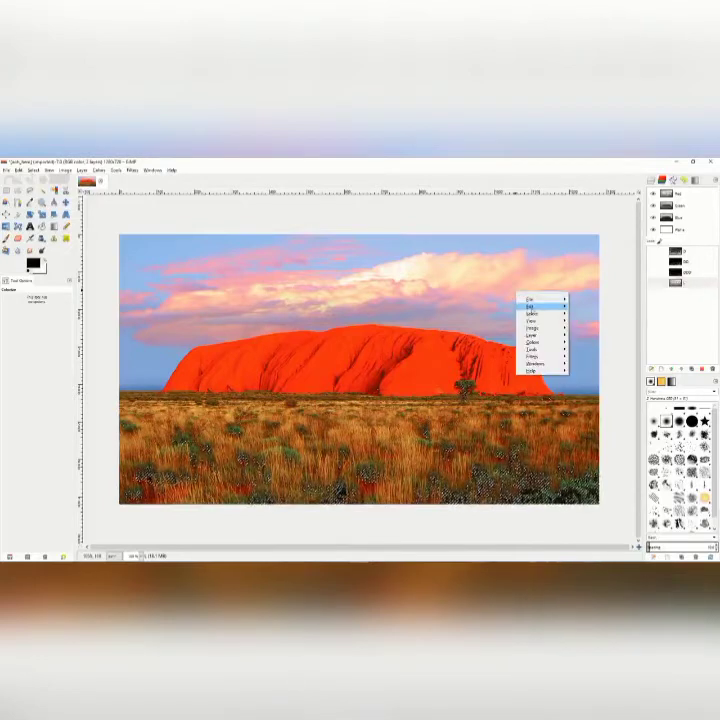
pyautogui.moveTo(532, 313)
pyautogui.click(586, 327)
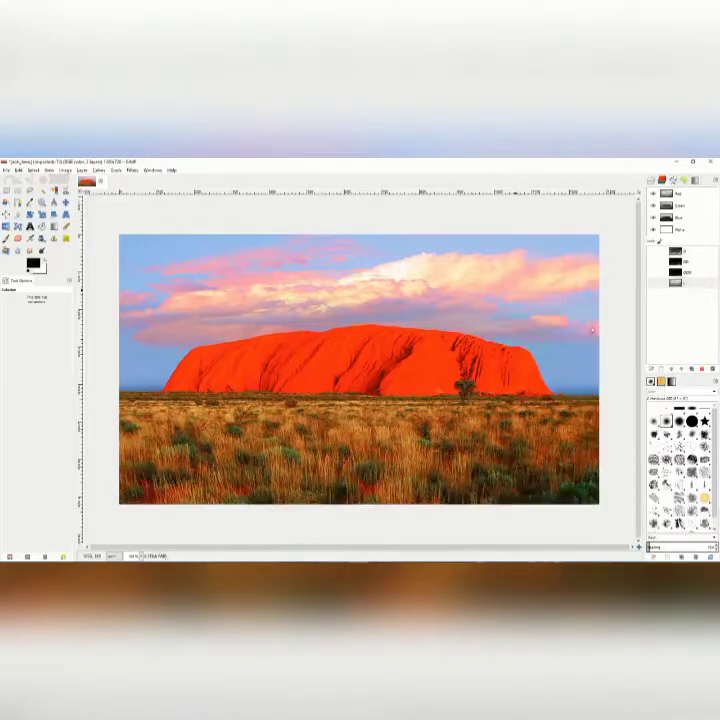
pyautogui.click(690, 284)
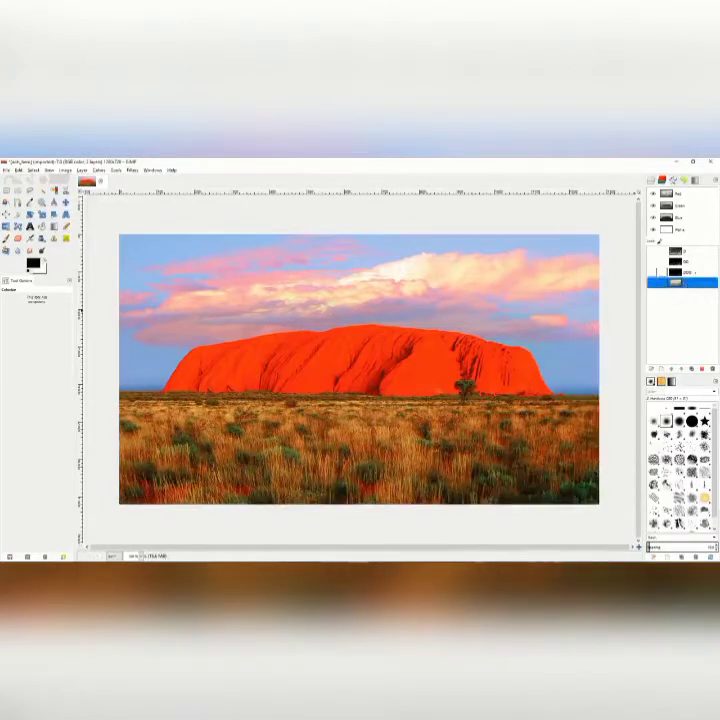
pyautogui.click(690, 252)
pyautogui.rightClick(506, 323)
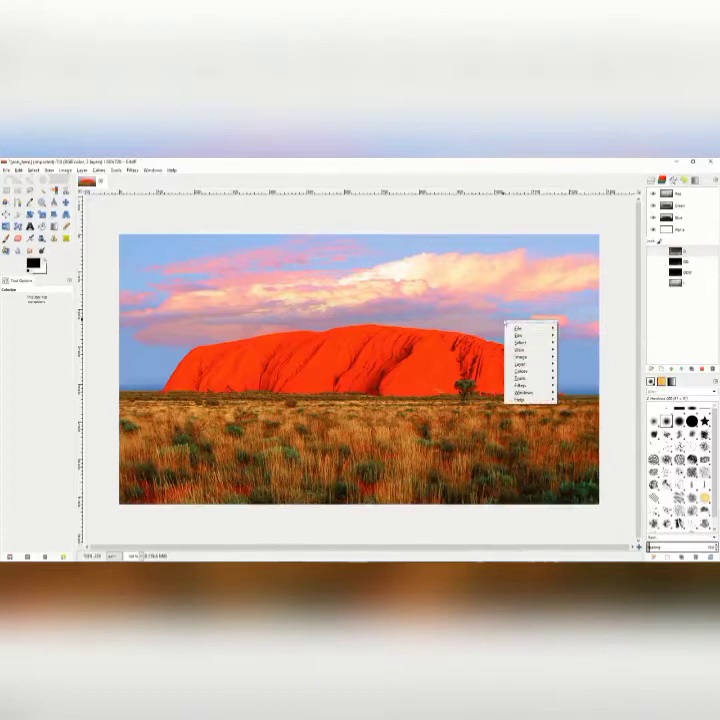
pyautogui.moveTo(522, 345)
pyautogui.click(579, 347)
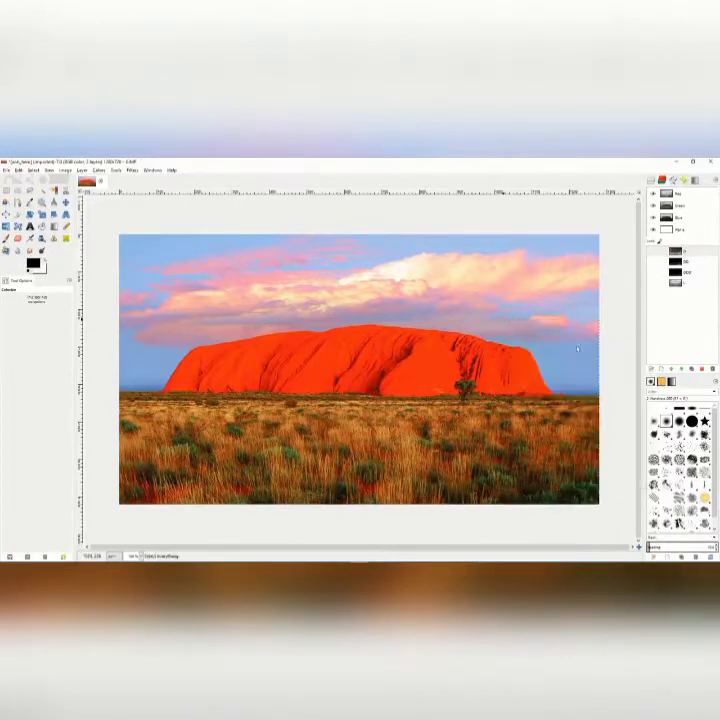
# Subtract the D channel from the full selection and save the result as a channel named LL.
pyautogui.click(690, 252)
pyautogui.rightClick(690, 252)
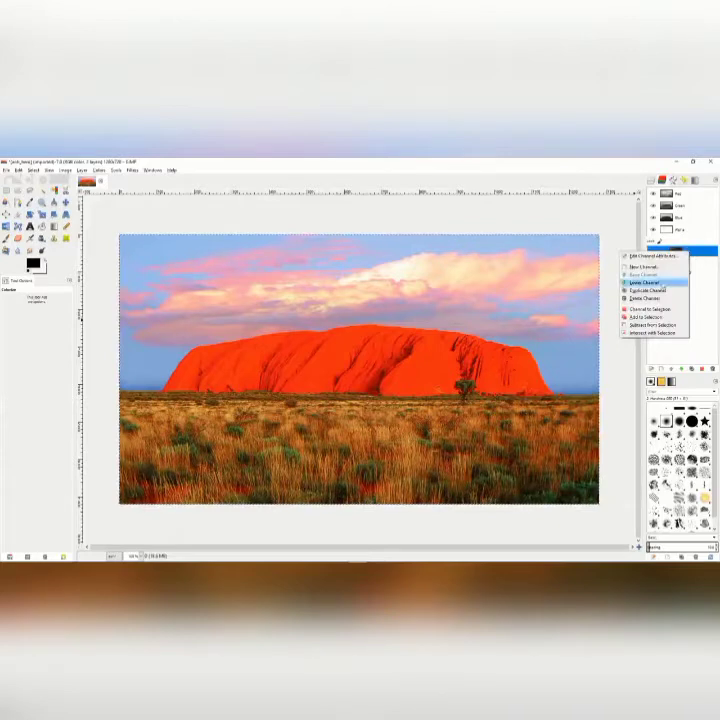
pyautogui.click(653, 330)
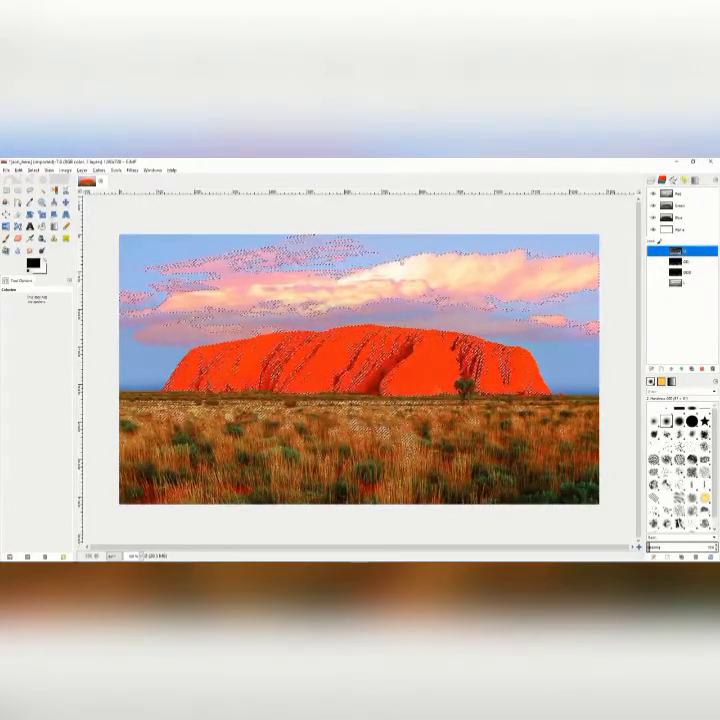
pyautogui.click(33, 170)
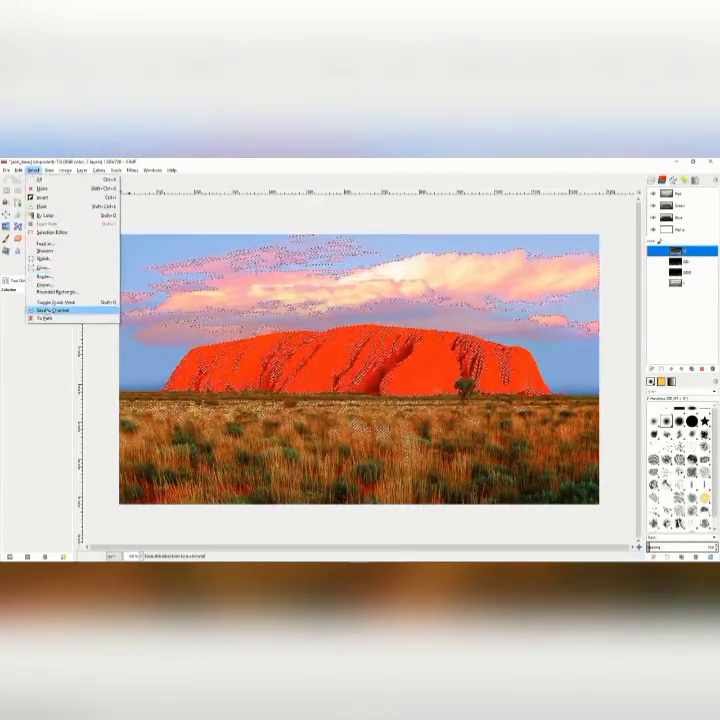
pyautogui.click(45, 305)
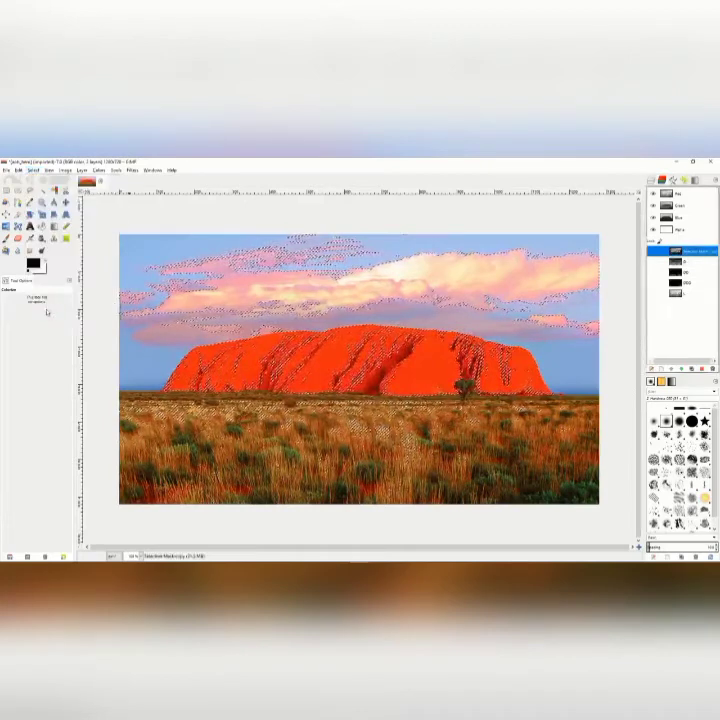
pyautogui.doubleClick(694, 254)
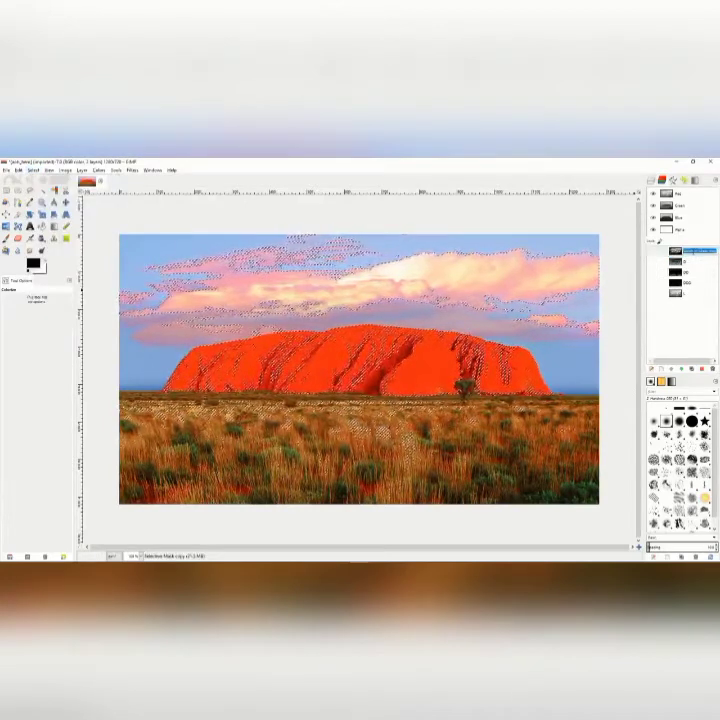
pyautogui.write('LL')
pyautogui.press('Return')
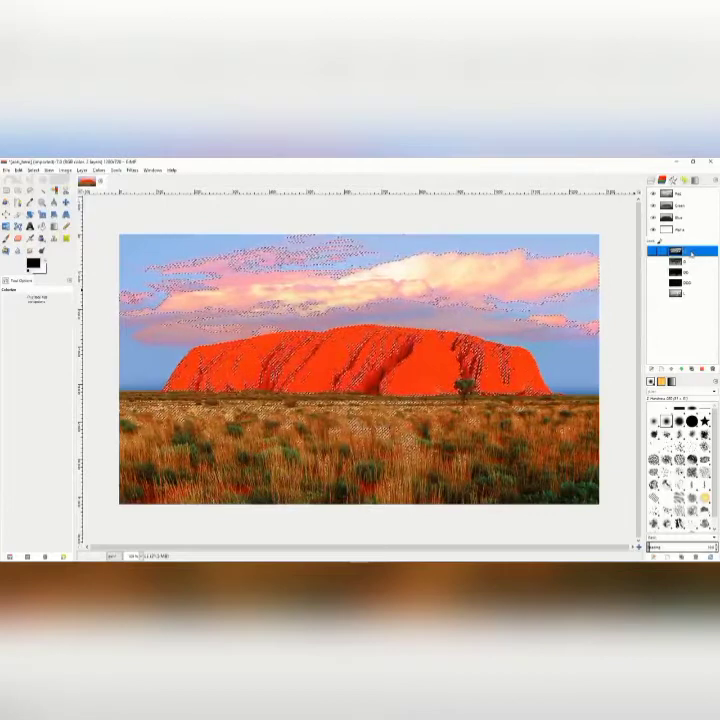
# Subtract the D channel from the selection again, save the result as a channel named LLL, and move it near the L channel.
pyautogui.rightClick(625, 259)
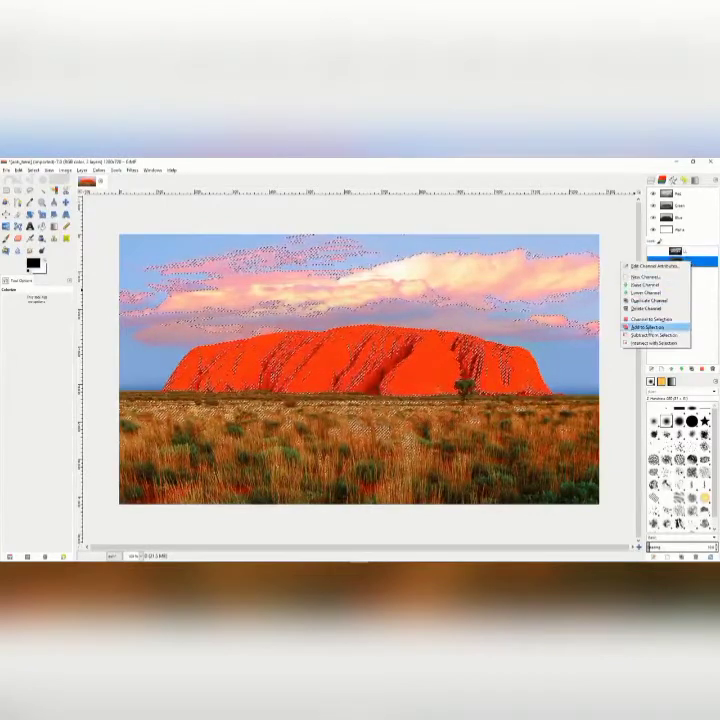
pyautogui.click(645, 327)
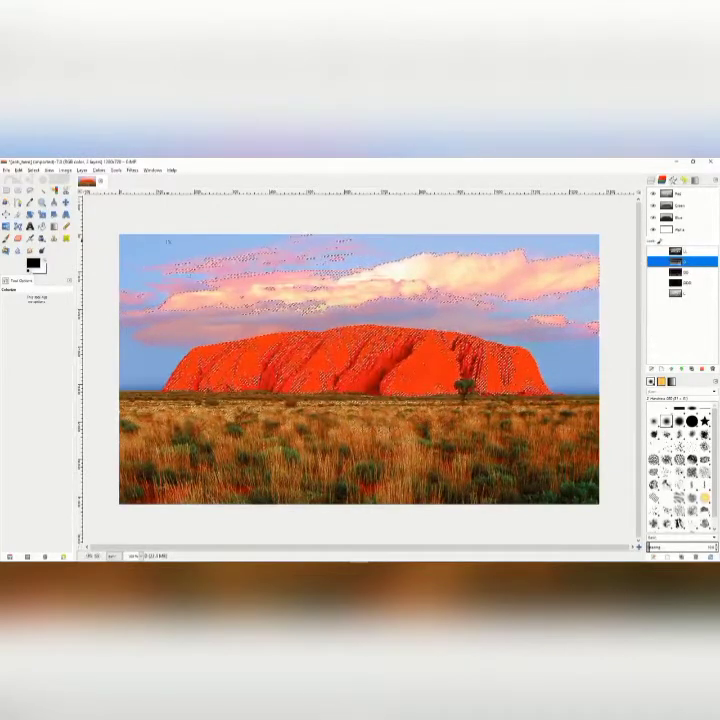
pyautogui.click(33, 170)
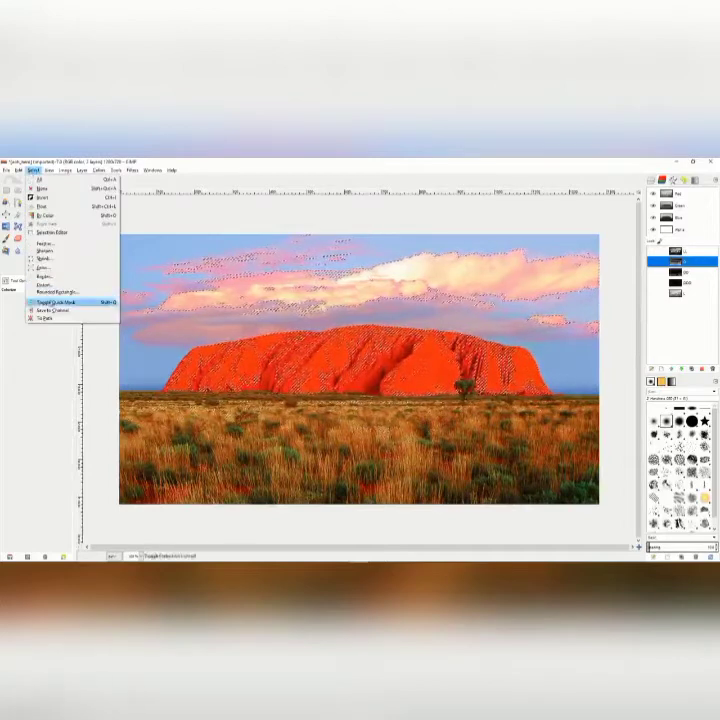
pyautogui.click(45, 310)
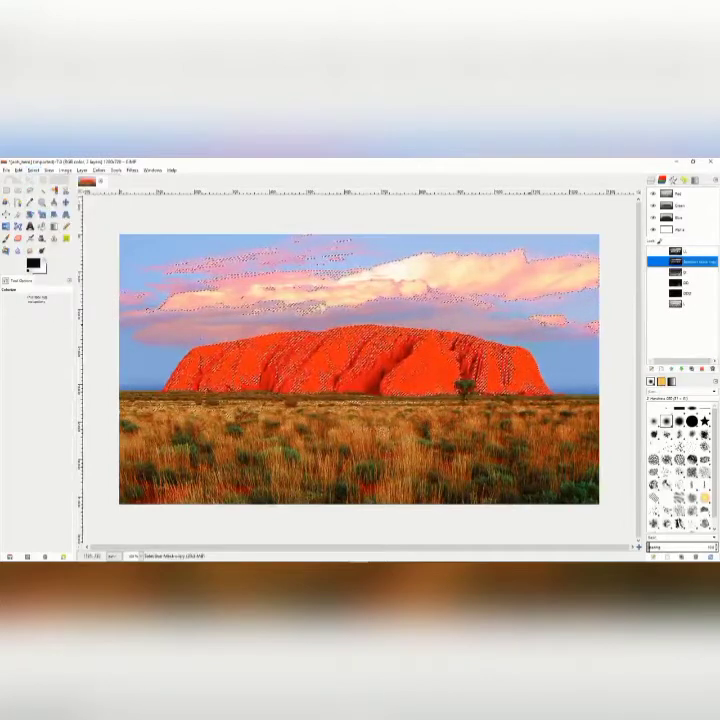
pyautogui.doubleClick(693, 262)
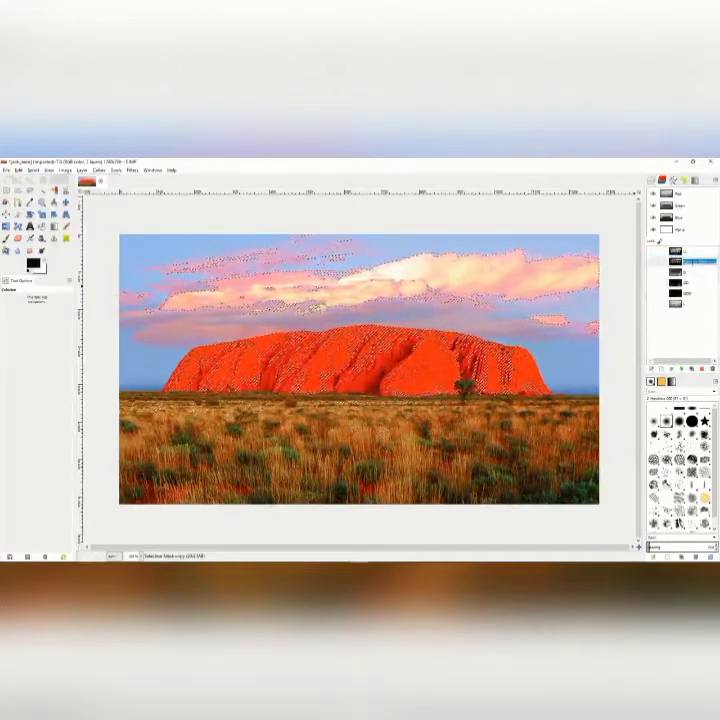
pyautogui.write('LLL')
pyautogui.press('Return')
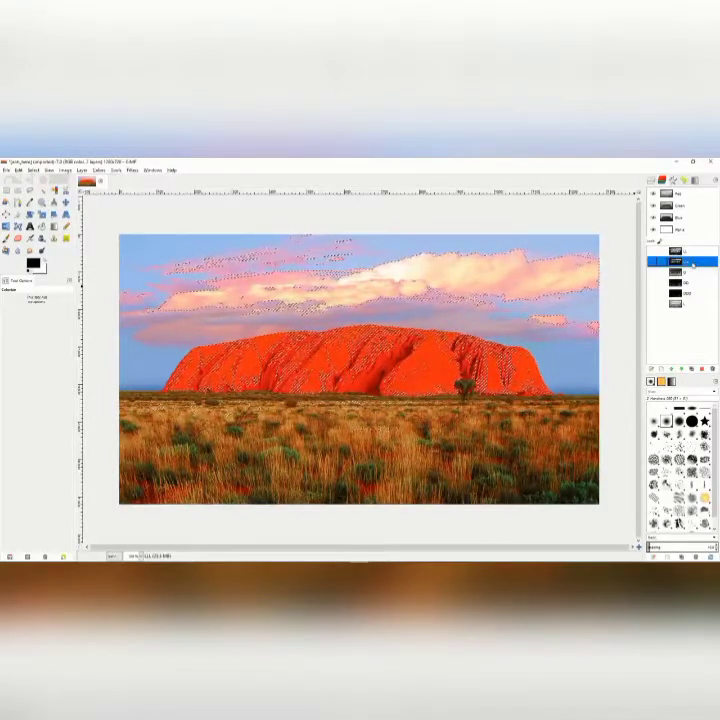
pyautogui.moveTo(693, 262); pyautogui.dragTo(690, 308)
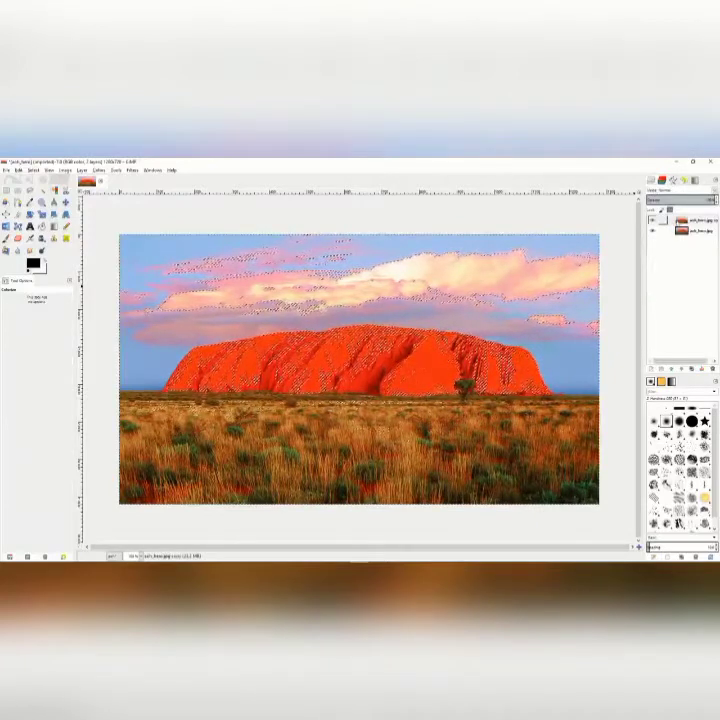
# Rename the upper copy of the landscape layer as LightMask.
pyautogui.click(679, 221)
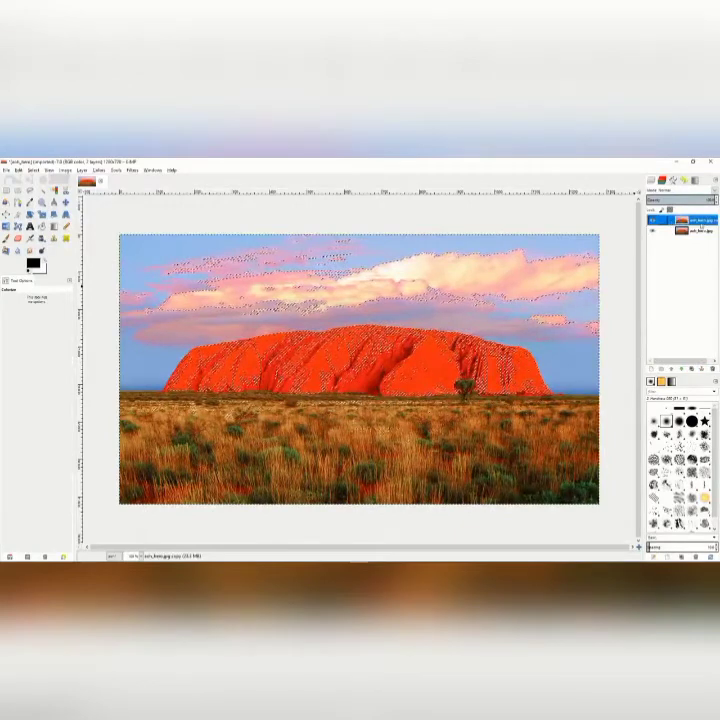
pyautogui.doubleClick(701, 222)
pyautogui.write('LightMask')
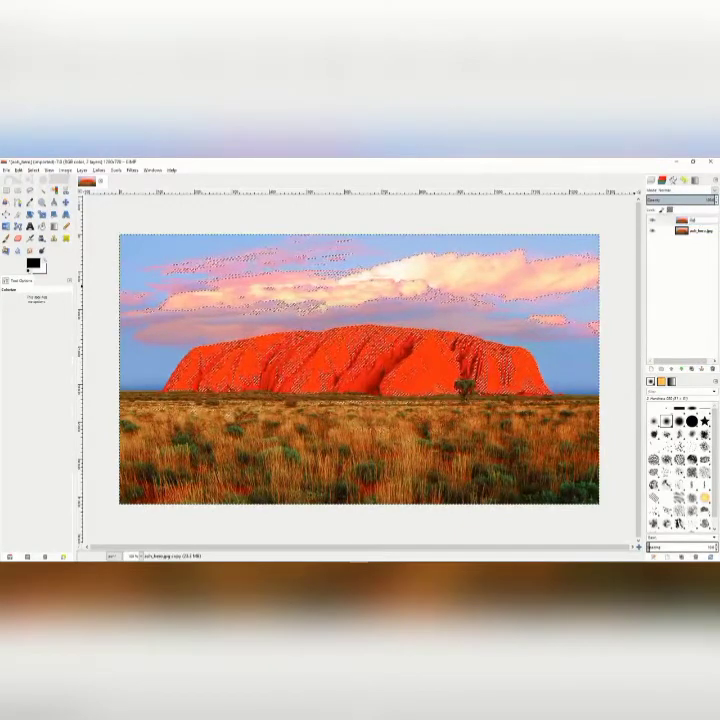
pyautogui.press('Return')
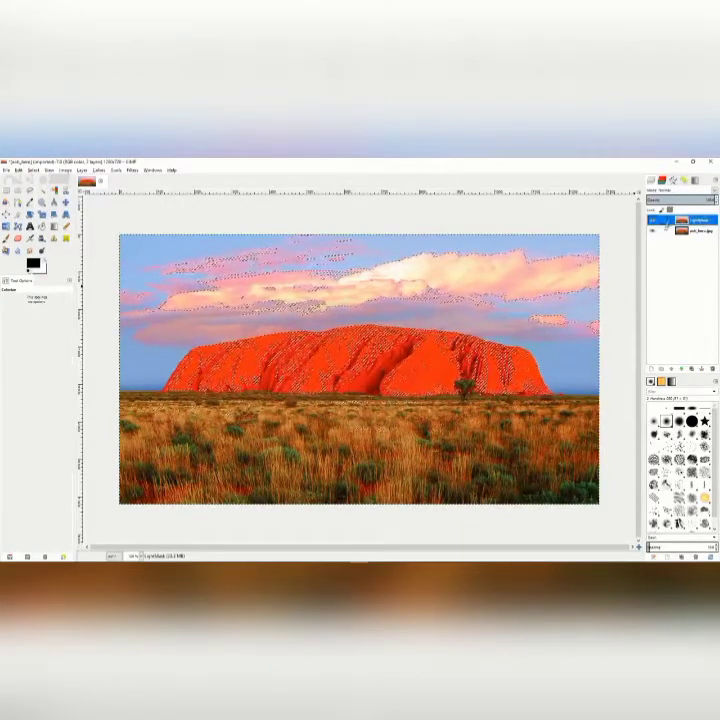
# Duplicate the LightMask layer and name the copy DarkMask.
pyautogui.hotkey('shift', 'ctrl', 'd')
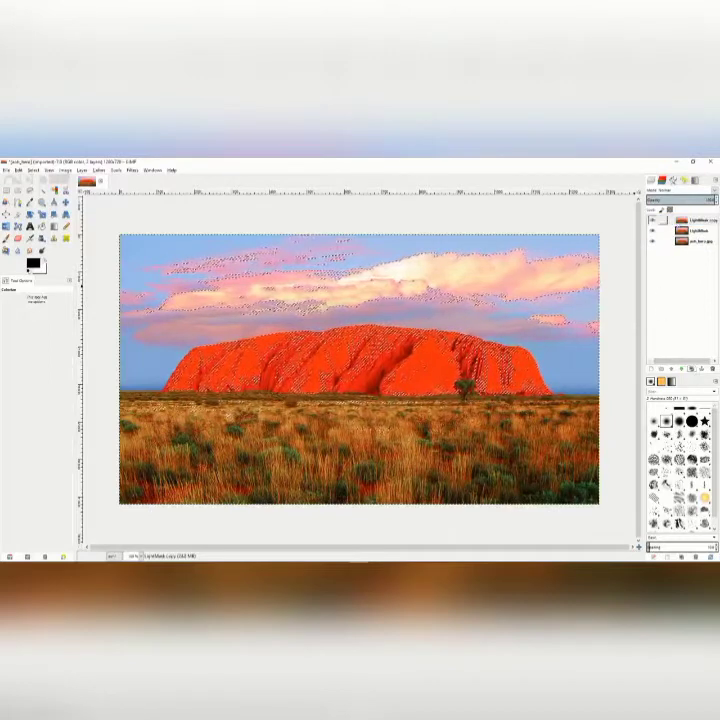
pyautogui.doubleClick(695, 219)
pyautogui.write('DarkMask')
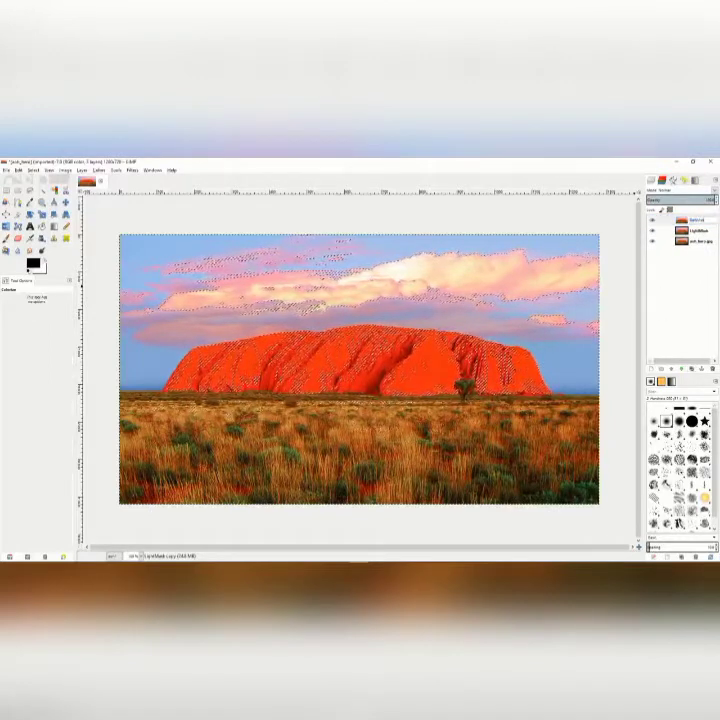
pyautogui.press('Return')
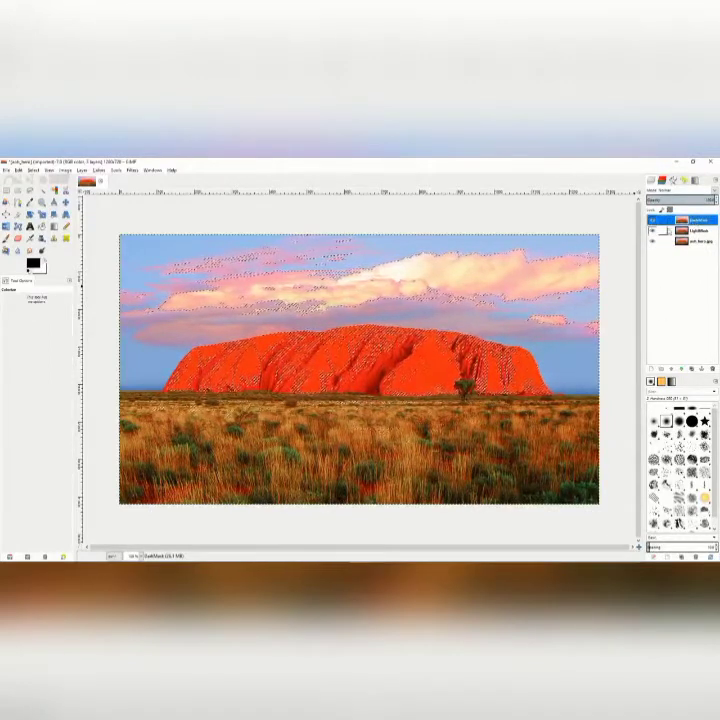
# Make LightMask the active layer and clear the remaining selection from the image.
pyautogui.click(697, 231)
pyautogui.rightClick(658, 232)
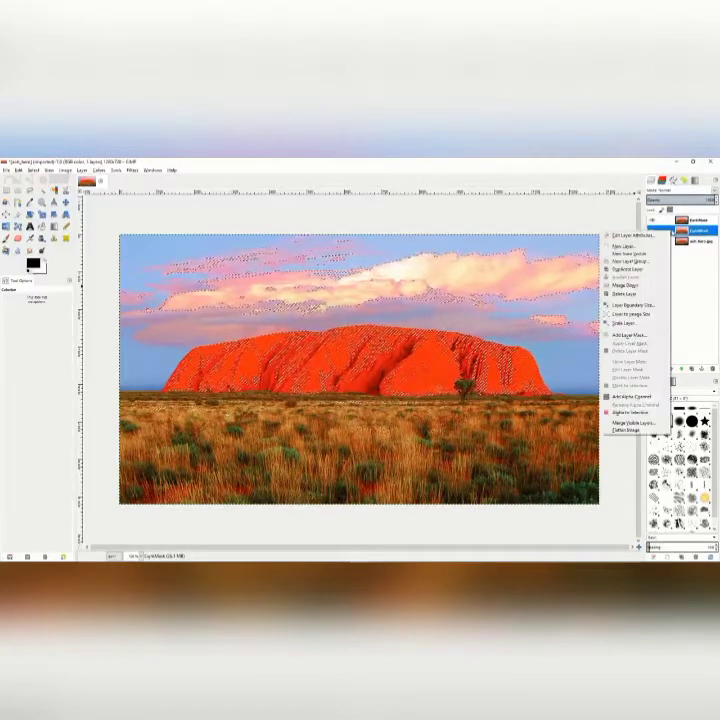
pyautogui.click(509, 327)
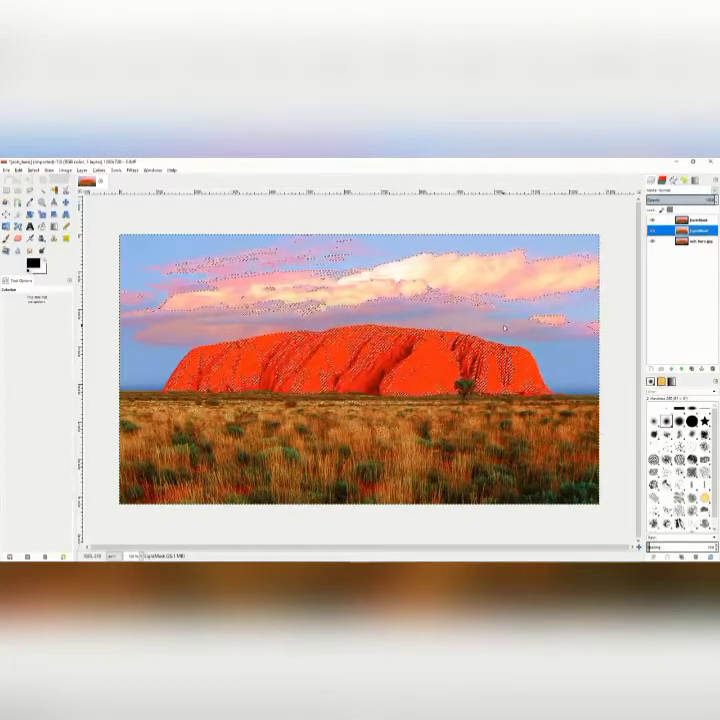
pyautogui.rightClick(508, 329)
pyautogui.moveTo(524, 351)
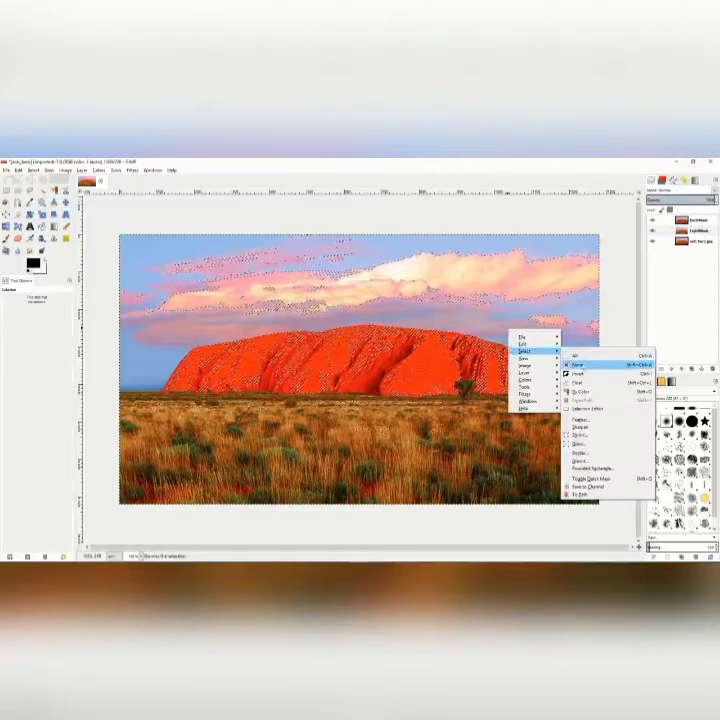
pyautogui.click(578, 364)
# Add a layer mask to LightMask initialised from the L channel, and check its transparency with the base layer temporarily hidden.
pyautogui.click(666, 231)
pyautogui.rightClick(668, 232)
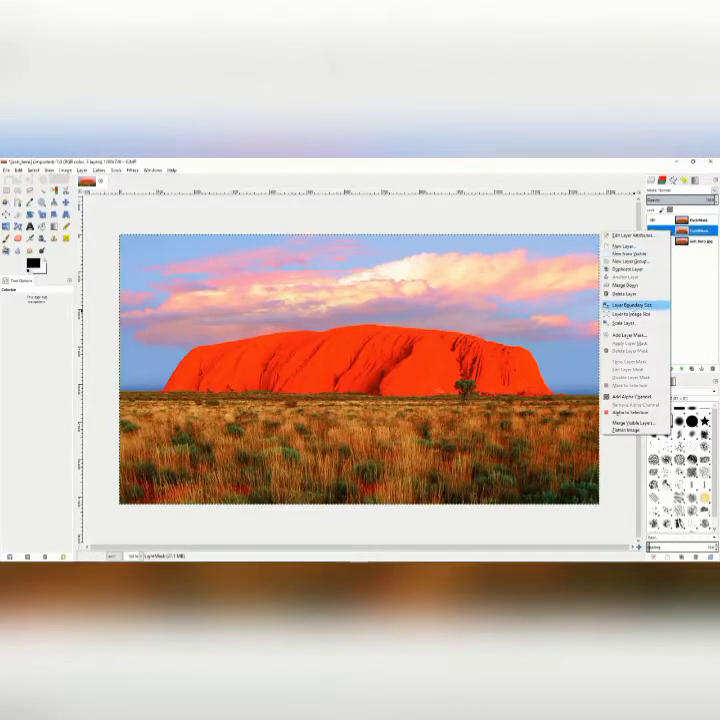
pyautogui.click(628, 335)
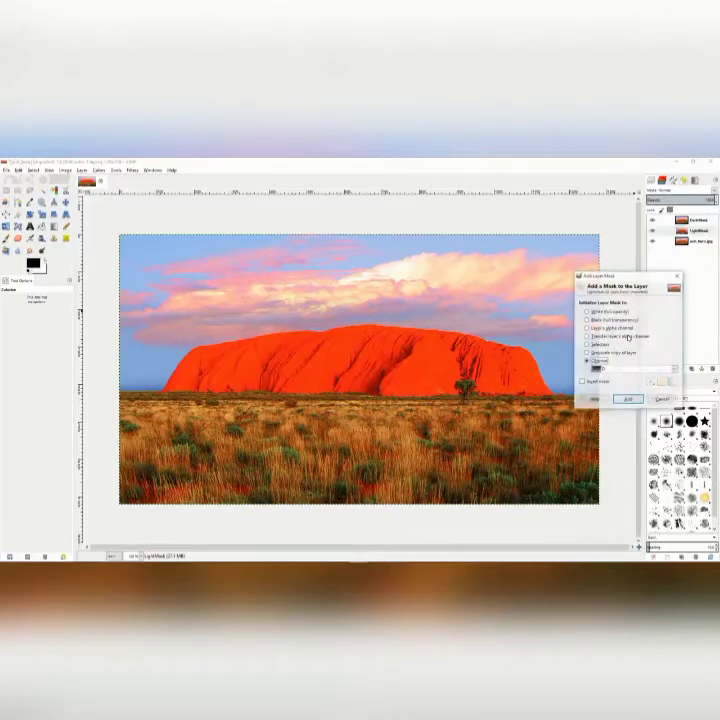
pyautogui.click(587, 312)
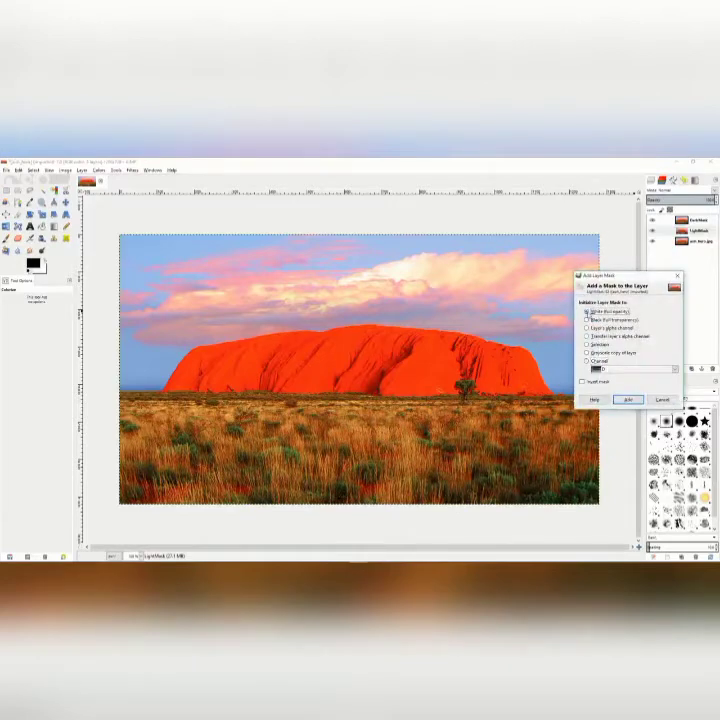
pyautogui.click(587, 361)
pyautogui.click(648, 370)
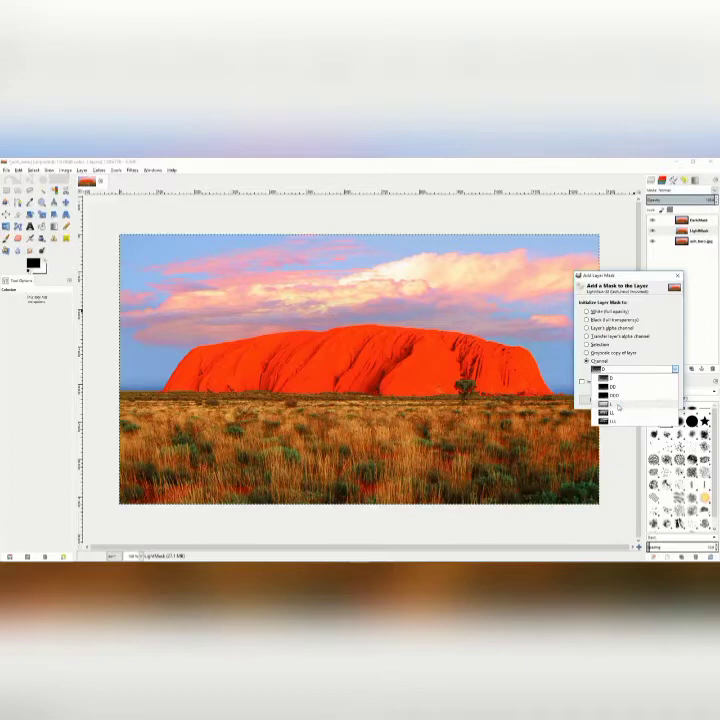
pyautogui.click(618, 405)
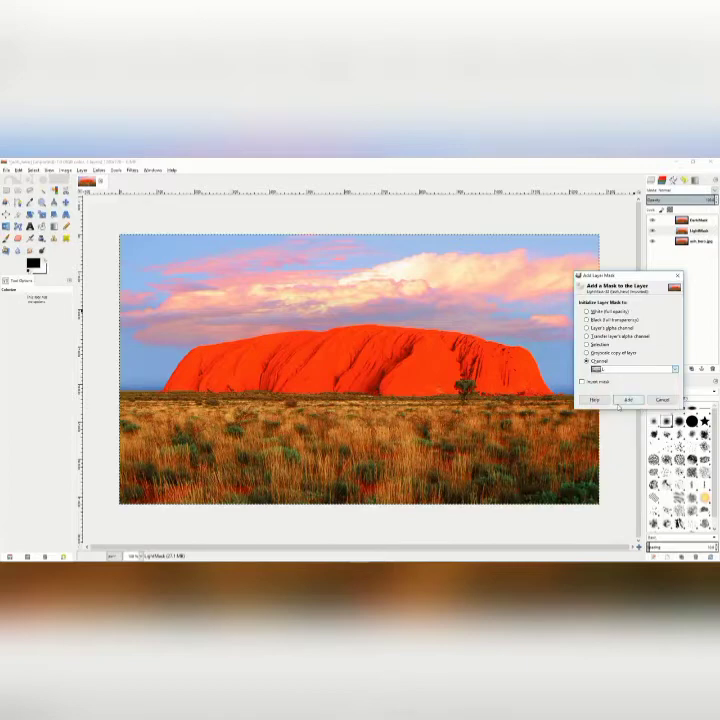
pyautogui.click(629, 401)
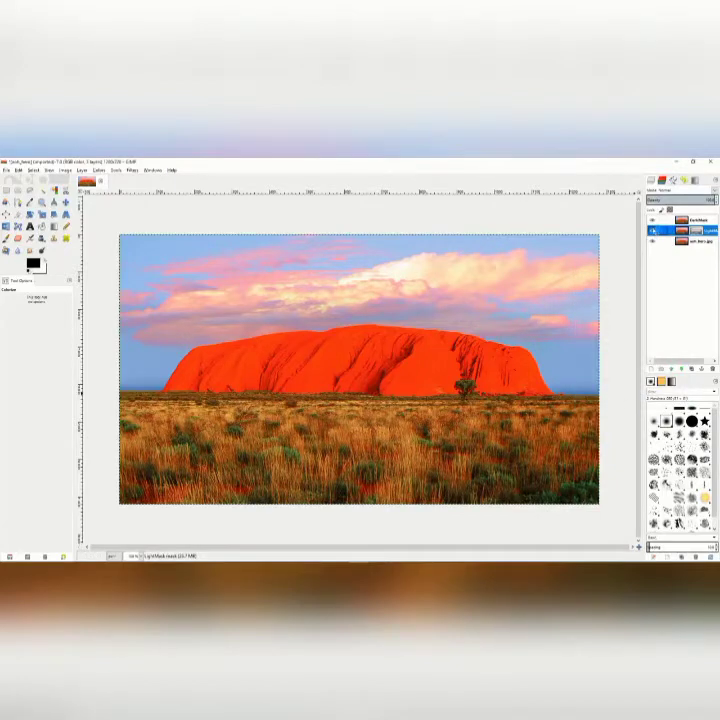
pyautogui.click(652, 241)
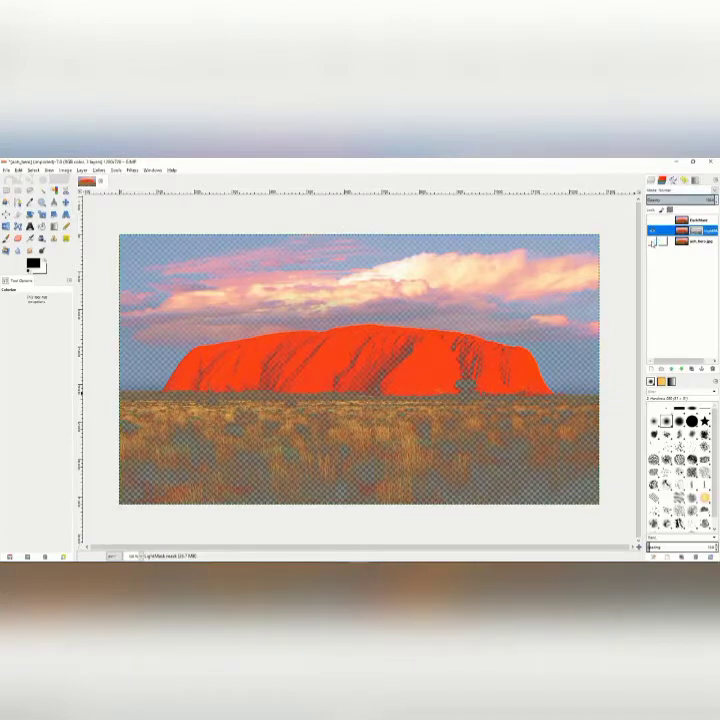
pyautogui.click(652, 241)
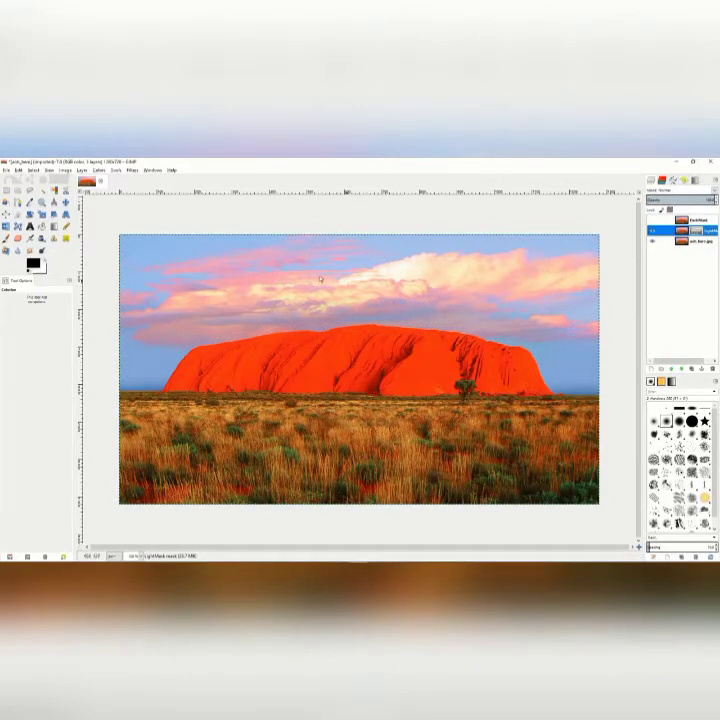
# Colorize the LightMask layer with a hue of 287 and slightly raised lightness, and compare it against the DarkMask layer.
pyautogui.click(99, 170)
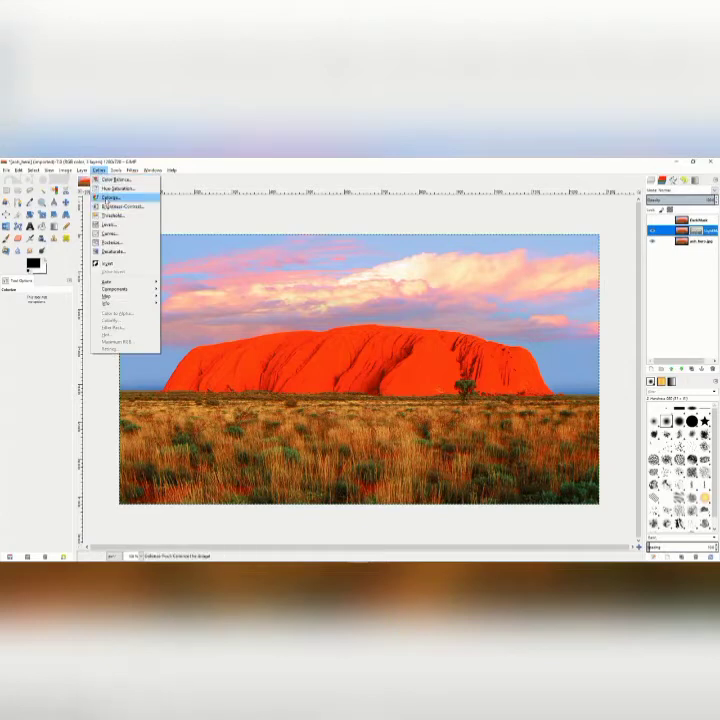
pyautogui.click(106, 205)
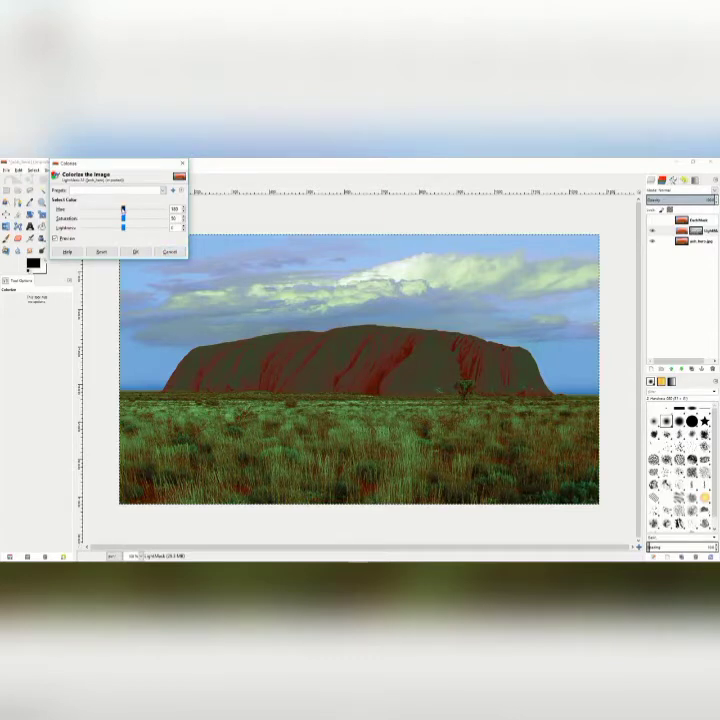
pyautogui.moveTo(124, 209)
pyautogui.mouseDown()
pyautogui.moveTo(149, 209)
pyautogui.moveTo(126, 229)
pyautogui.mouseUp()
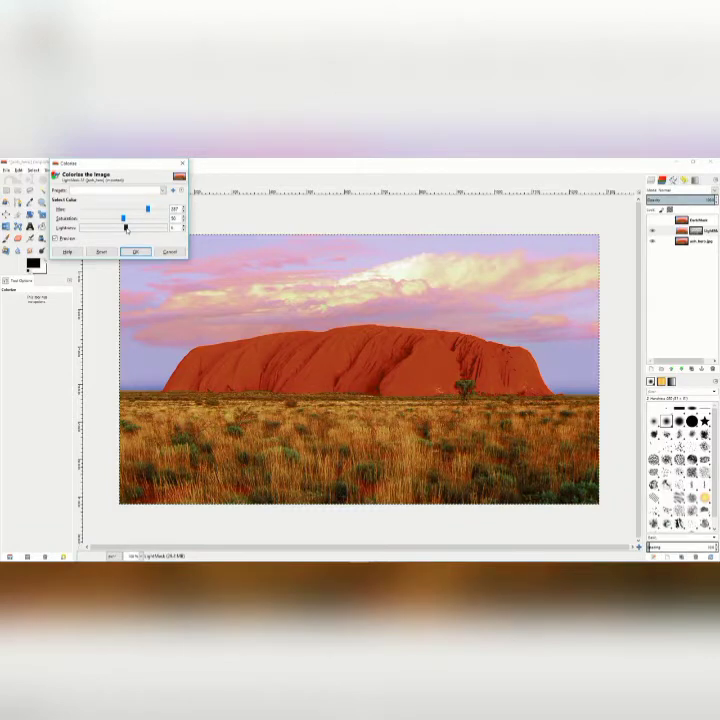
pyautogui.click(135, 251)
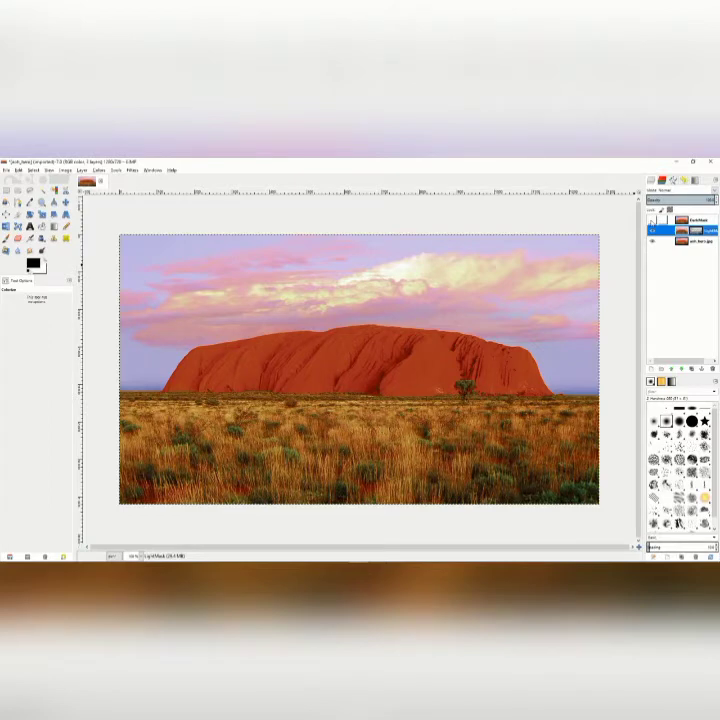
pyautogui.click(652, 220)
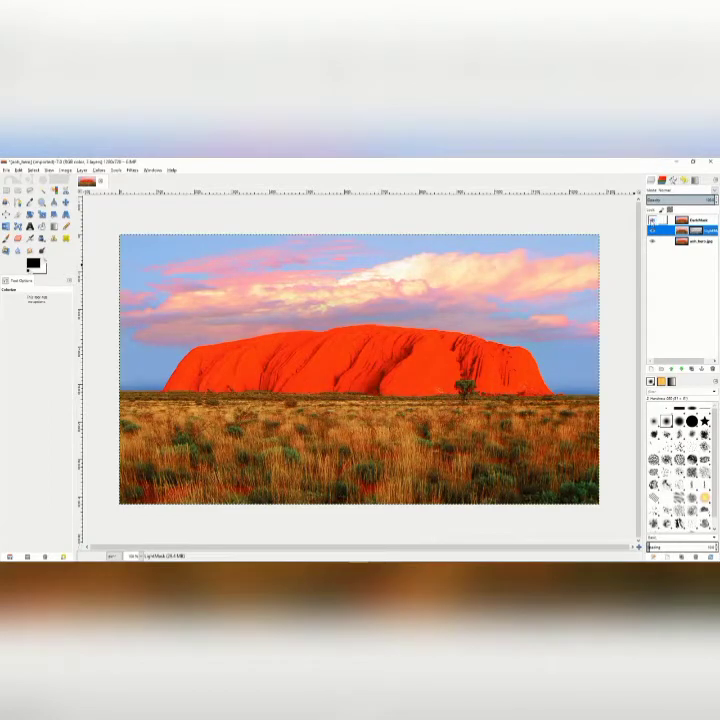
pyautogui.click(652, 220)
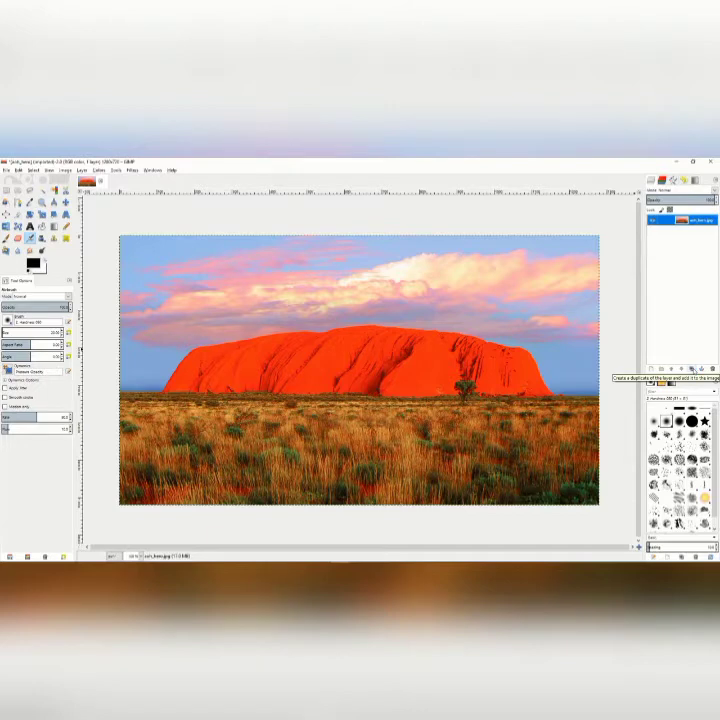
# Duplicate the landscape layer and add a mask to the copy initialised as a grayscale copy of the layer.
pyautogui.click(693, 369)
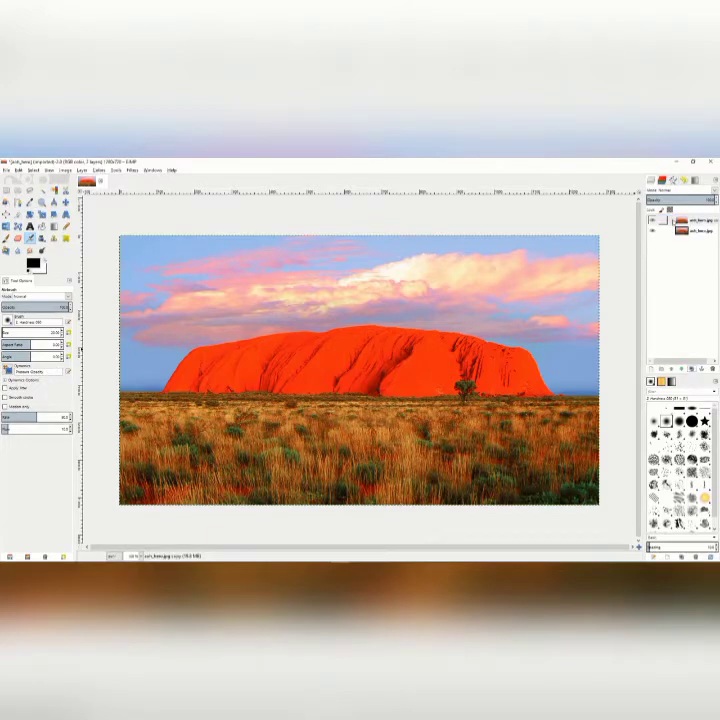
pyautogui.click(698, 219)
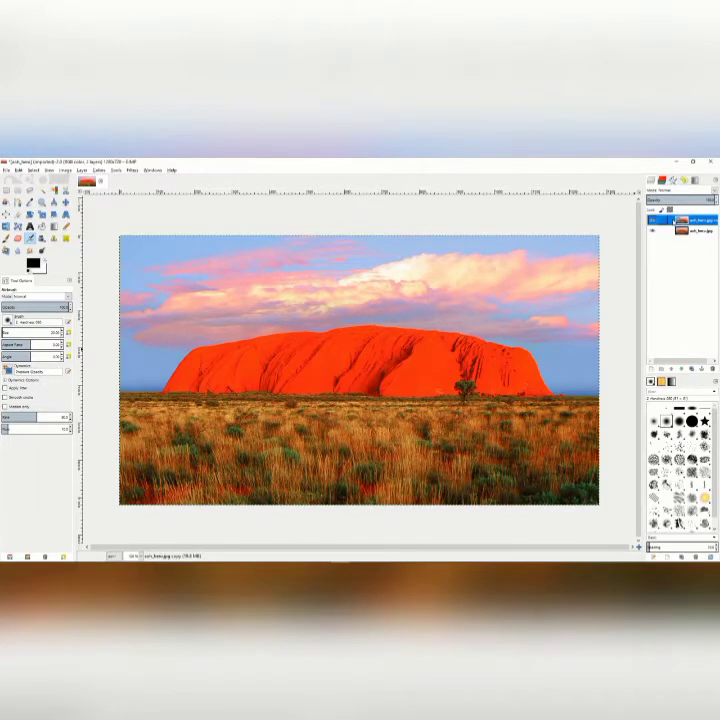
pyautogui.rightClick(670, 220)
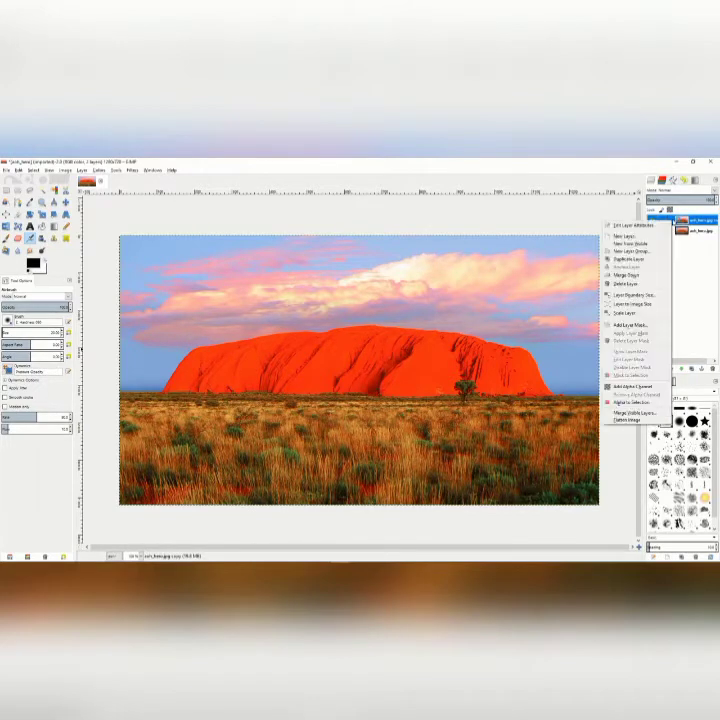
pyautogui.click(636, 326)
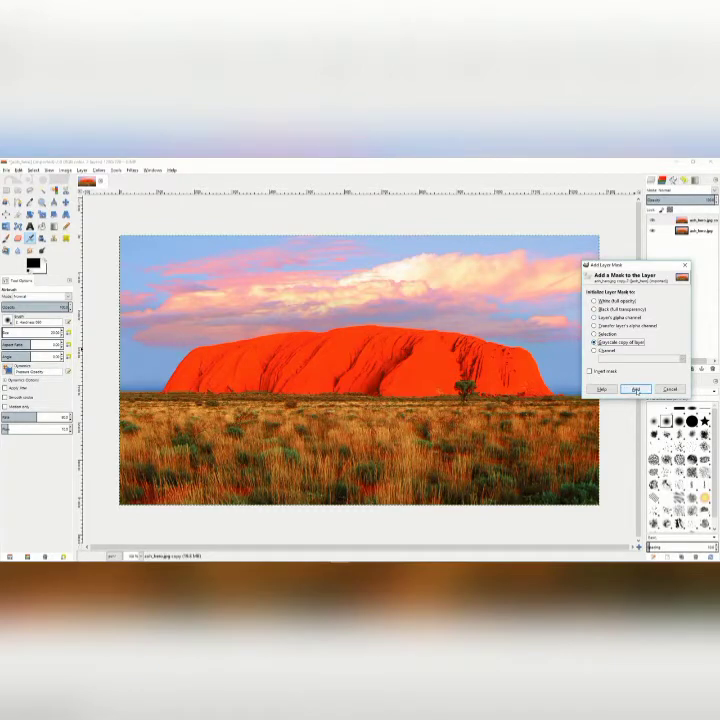
pyautogui.click(636, 389)
# Show the copy's layer mask on the canvas and invert its tones.
pyautogui.rightClick(663, 221)
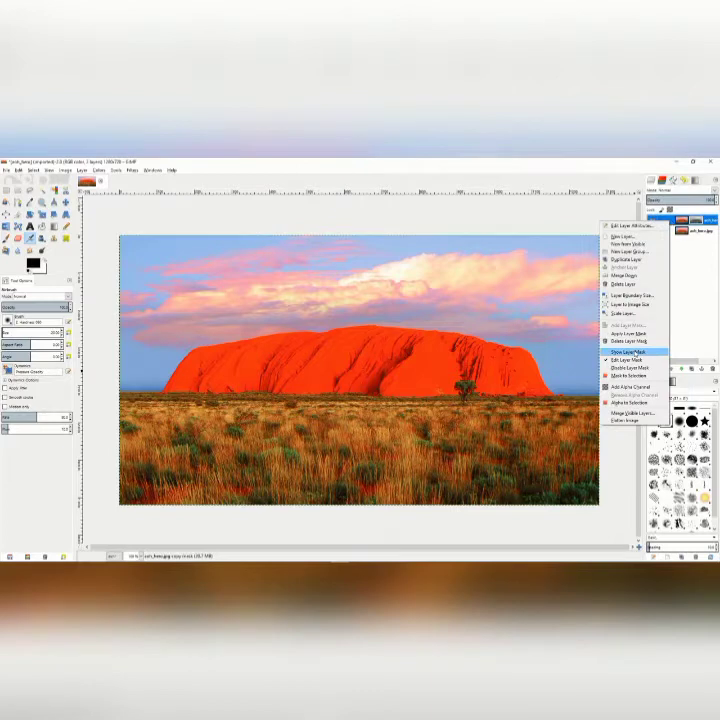
pyautogui.click(632, 352)
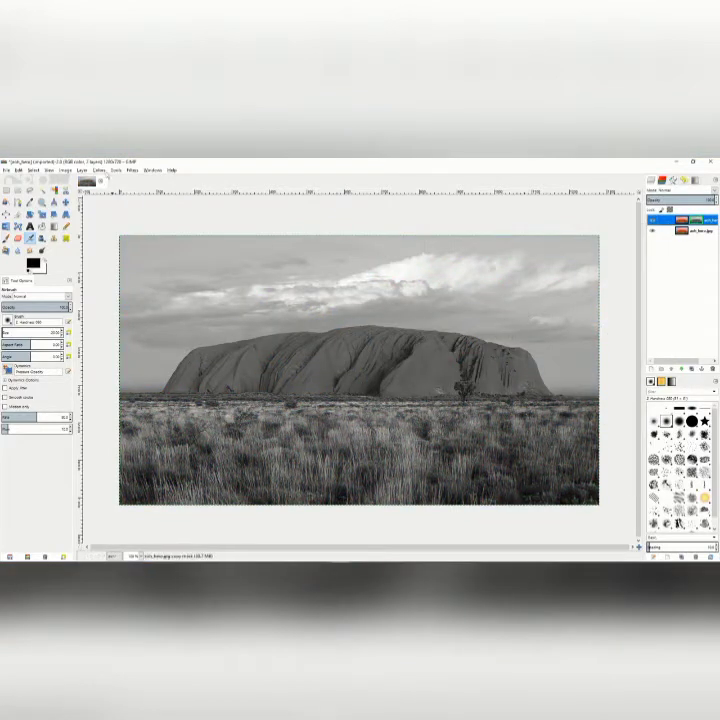
pyautogui.click(98, 170)
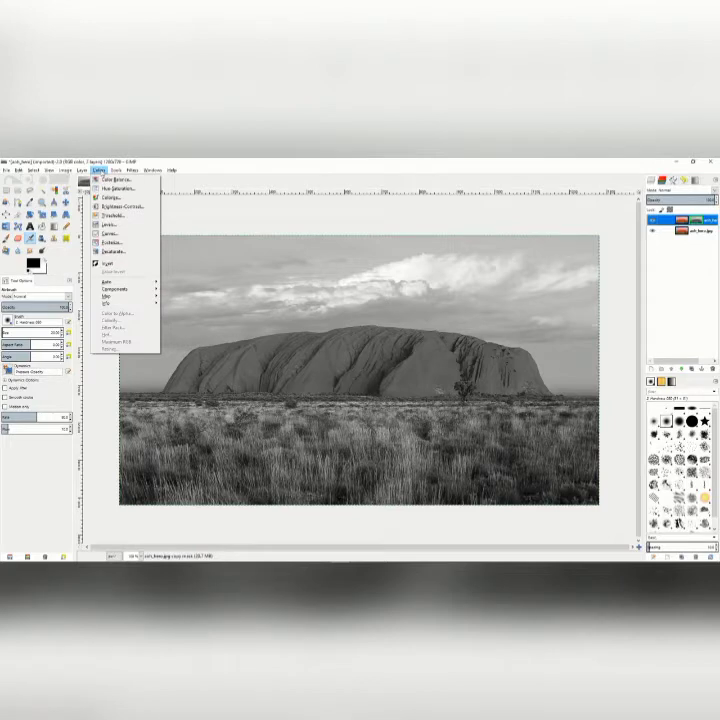
pyautogui.click(115, 262)
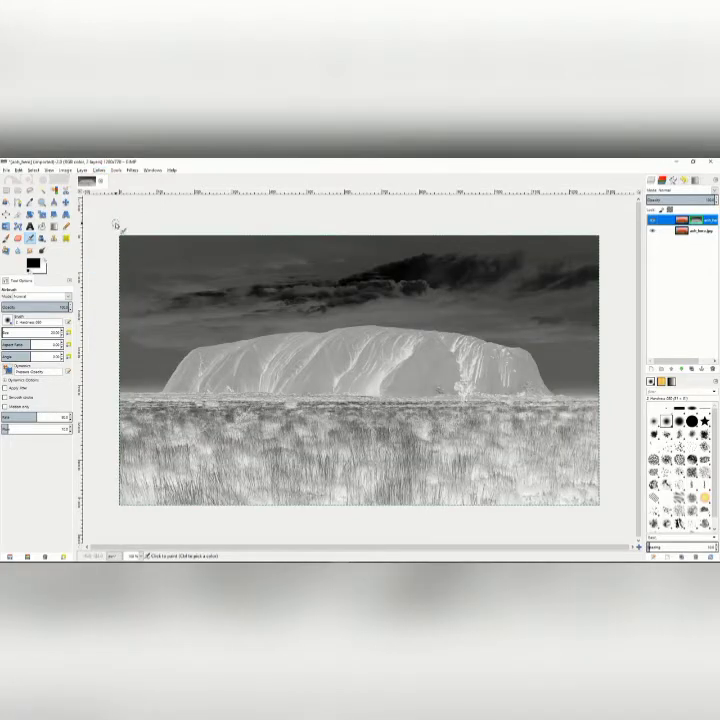
# Apply a Gaussian Blur with a 5.0 px horizontal and vertical radius to the mask and stop displaying the mask.
pyautogui.click(132, 170)
pyautogui.moveTo(144, 215)
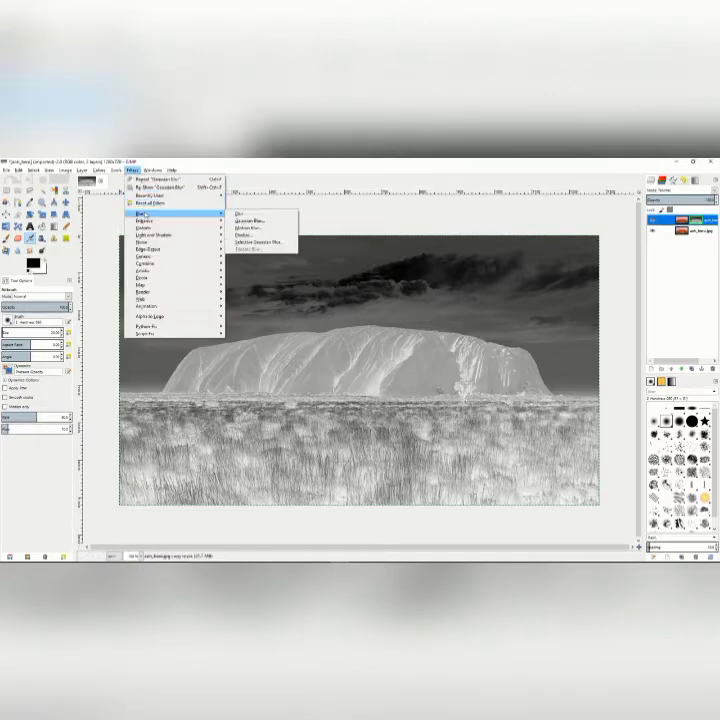
pyautogui.click(249, 220)
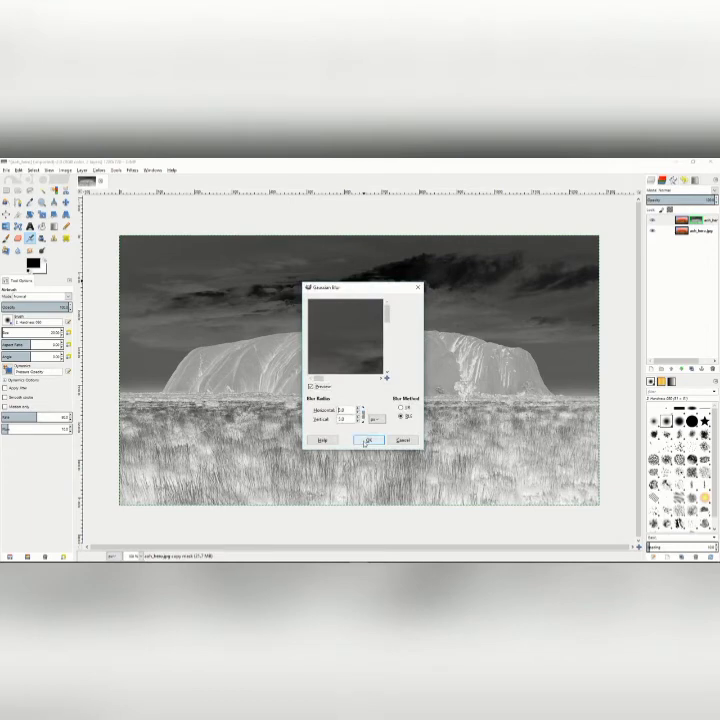
pyautogui.click(366, 441)
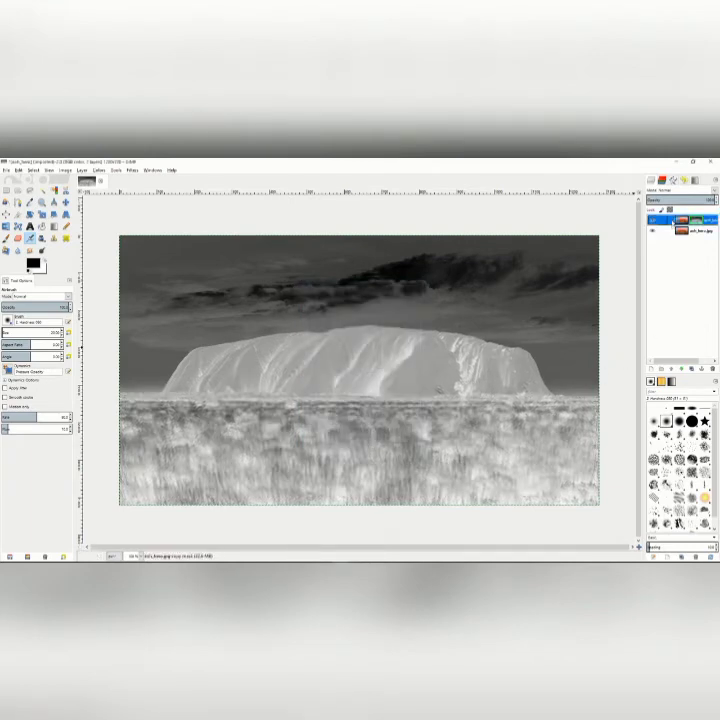
pyautogui.rightClick(672, 220)
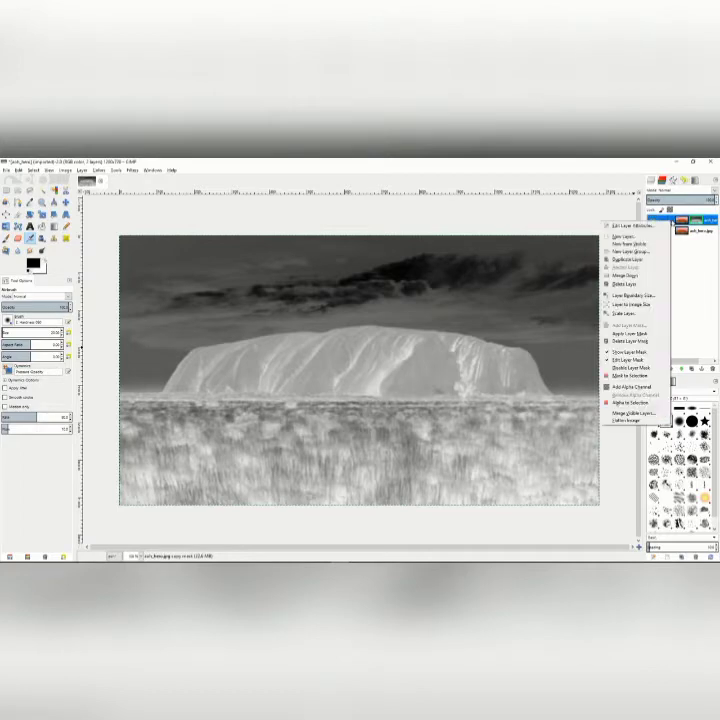
pyautogui.click(637, 353)
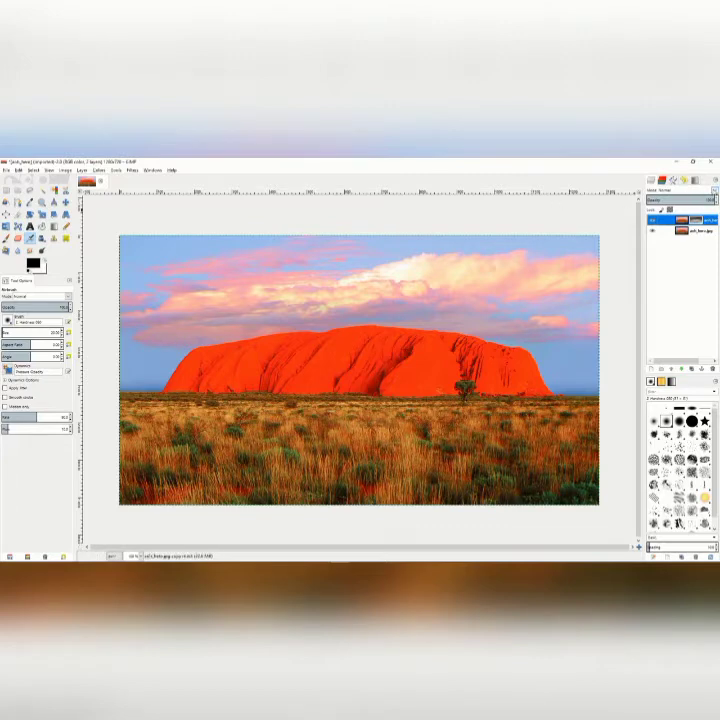
# Set the masked copy's blend mode to Overlay and adjust the layer's opacity.
pyautogui.click(685, 190)
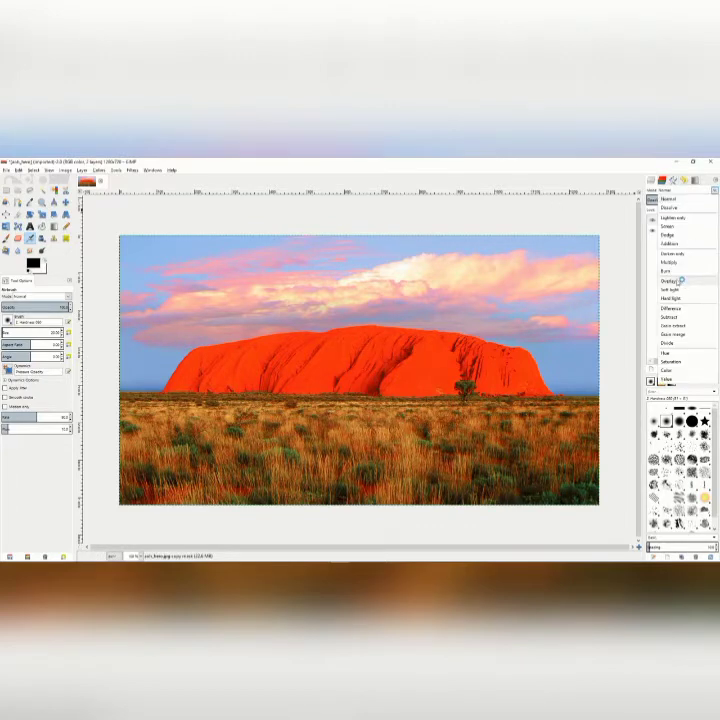
pyautogui.click(681, 290)
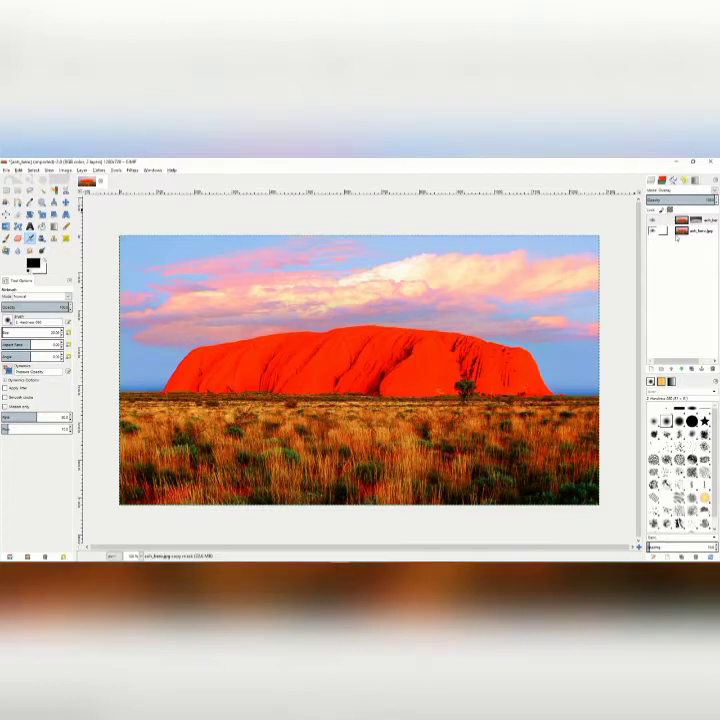
pyautogui.moveTo(678, 199); pyautogui.dragTo(698, 199)
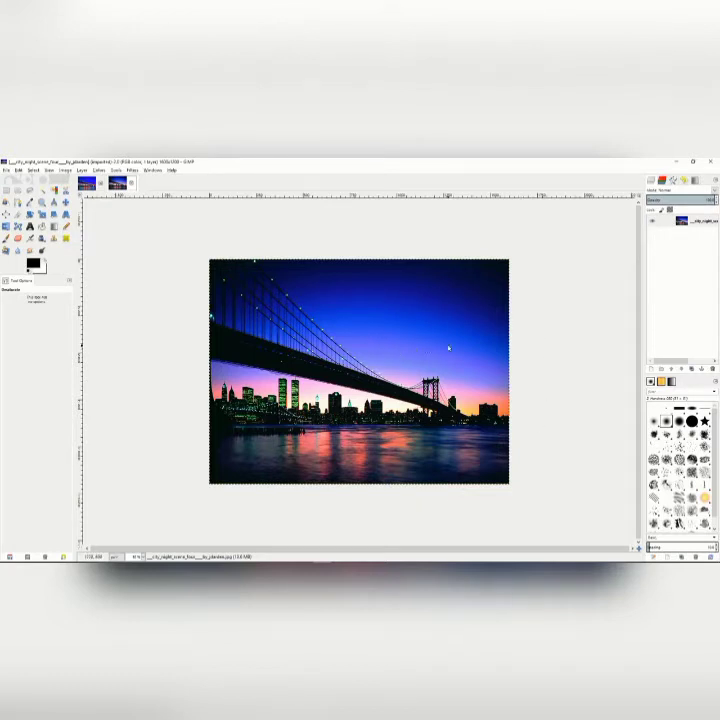
# Duplicate the night bridge layer and apply Advanced Tone Mapping with blurred layer opacity 75, merged layer opacity 90 and 5 merged copies.
pyautogui.rightClick(686, 221)
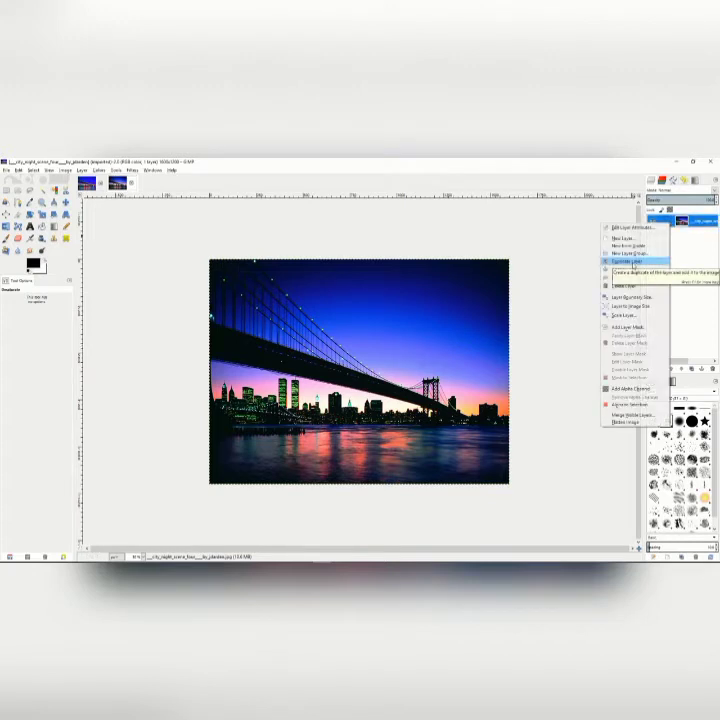
pyautogui.click(628, 262)
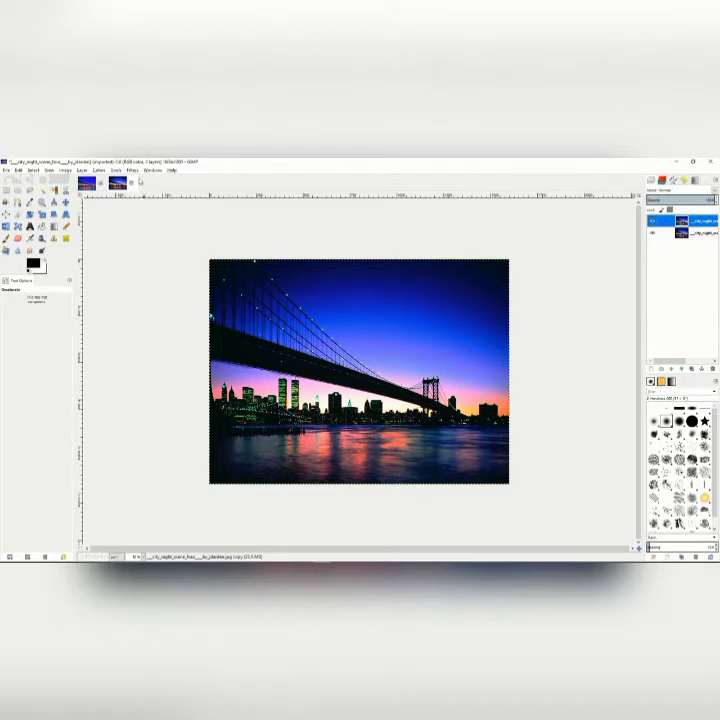
pyautogui.click(131, 171)
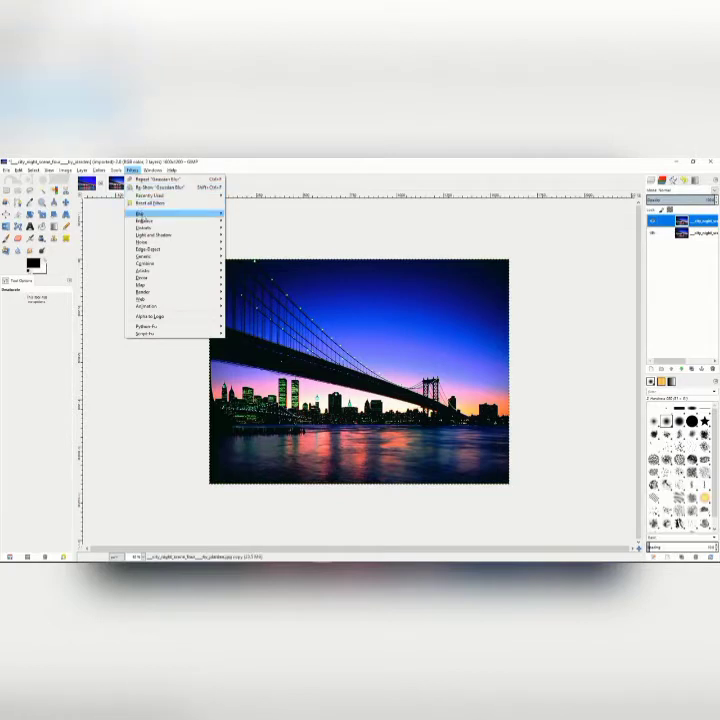
pyautogui.moveTo(143, 221)
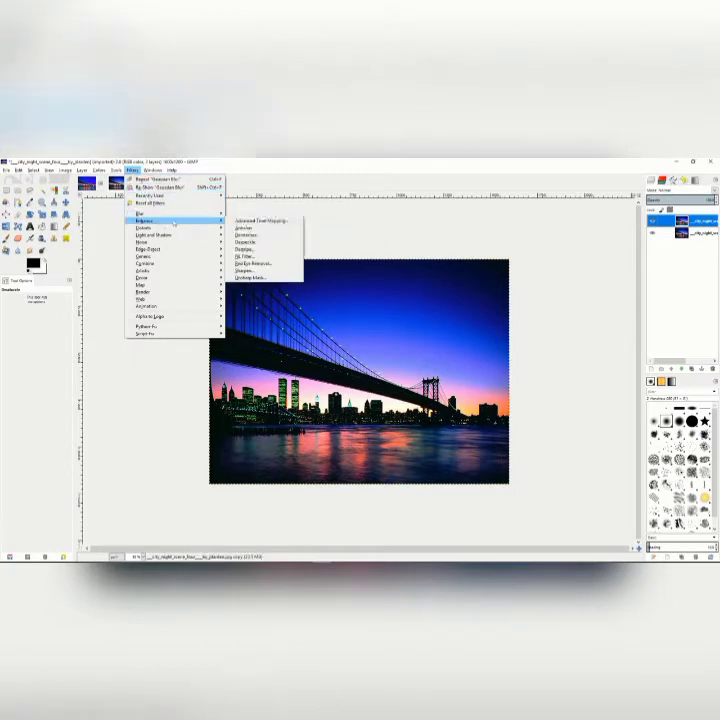
pyautogui.click(262, 221)
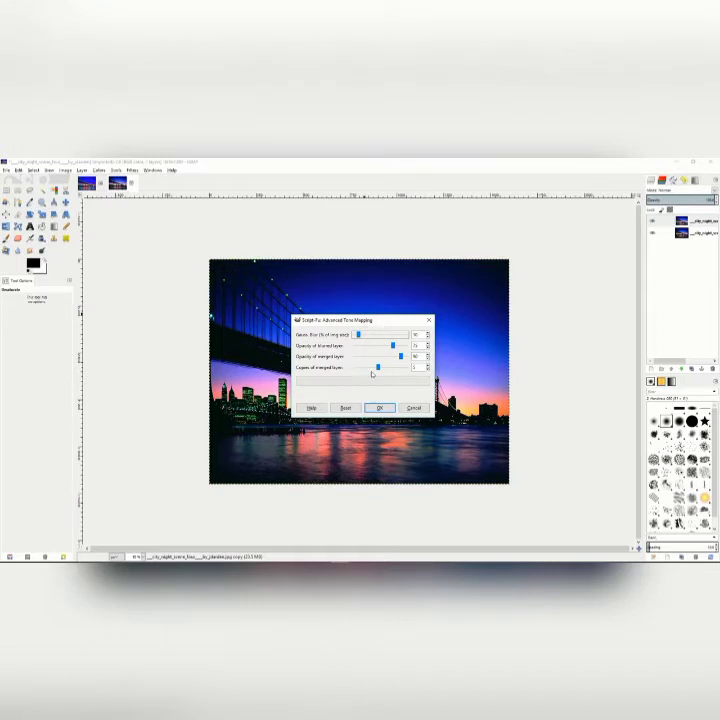
pyautogui.moveTo(379, 370)
pyautogui.mouseDown()
pyautogui.moveTo(357, 368)
pyautogui.moveTo(376, 367)
pyautogui.mouseUp()
pyautogui.click(379, 408)
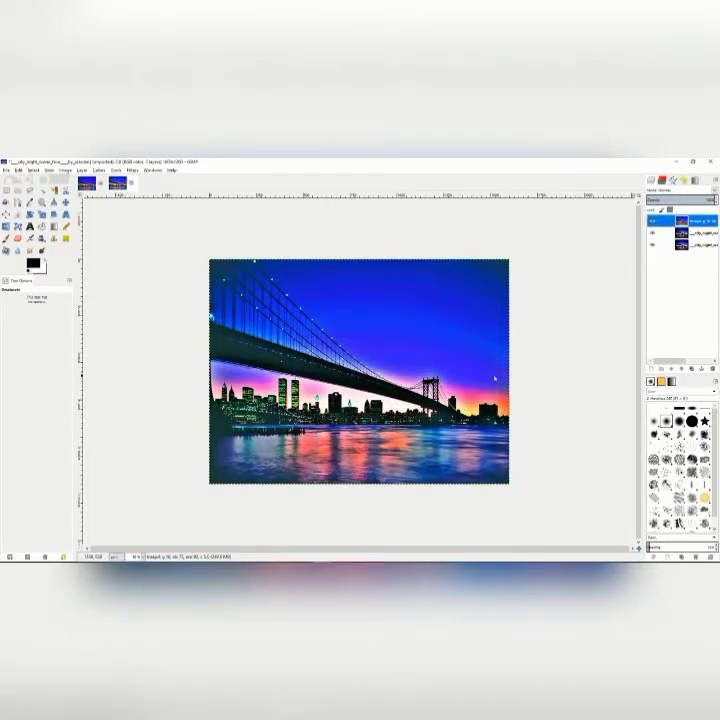
# Merge the tone-mapped result down into a single layer and darken its midtones by slightly lowering the Levels gamma.
pyautogui.rightClick(672, 222)
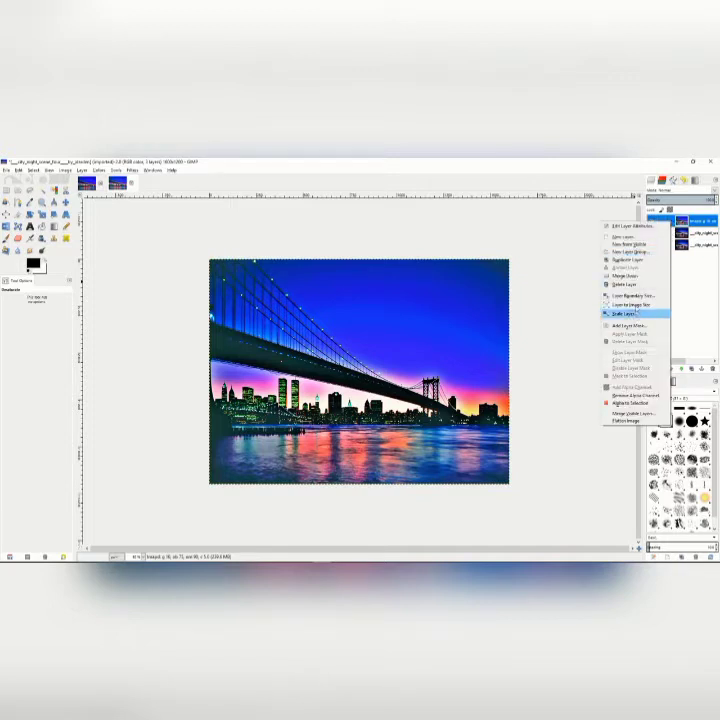
pyautogui.click(633, 276)
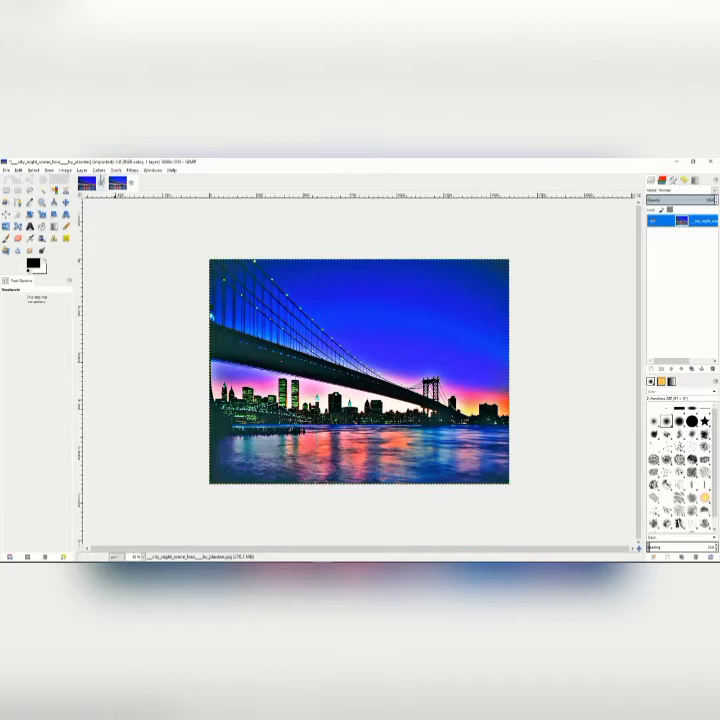
pyautogui.click(99, 170)
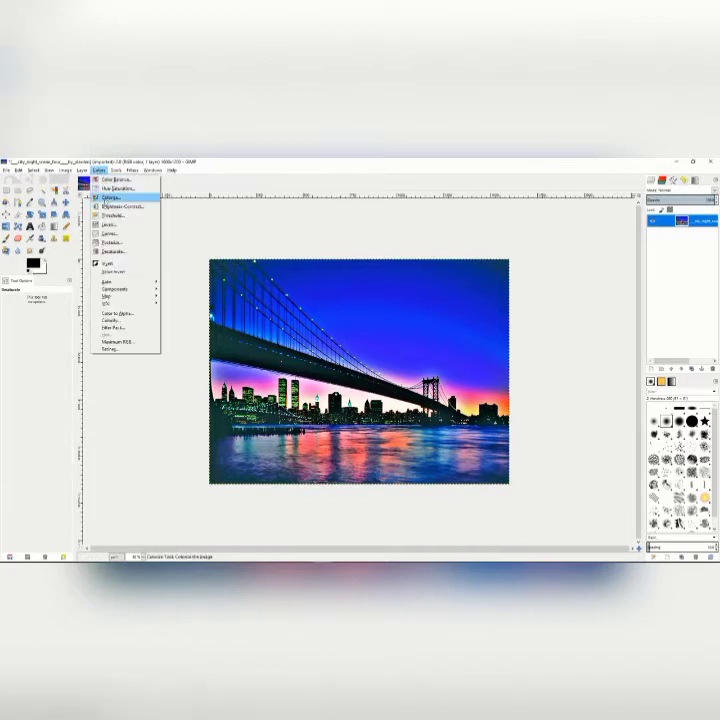
pyautogui.click(108, 224)
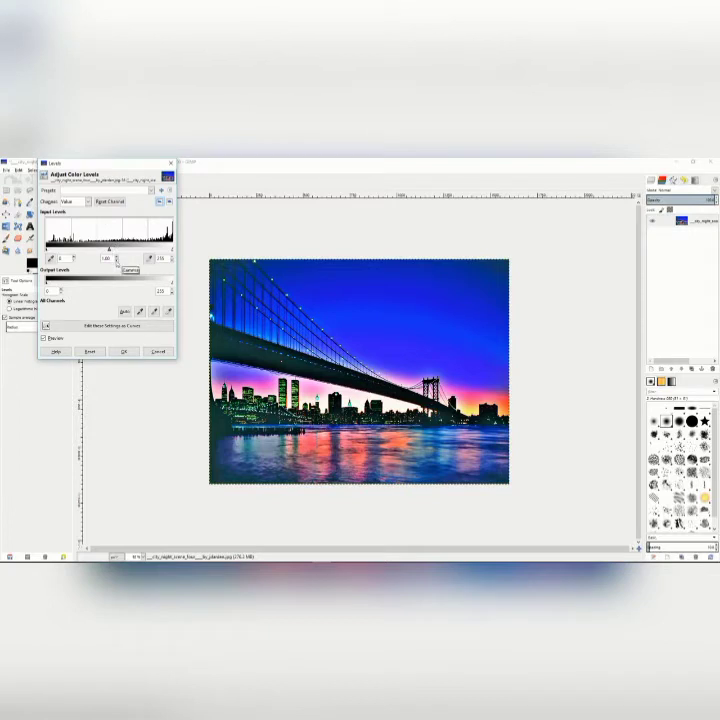
pyautogui.click(117, 262)
pyautogui.click(117, 263)
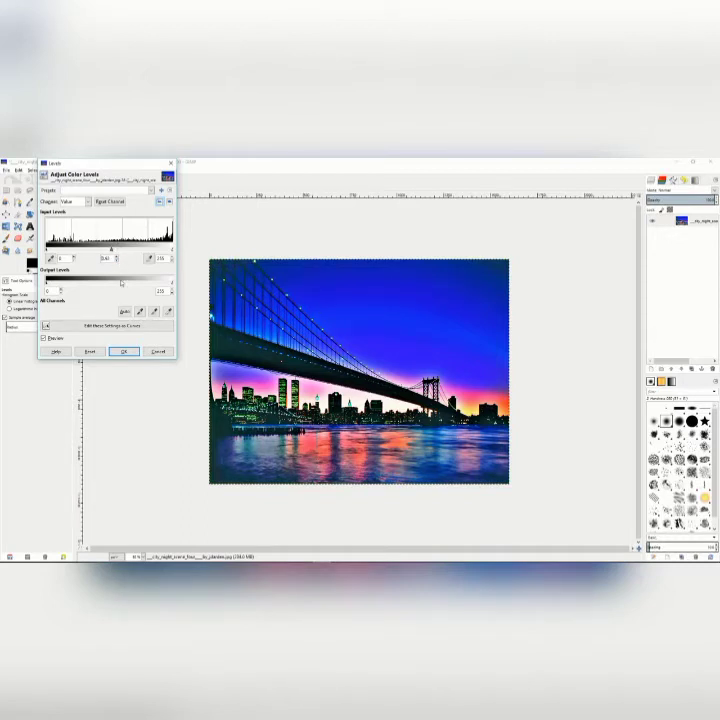
pyautogui.click(124, 351)
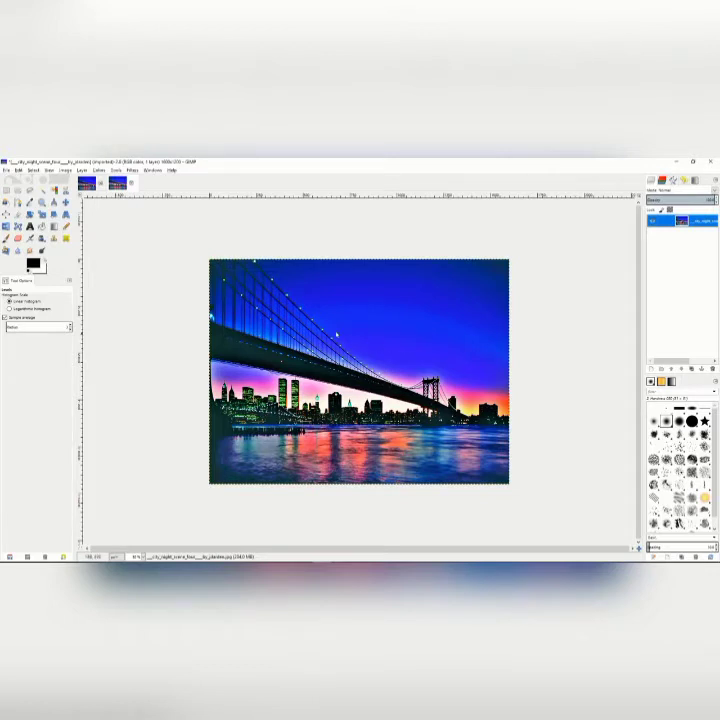
# Duplicate the merged bridge layer and desaturate the copy based on Lightness after comparing the Luminosity and Average shades.
pyautogui.rightClick(662, 221)
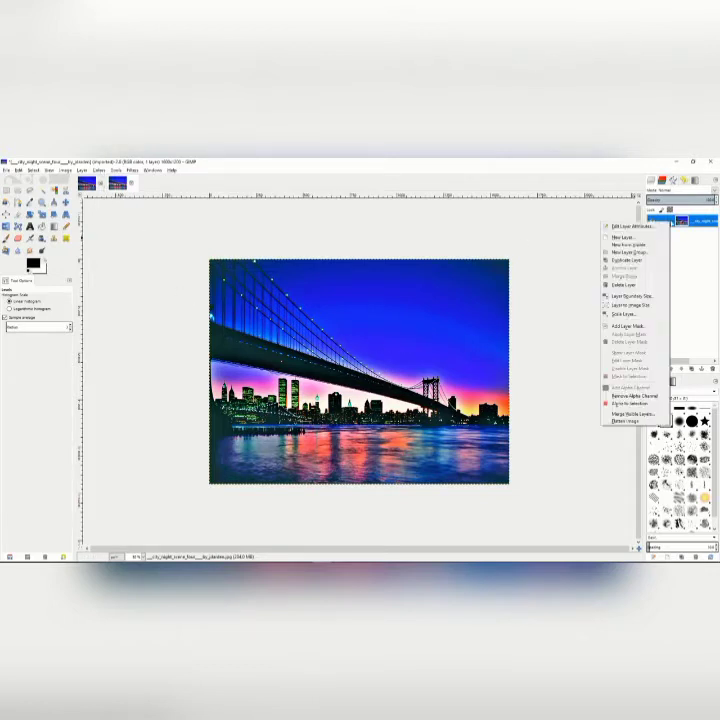
pyautogui.click(627, 260)
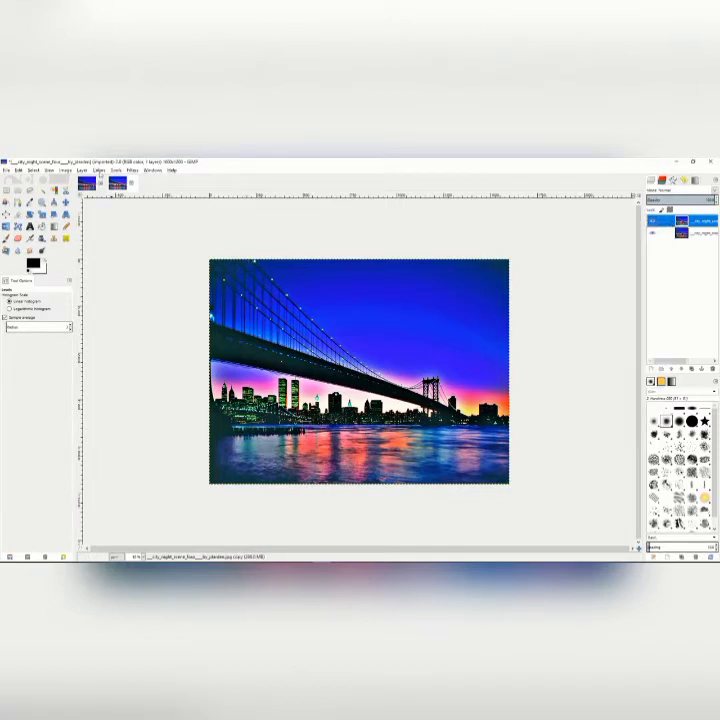
pyautogui.click(99, 170)
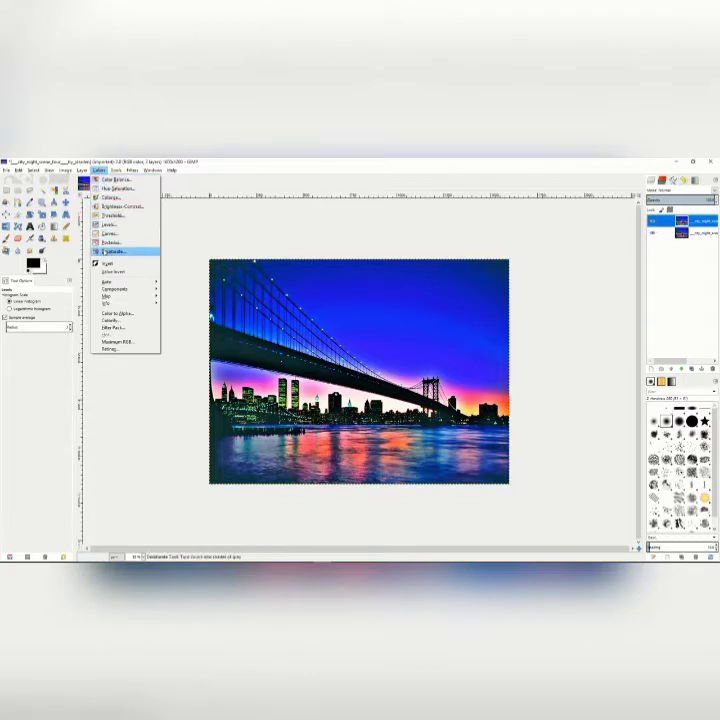
pyautogui.click(110, 251)
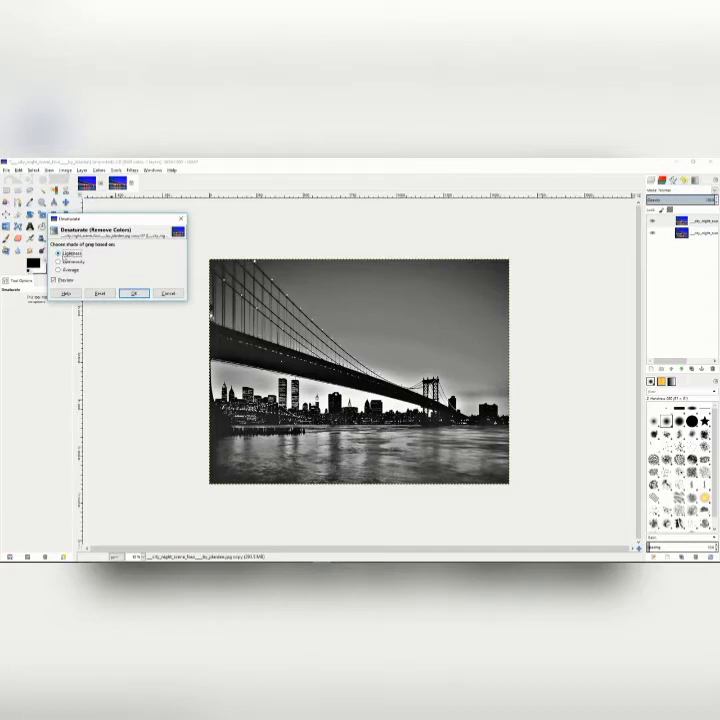
pyautogui.click(59, 261)
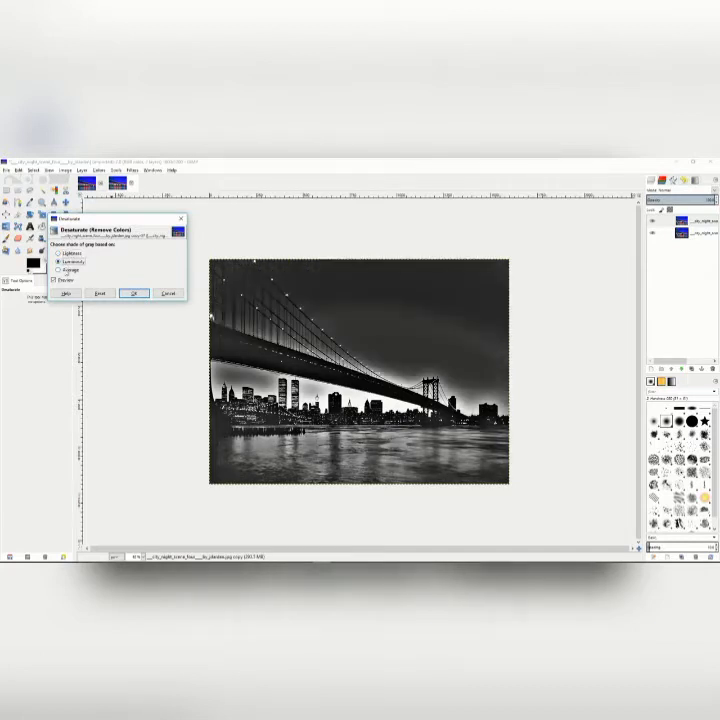
pyautogui.click(65, 270)
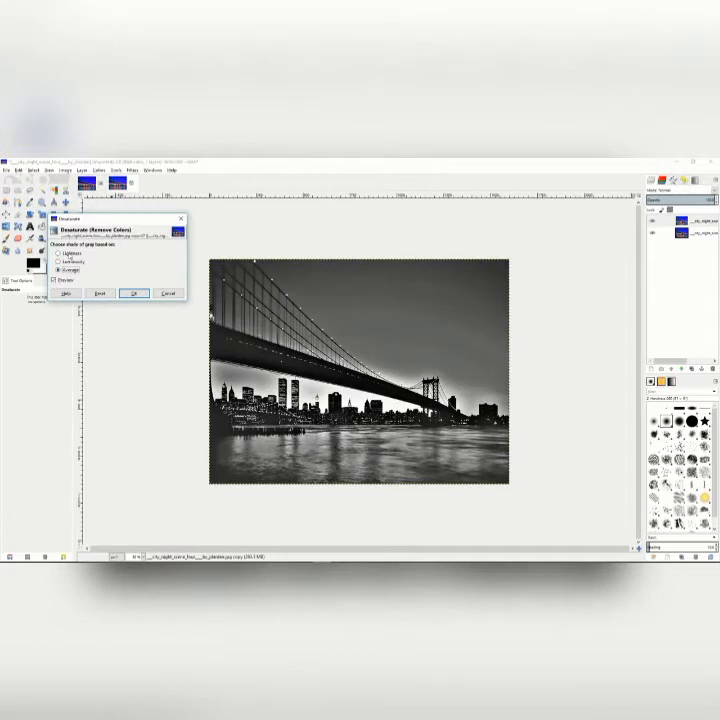
pyautogui.click(60, 254)
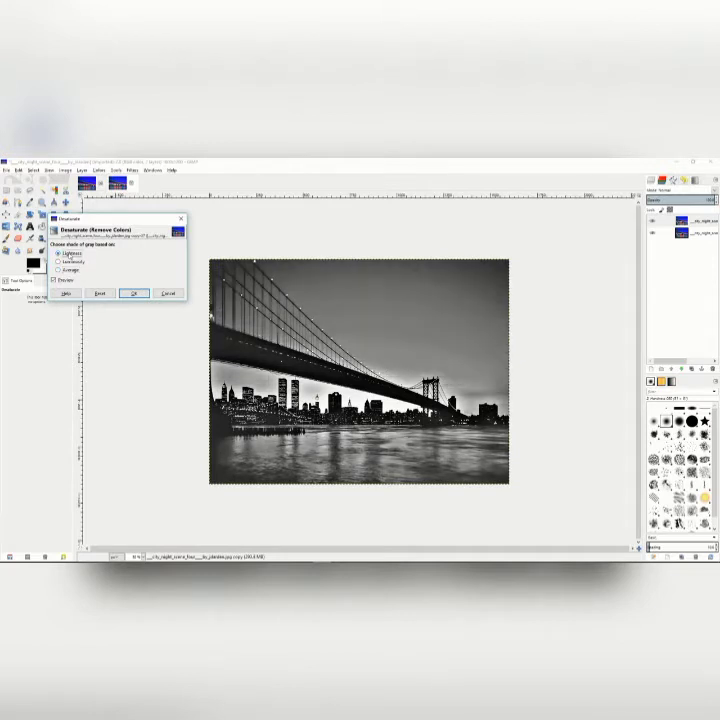
pyautogui.click(131, 294)
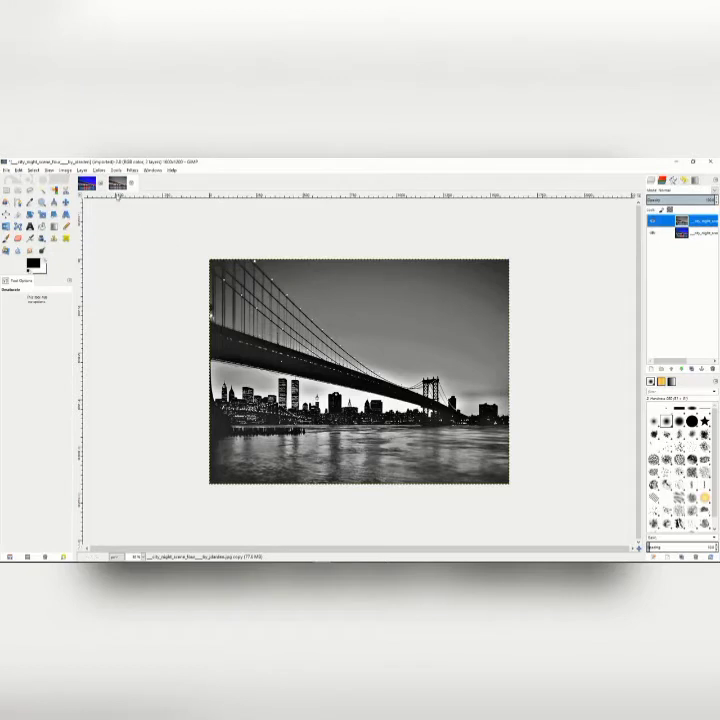
# Invert the desaturated bridge copy and soften it with a Gaussian Blur.
pyautogui.click(99, 170)
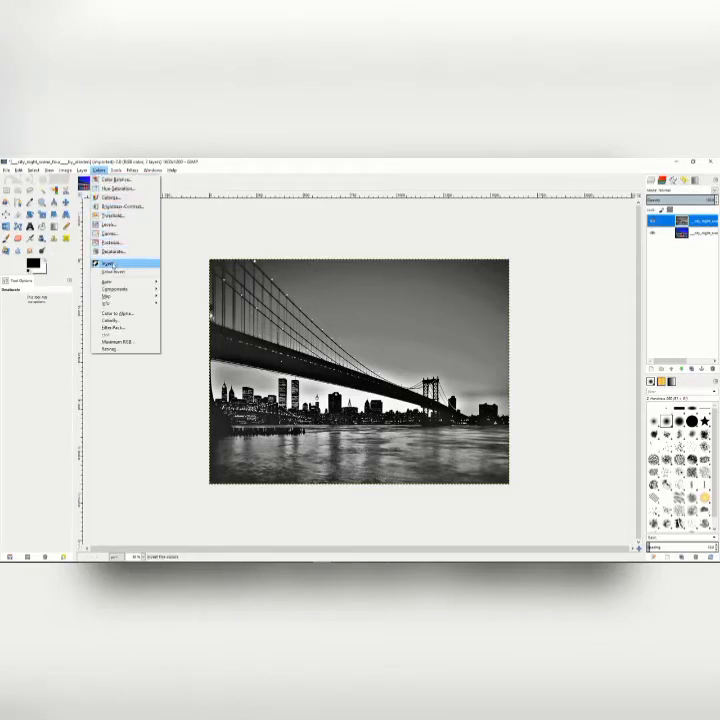
pyautogui.click(108, 264)
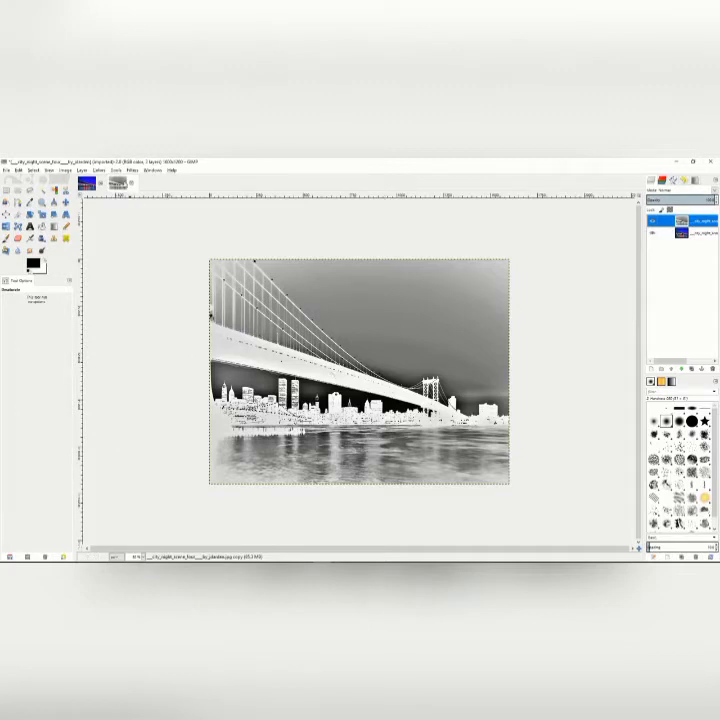
pyautogui.click(99, 170)
pyautogui.moveTo(133, 171)
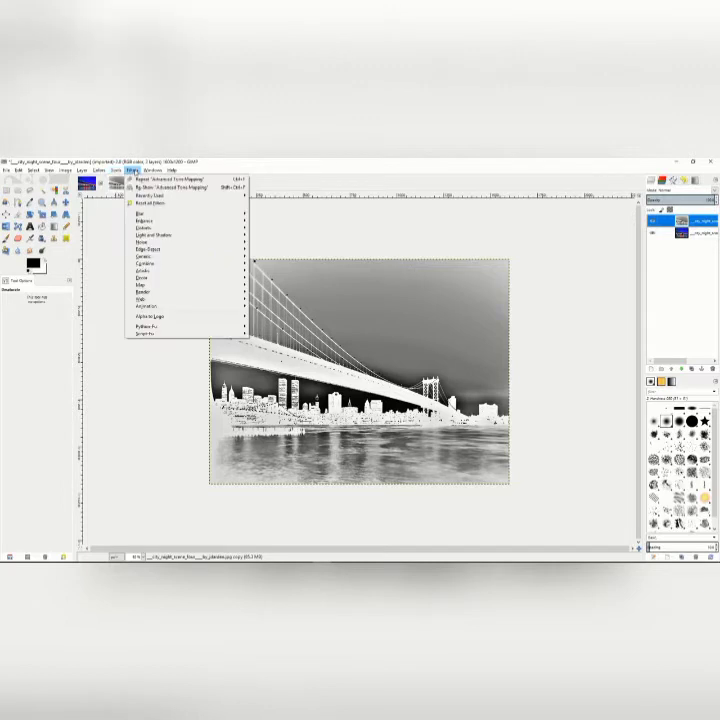
pyautogui.moveTo(230, 213)
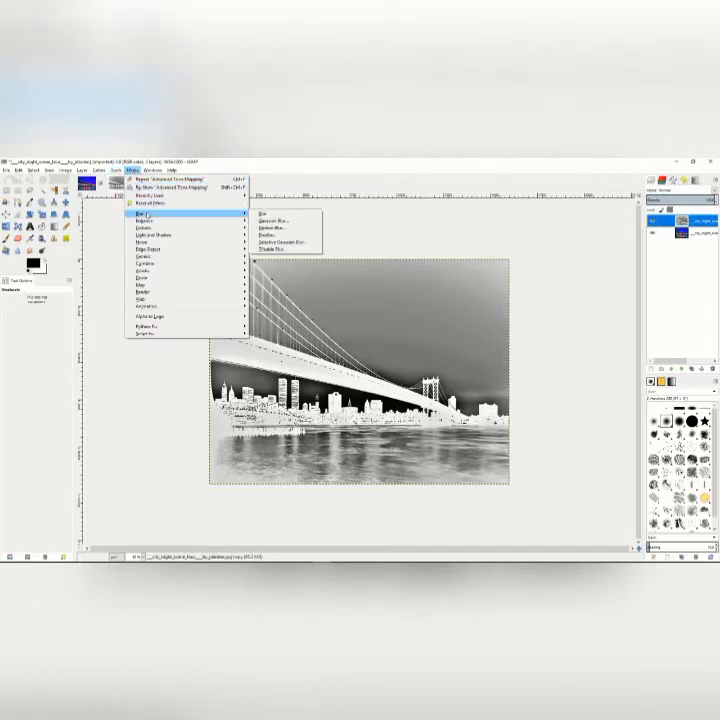
pyautogui.click(285, 221)
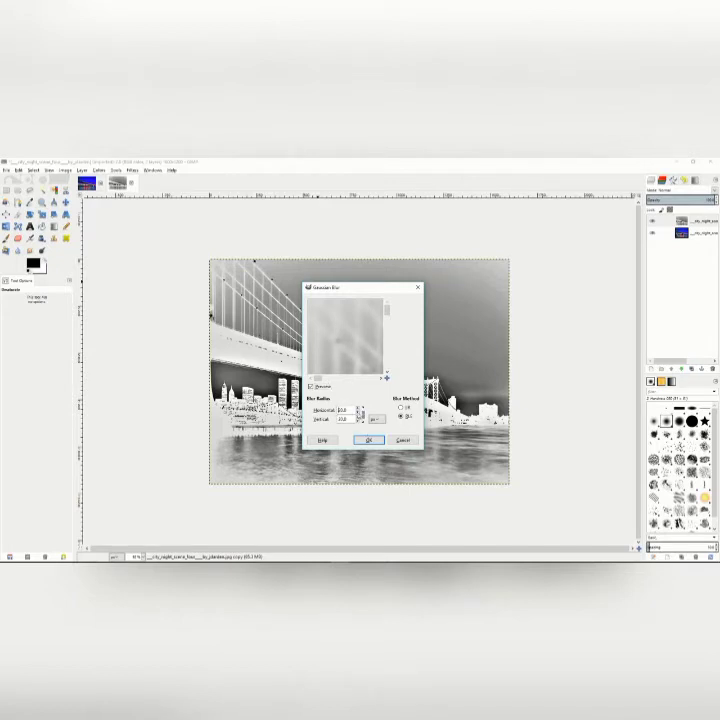
pyautogui.click(369, 441)
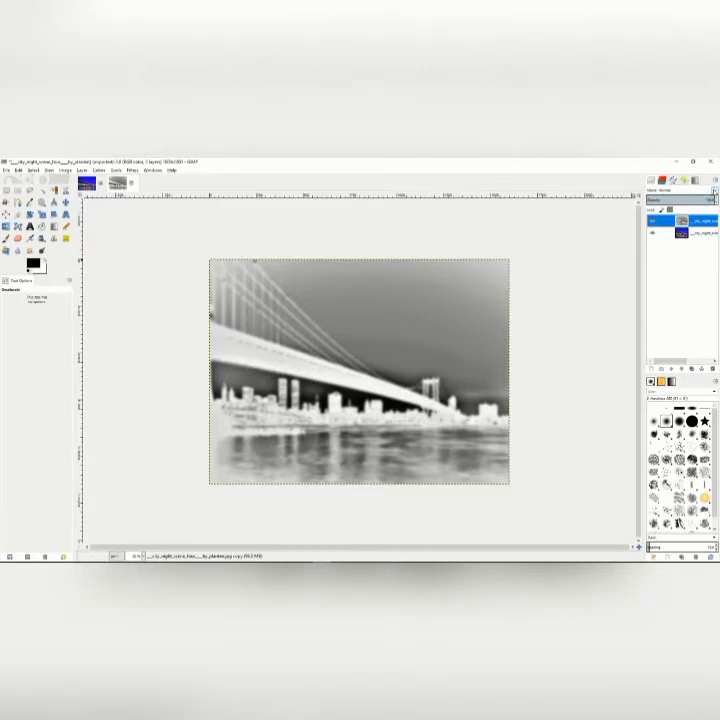
# Set the blurred copy's blend mode to Overlay, reduce its opacity to just under half, and merge it down.
pyautogui.click(714, 191)
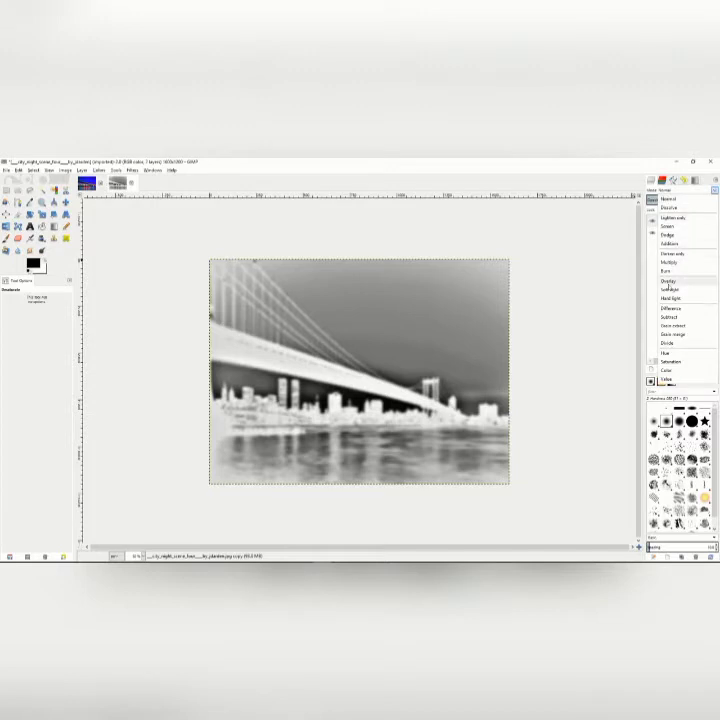
pyautogui.click(670, 283)
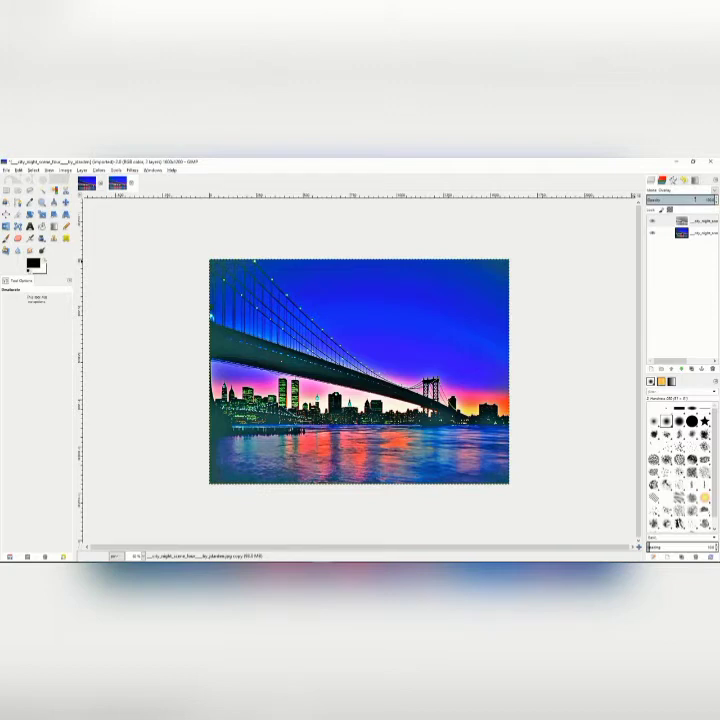
pyautogui.moveTo(697, 199); pyautogui.dragTo(688, 199)
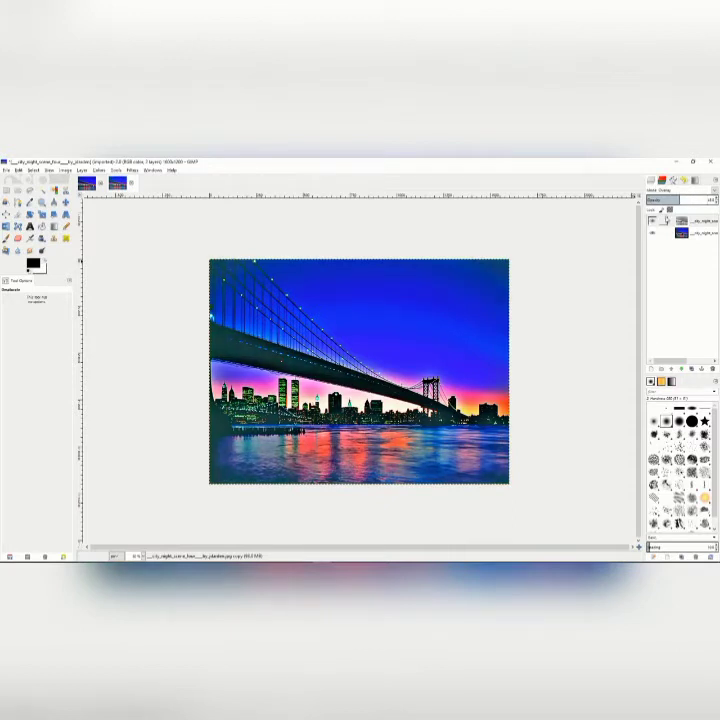
pyautogui.rightClick(668, 222)
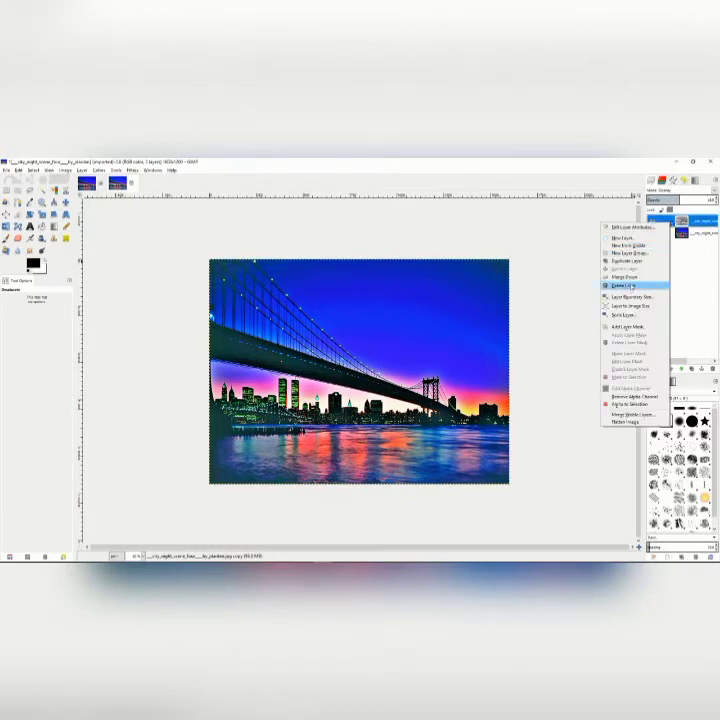
pyautogui.click(624, 277)
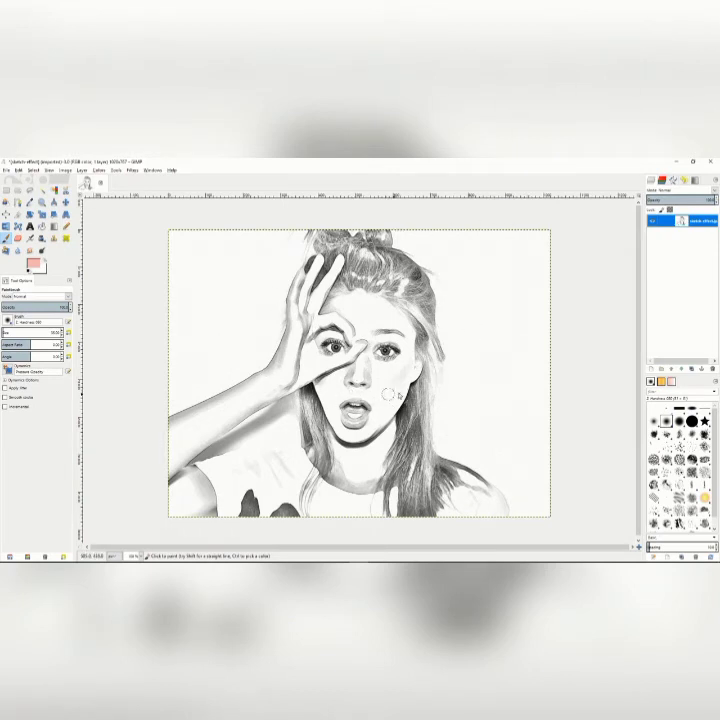
# Add a transparent new layer above the pencil-sketch portrait and set its blend mode to Multiply.
pyautogui.rightClick(666, 224)
pyautogui.click(622, 236)
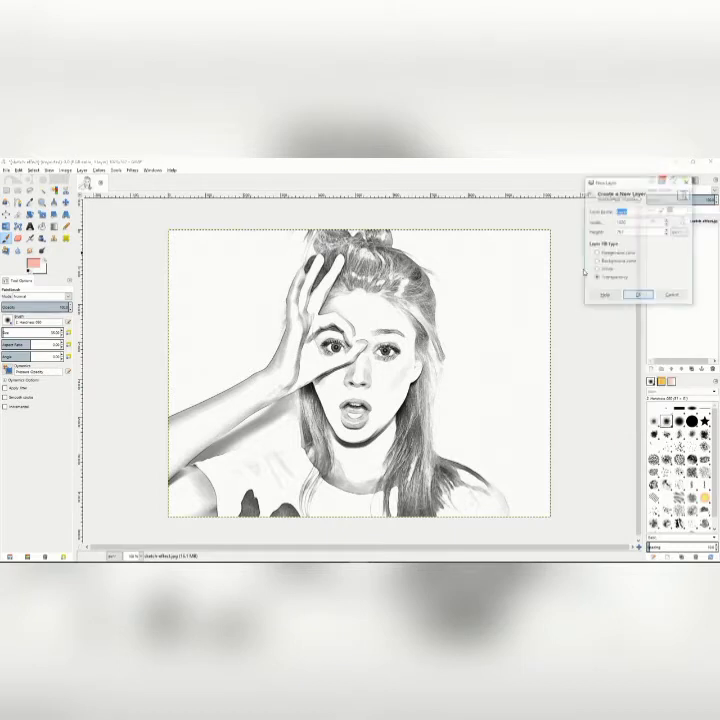
pyautogui.click(639, 297)
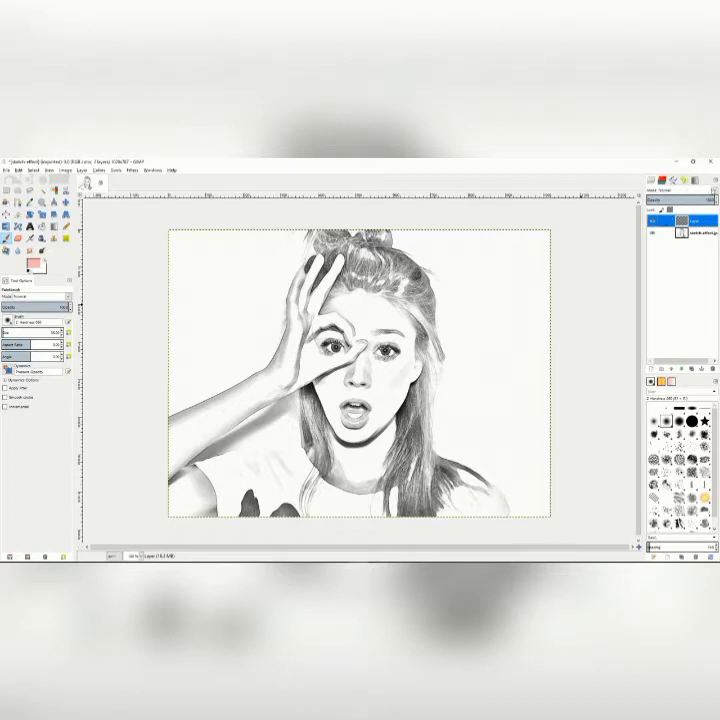
pyautogui.click(668, 189)
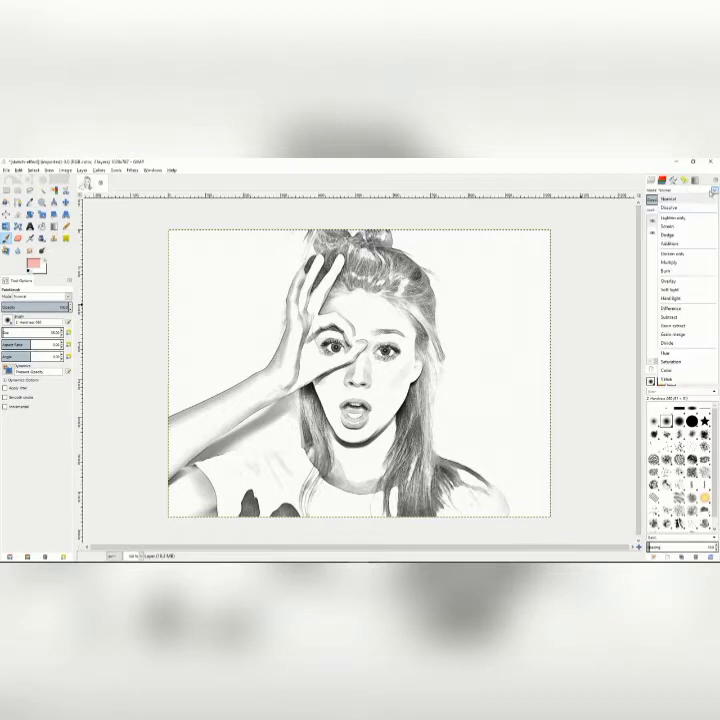
pyautogui.click(668, 281)
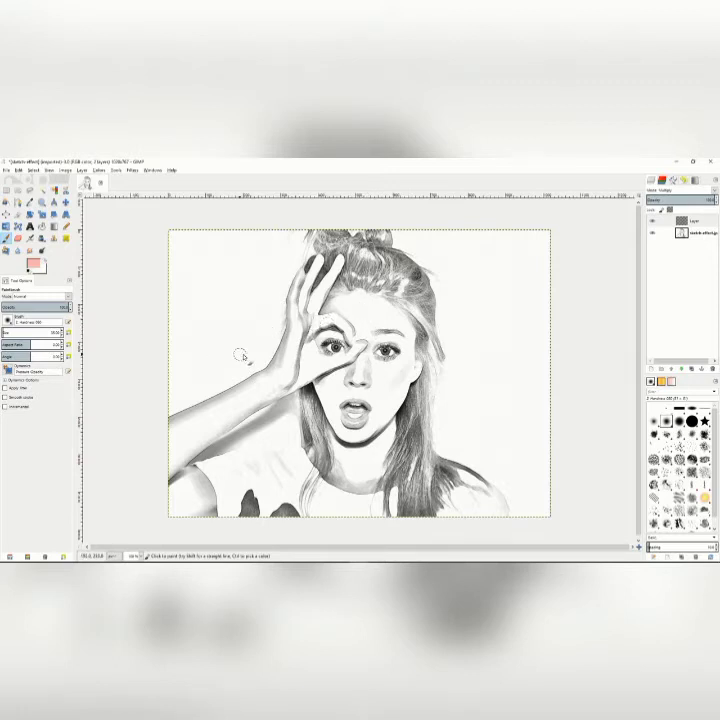
# Set the foreground colour to a light pink skin tone and paint over the face and raised hand on the Multiply layer.
pyautogui.click(34, 263)
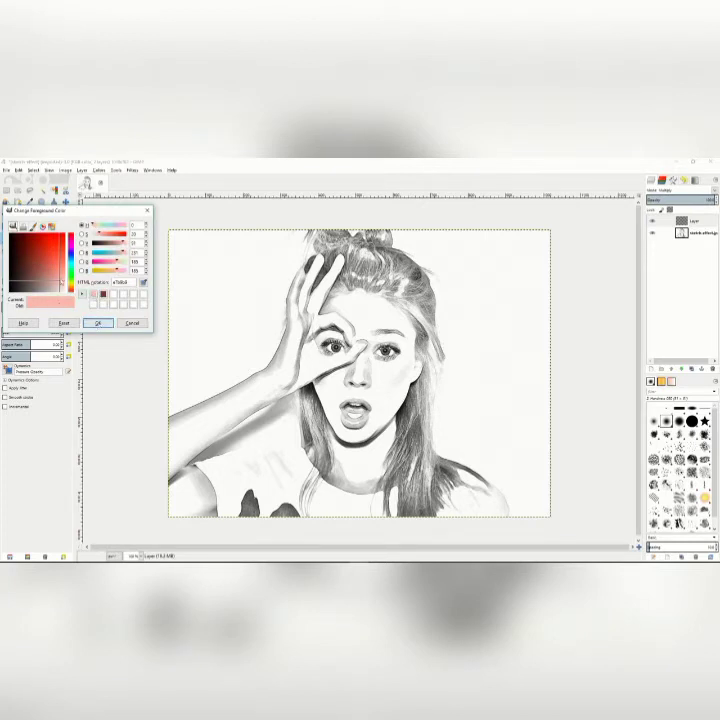
pyautogui.click(97, 323)
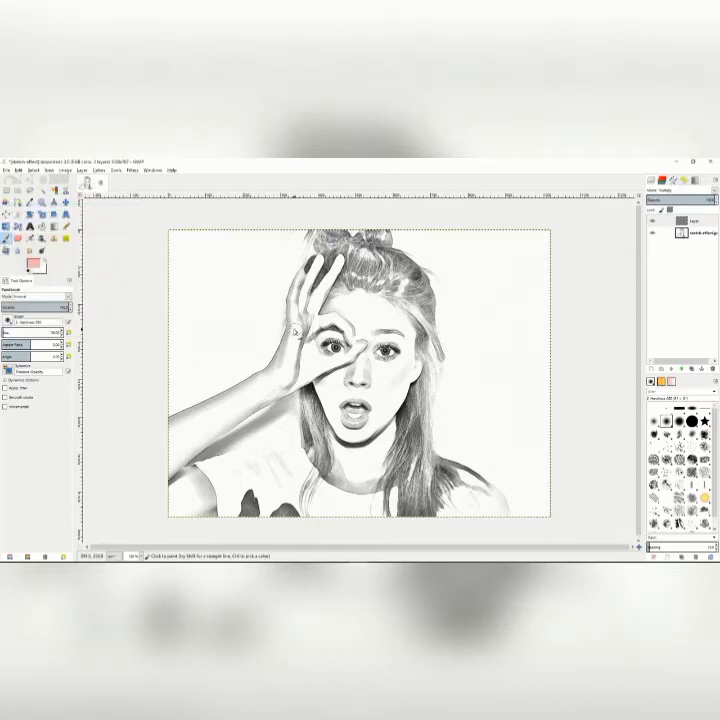
pyautogui.moveTo(295, 333)
pyautogui.mouseDown()
pyautogui.moveTo(297, 276)
pyautogui.moveTo(291, 306)
pyautogui.moveTo(292, 312)
pyautogui.moveTo(295, 286)
pyautogui.moveTo(301, 314)
pyautogui.moveTo(301, 282)
pyautogui.moveTo(307, 284)
pyautogui.moveTo(318, 262)
pyautogui.moveTo(316, 272)
pyautogui.moveTo(309, 266)
pyautogui.moveTo(299, 314)
pyautogui.moveTo(303, 299)
pyautogui.moveTo(316, 309)
pyautogui.moveTo(318, 294)
pyautogui.moveTo(314, 316)
pyautogui.moveTo(338, 258)
pyautogui.moveTo(305, 319)
pyautogui.moveTo(351, 320)
pyautogui.moveTo(320, 317)
pyautogui.moveTo(355, 330)
pyautogui.moveTo(361, 347)
pyautogui.moveTo(358, 336)
pyautogui.moveTo(351, 359)
pyautogui.moveTo(311, 369)
pyautogui.moveTo(329, 367)
pyautogui.moveTo(311, 365)
pyautogui.moveTo(316, 349)
pyautogui.moveTo(312, 356)
pyautogui.moveTo(304, 306)
pyautogui.moveTo(307, 354)
pyautogui.moveTo(299, 334)
pyautogui.moveTo(293, 341)
pyautogui.moveTo(295, 322)
pyautogui.moveTo(287, 364)
pyautogui.moveTo(295, 332)
pyautogui.moveTo(300, 368)
pyautogui.moveTo(309, 355)
pyautogui.moveTo(303, 382)
pyautogui.moveTo(323, 370)
pyautogui.moveTo(312, 310)
pyautogui.moveTo(320, 318)
pyautogui.moveTo(310, 300)
pyautogui.moveTo(323, 317)
pyautogui.moveTo(360, 294)
pyautogui.moveTo(374, 300)
pyautogui.moveTo(346, 309)
pyautogui.moveTo(360, 300)
pyautogui.moveTo(395, 315)
pyautogui.moveTo(405, 328)
pyautogui.moveTo(366, 330)
pyautogui.moveTo(382, 340)
pyautogui.moveTo(402, 338)
pyautogui.moveTo(415, 370)
pyautogui.moveTo(409, 352)
pyautogui.moveTo(398, 363)
pyautogui.moveTo(374, 345)
pyautogui.moveTo(372, 363)
pyautogui.moveTo(383, 357)
pyautogui.moveTo(350, 337)
pyautogui.moveTo(355, 330)
pyautogui.moveTo(323, 323)
pyautogui.moveTo(343, 340)
pyautogui.moveTo(360, 410)
pyautogui.moveTo(335, 380)
pyautogui.moveTo(350, 360)
pyautogui.moveTo(412, 363)
pyautogui.moveTo(370, 326)
pyautogui.moveTo(326, 325)
pyautogui.moveTo(297, 303)
pyautogui.mouseUp()
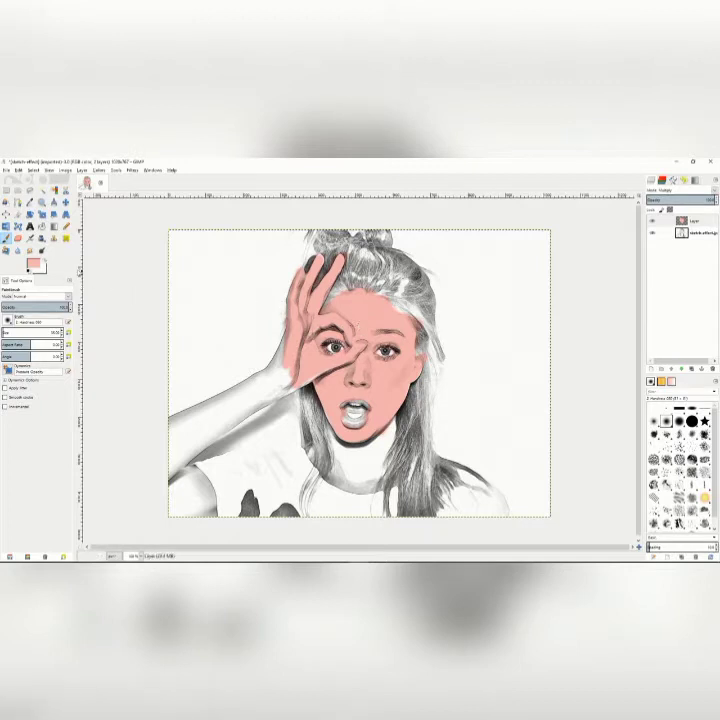
# Burn darker shading along the forehead and hairline with a smaller brush, and blend it using the Smudge tool at a reduced rate.
pyautogui.click(42, 250)
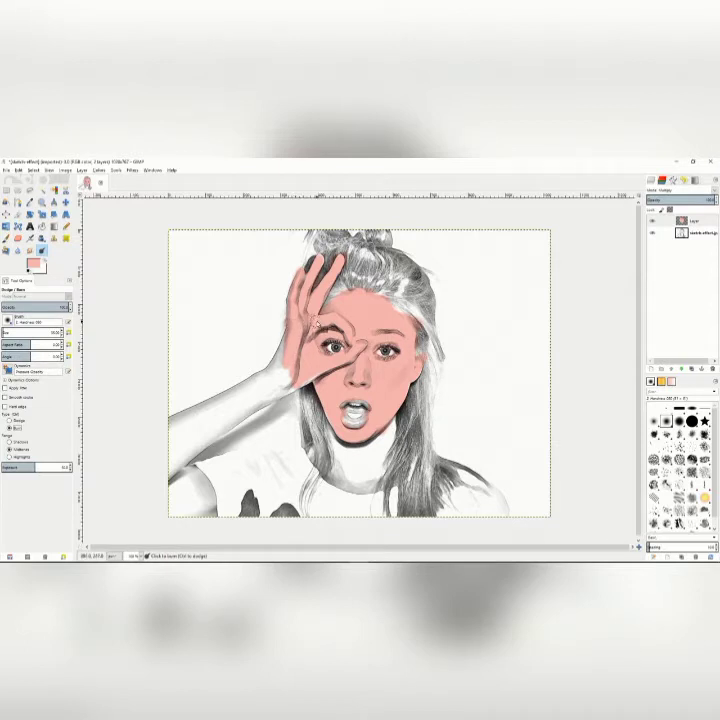
pyautogui.press('[')
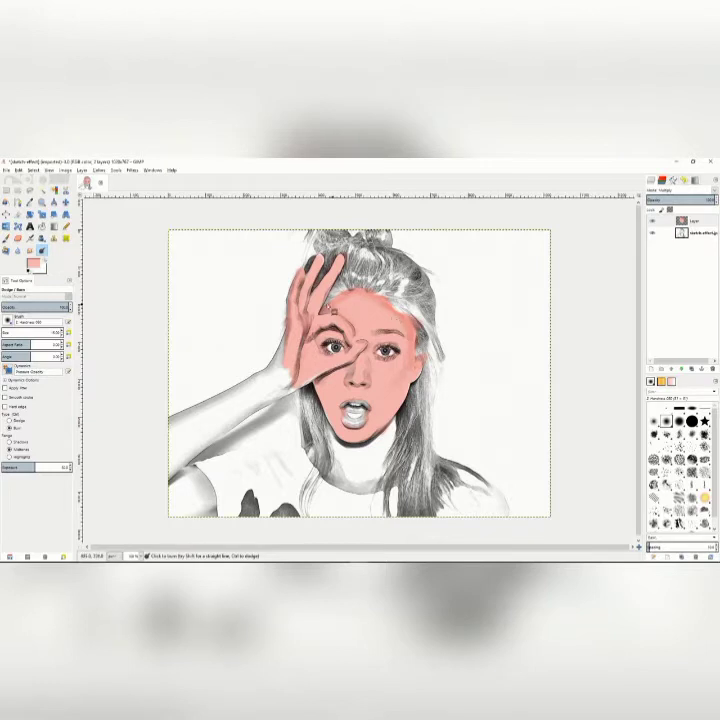
pyautogui.press('s')
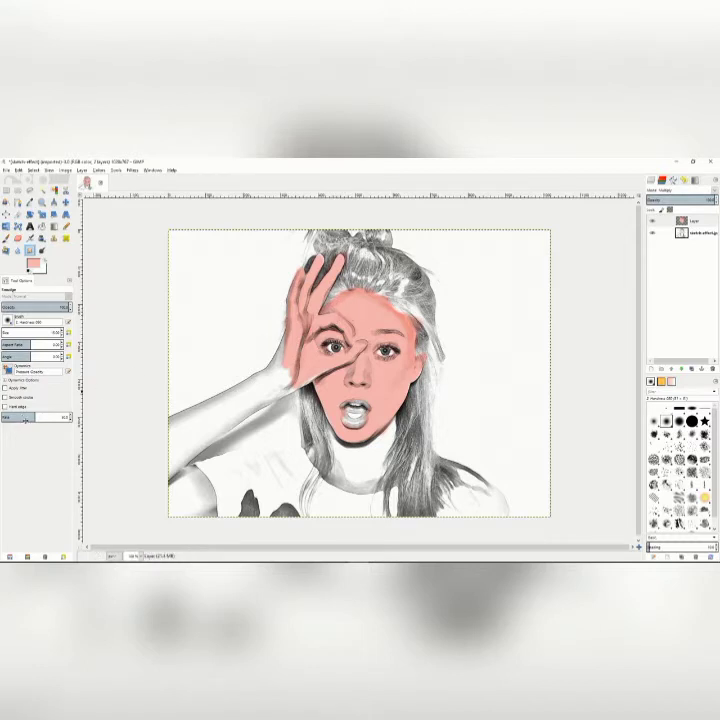
pyautogui.moveTo(12, 418); pyautogui.dragTo(3, 417)
pyautogui.moveTo(327, 309); pyautogui.dragTo(338, 304)
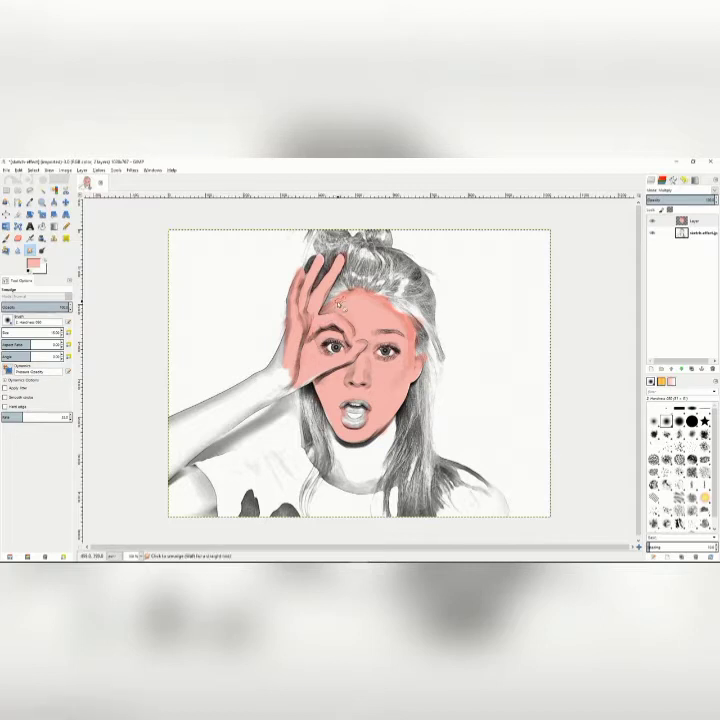
pyautogui.moveTo(379, 305)
pyautogui.mouseDown()
pyautogui.moveTo(409, 328)
pyautogui.moveTo(414, 359)
pyautogui.mouseUp()
pyautogui.moveTo(374, 325)
pyautogui.mouseDown()
pyautogui.moveTo(366, 319)
pyautogui.moveTo(382, 318)
pyautogui.mouseUp()
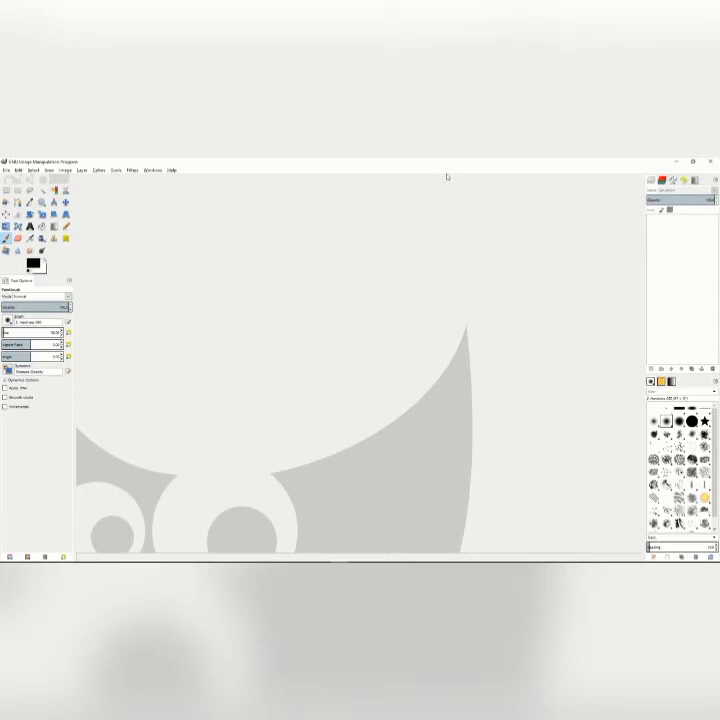
# Open the recent HEAD-OUT-WINDOW-SMILING-facebook.jpg photo and fit it in view.
pyautogui.click(5, 170)
pyautogui.moveTo(30, 219)
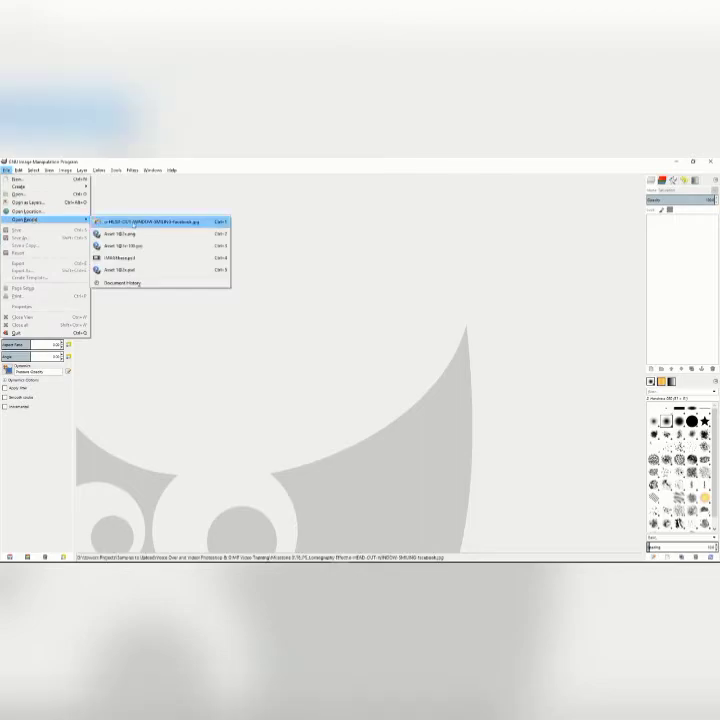
pyautogui.click(134, 222)
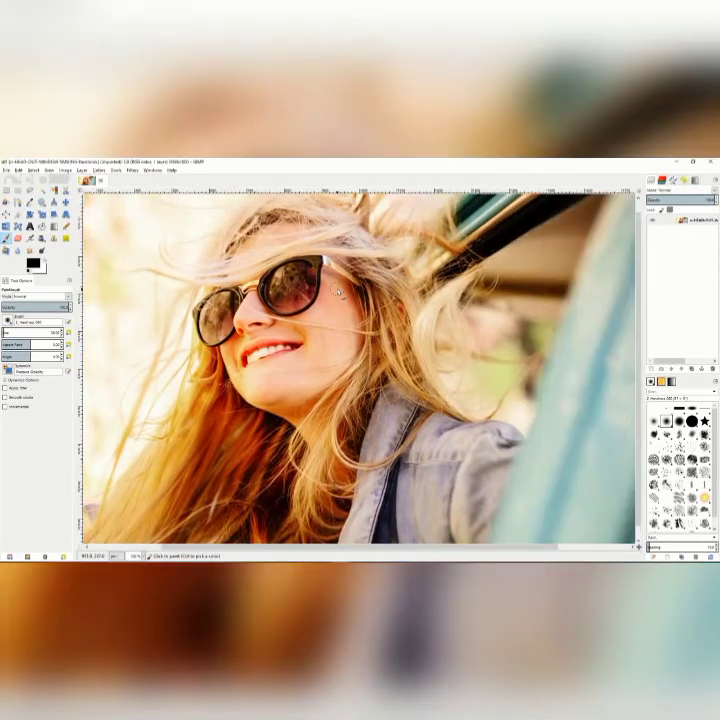
pyautogui.scroll(-1, 338, 292)
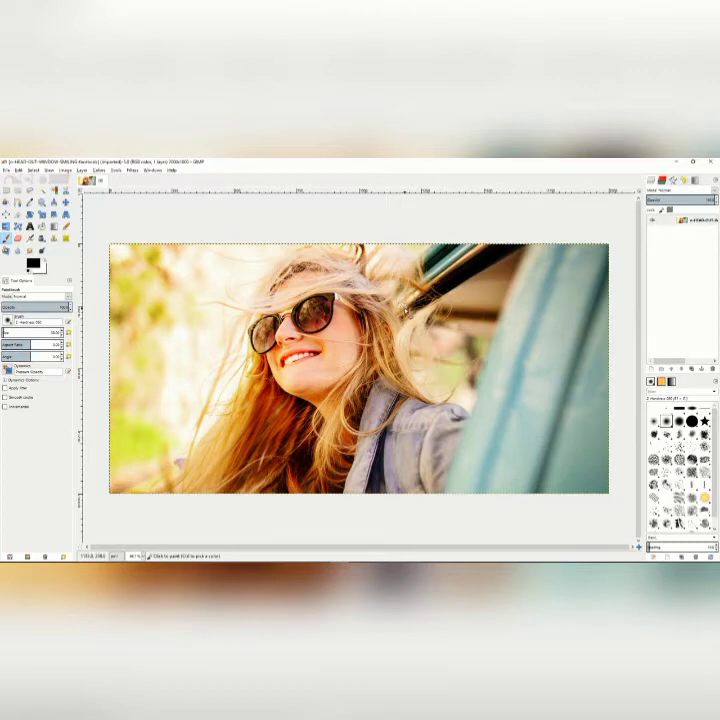
# Add a transparent new layer above the sunglasses photo and give it a white, full-opacity layer mask.
pyautogui.rightClick(667, 253)
pyautogui.click(620, 257)
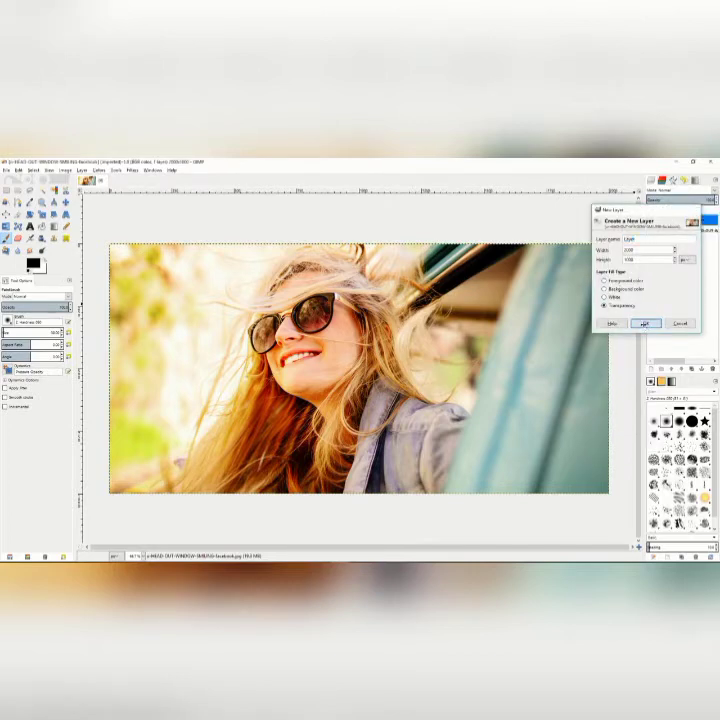
pyautogui.click(645, 322)
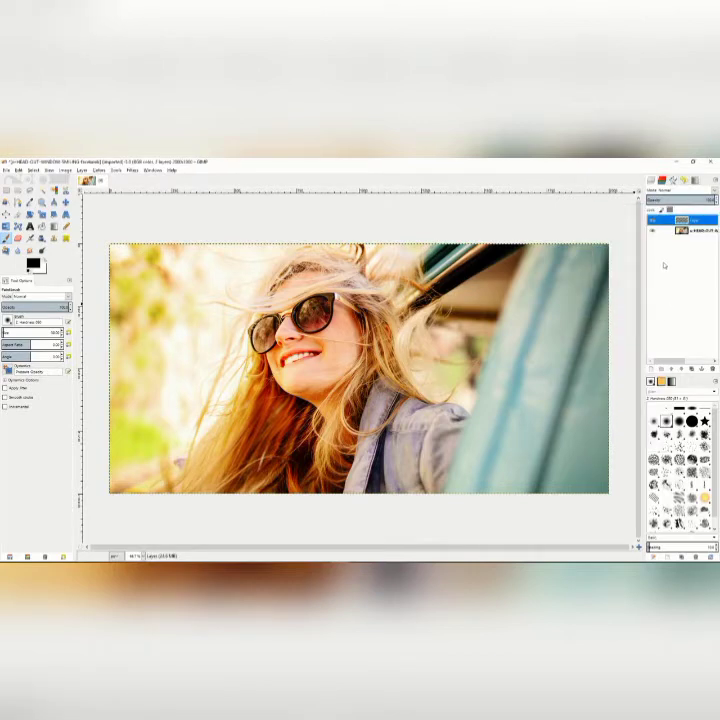
pyautogui.rightClick(693, 222)
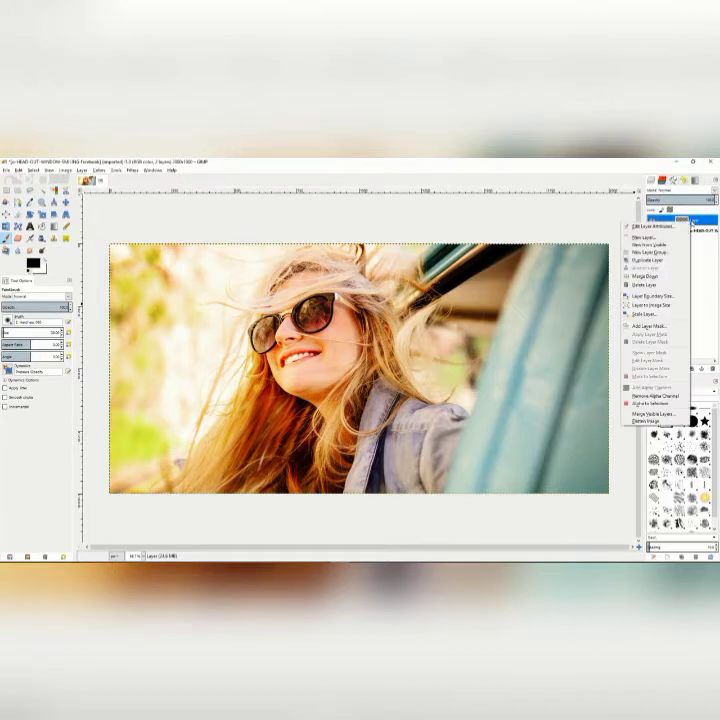
pyautogui.click(649, 327)
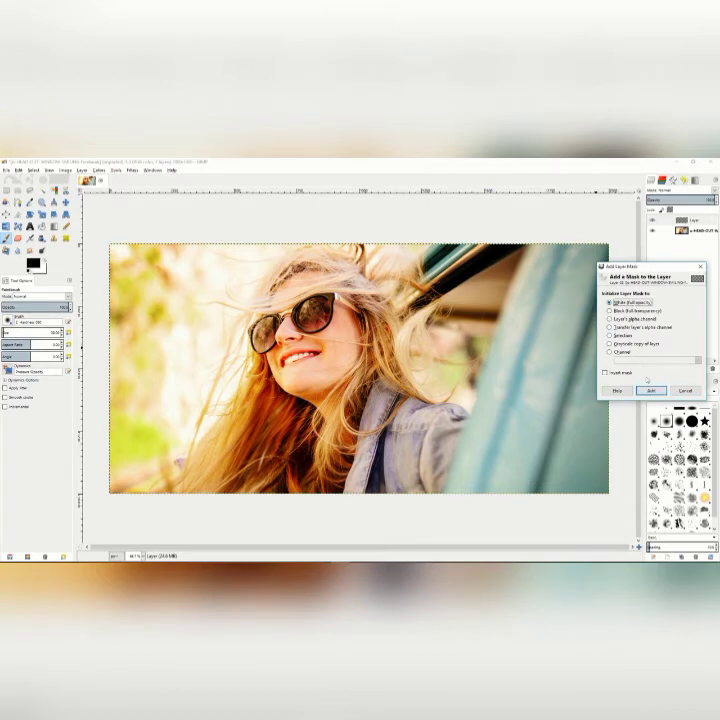
pyautogui.click(651, 390)
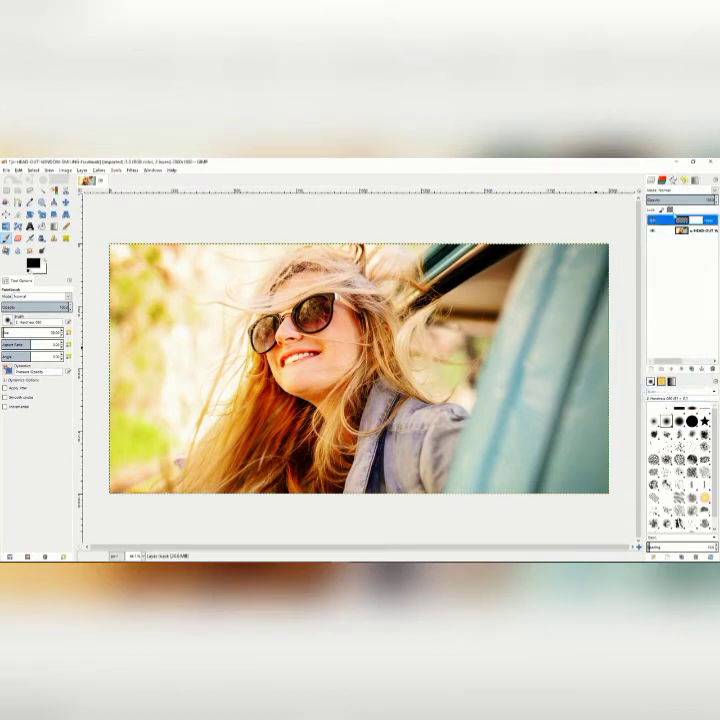
# Set the new layer's blend mode to Saturation at full opacity.
pyautogui.click(680, 198)
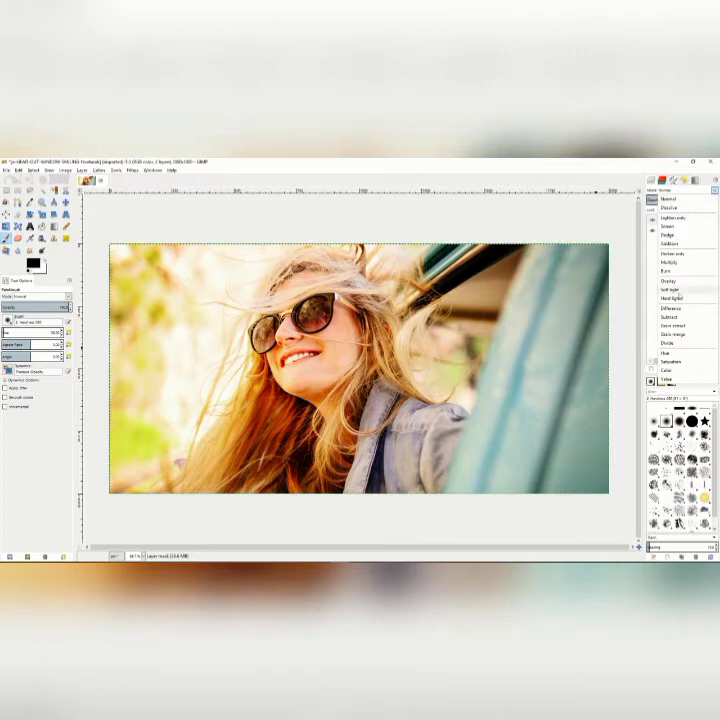
pyautogui.click(671, 288)
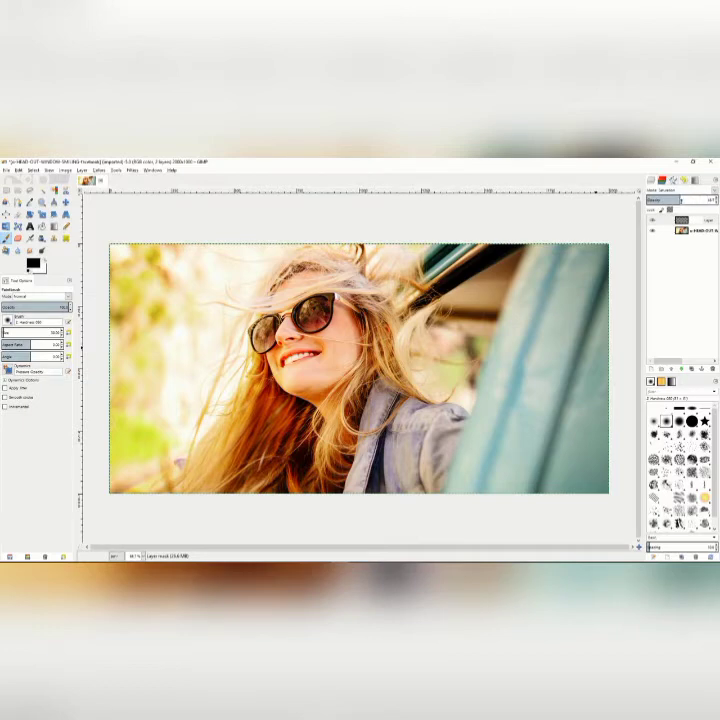
pyautogui.moveTo(713, 200)
pyautogui.mouseDown()
pyautogui.moveTo(684, 200)
pyautogui.moveTo(716, 200)
pyautogui.mouseUp()
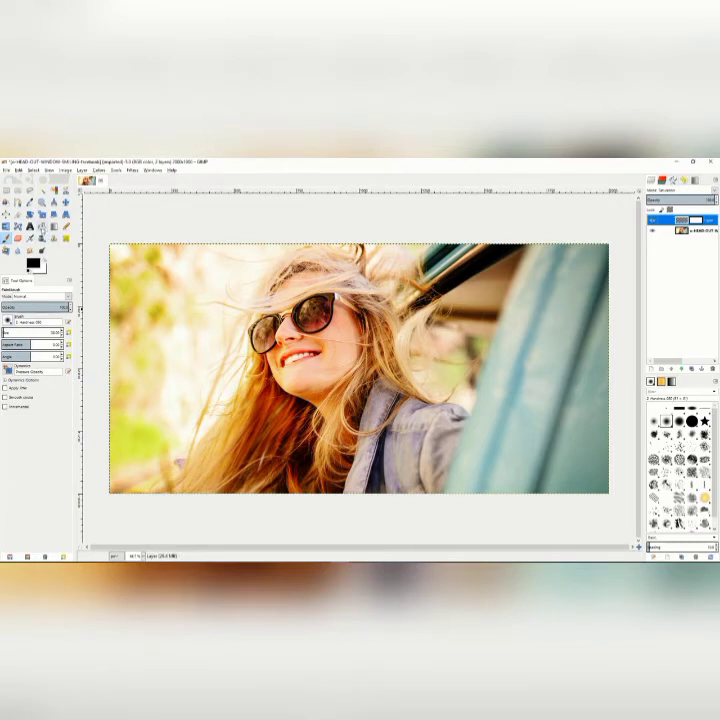
# Fill the Saturation layer with black using Bucket Fill and lower its opacity to just under 90%.
pyautogui.click(41, 226)
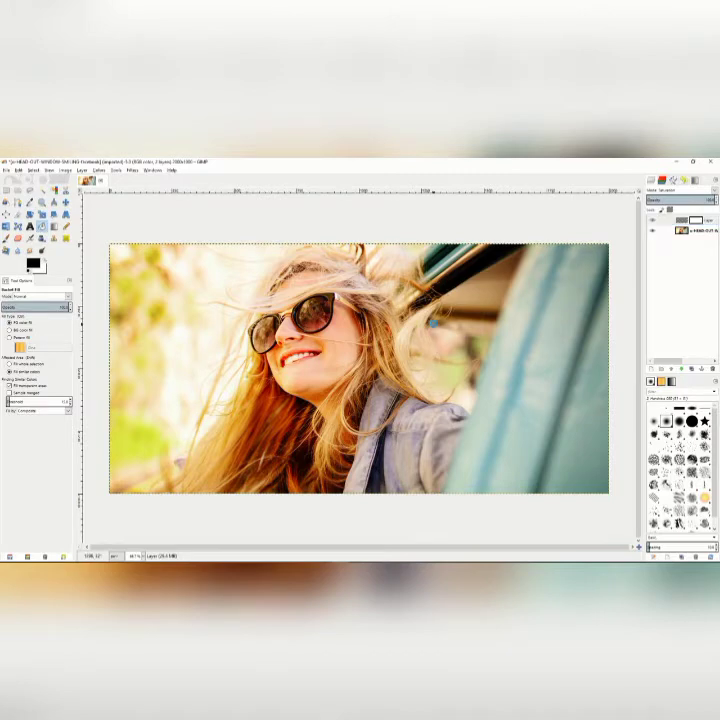
pyautogui.click(434, 329)
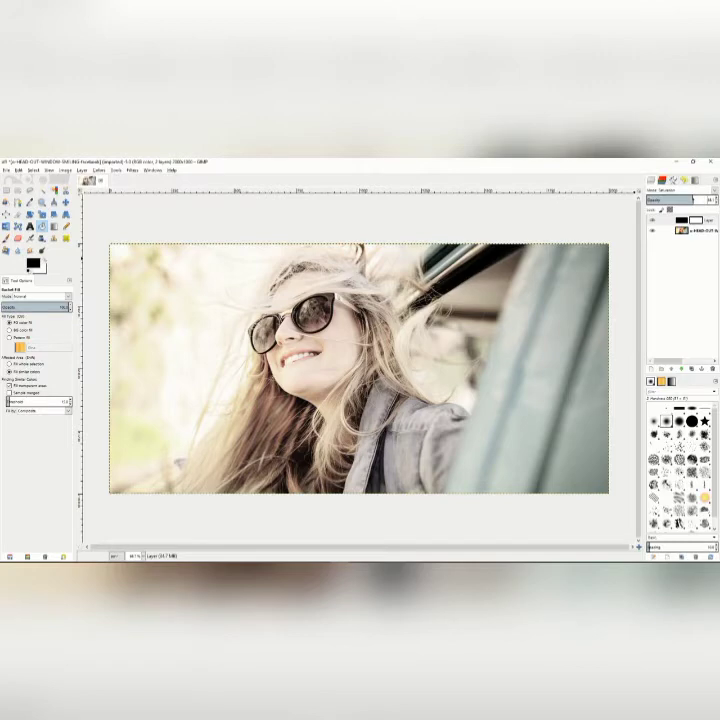
pyautogui.moveTo(705, 198)
pyautogui.mouseDown()
pyautogui.moveTo(712, 198)
pyautogui.moveTo(693, 199)
pyautogui.mouseUp()
pyautogui.moveTo(693, 199); pyautogui.dragTo(707, 199)
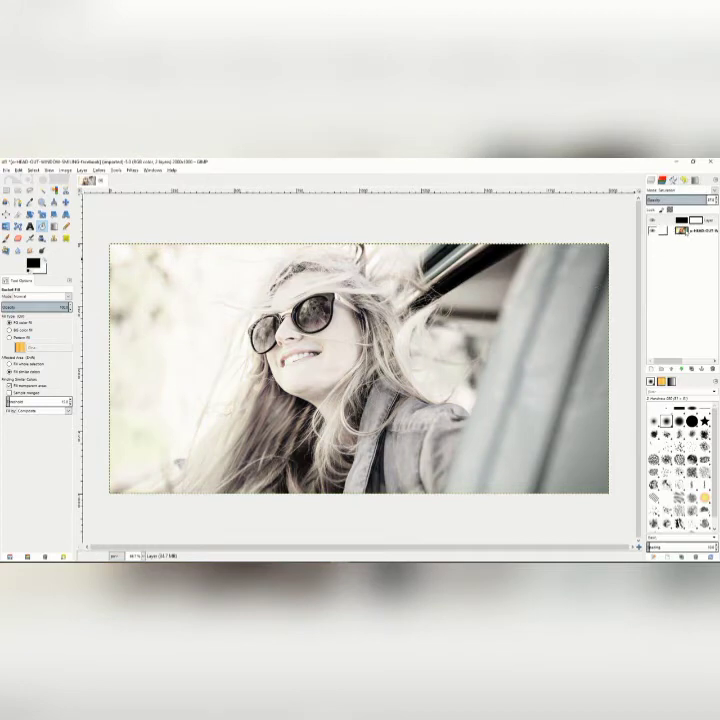
# Outline the sunglasses on the photo layer with the Scissors Select tool and convert the outline to a selection.
pyautogui.click(662, 231)
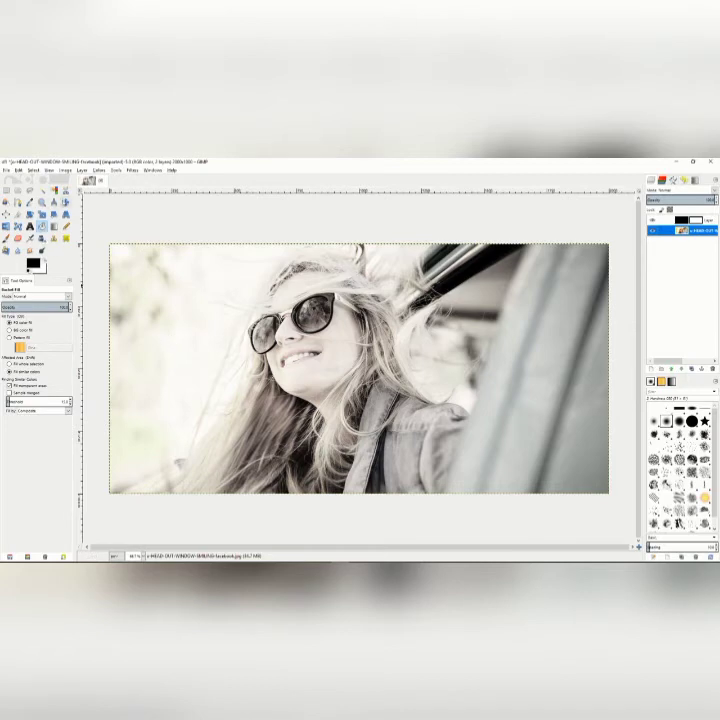
pyautogui.click(66, 190)
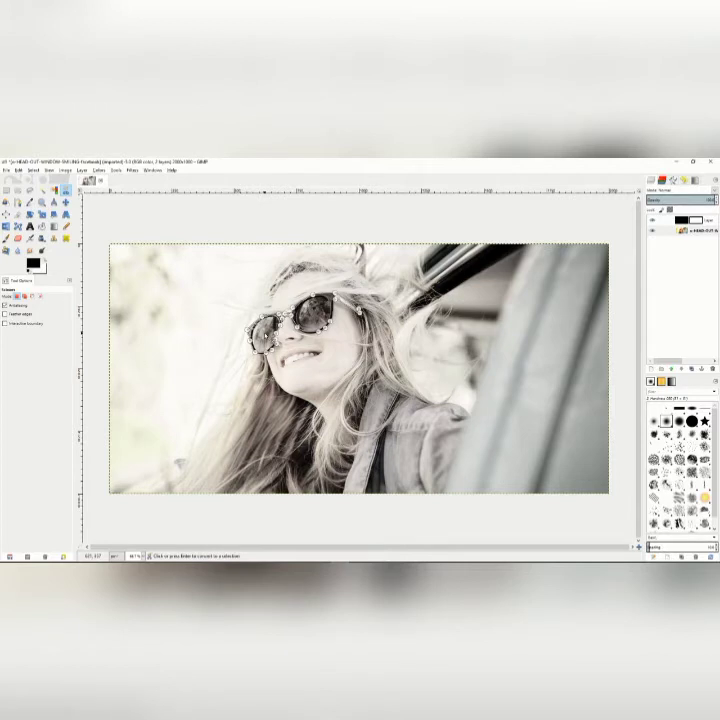
pyautogui.press('Return')
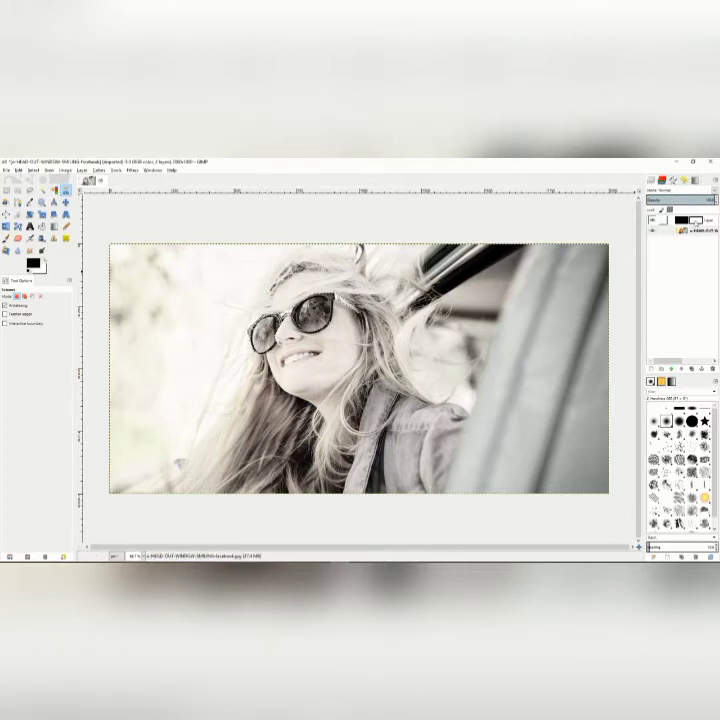
# Paint black inside the sunglasses selection on the Saturation layer's mask to restore the colour of both lenses.
pyautogui.click(695, 221)
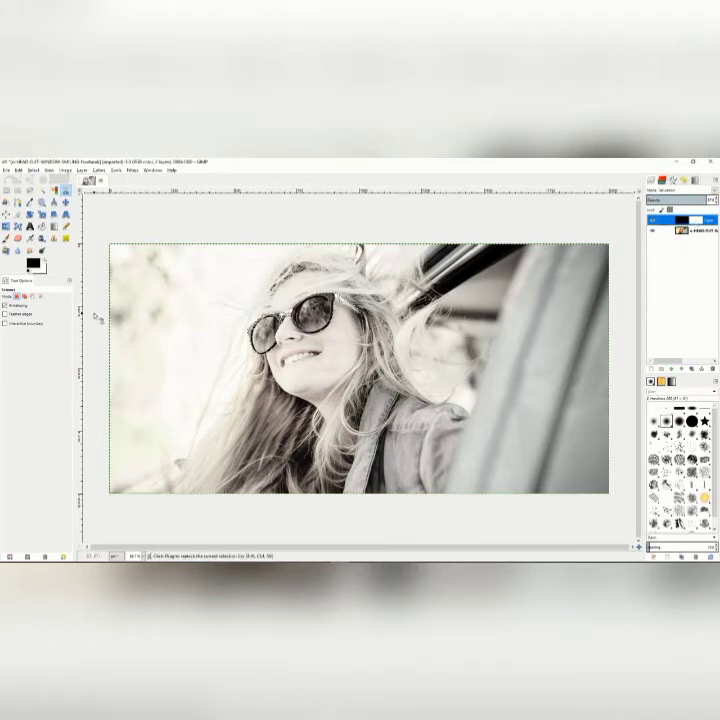
pyautogui.click(7, 238)
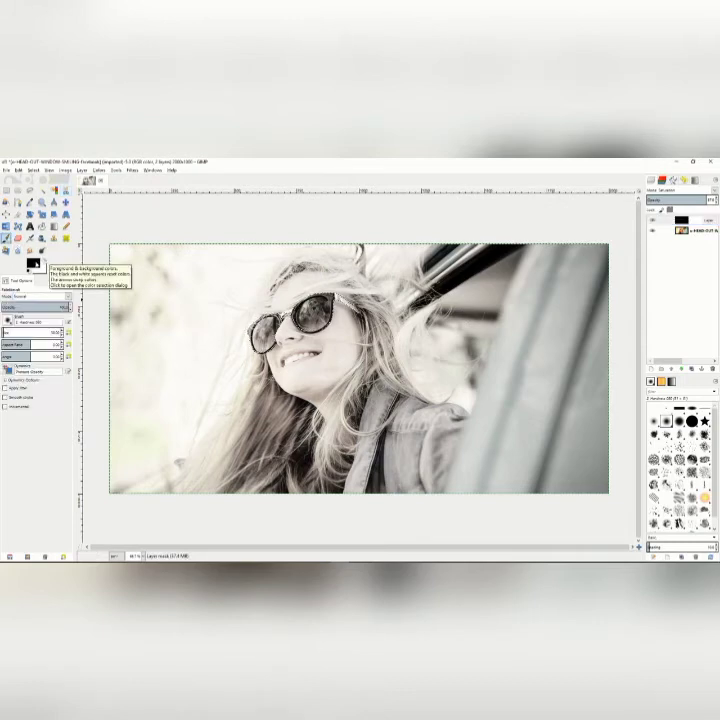
pyautogui.click(682, 219)
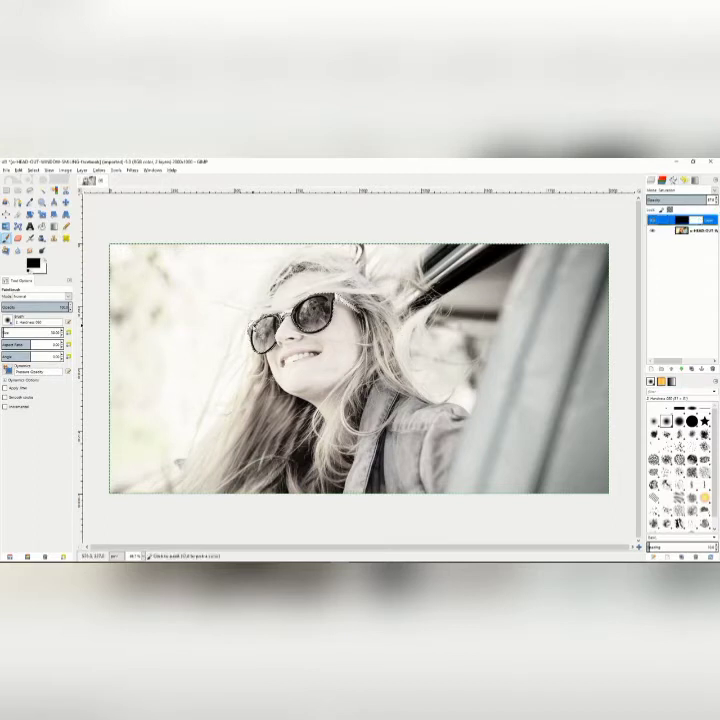
pyautogui.moveTo(265, 325)
pyautogui.mouseDown()
pyautogui.moveTo(253, 337)
pyautogui.moveTo(271, 336)
pyautogui.moveTo(251, 343)
pyautogui.moveTo(273, 333)
pyautogui.mouseUp()
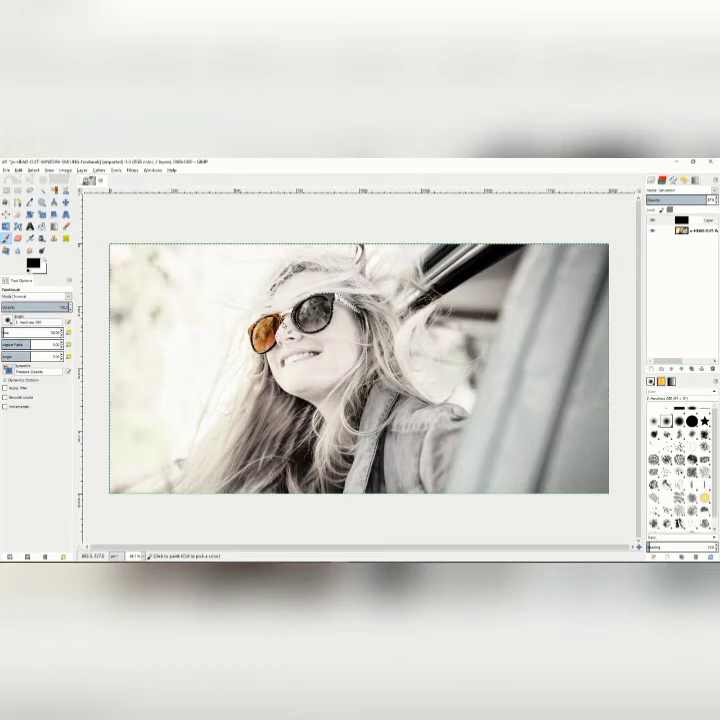
pyautogui.moveTo(309, 309)
pyautogui.mouseDown()
pyautogui.moveTo(318, 319)
pyautogui.moveTo(325, 312)
pyautogui.moveTo(318, 304)
pyautogui.moveTo(340, 298)
pyautogui.moveTo(353, 306)
pyautogui.mouseUp()
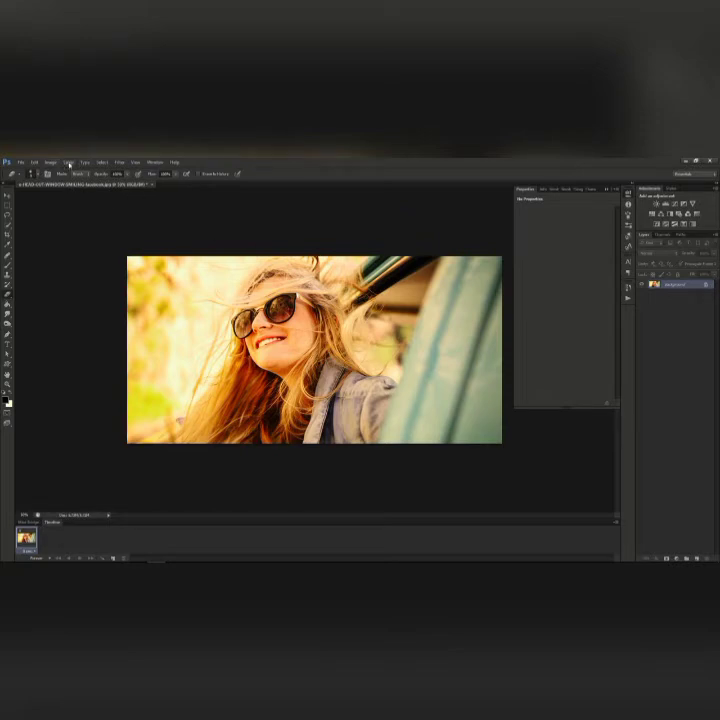
# In Photoshop, add a Curves adjustment layer named Lomography Effect above the photo's background layer.
pyautogui.click(70, 163)
pyautogui.moveTo(100, 227)
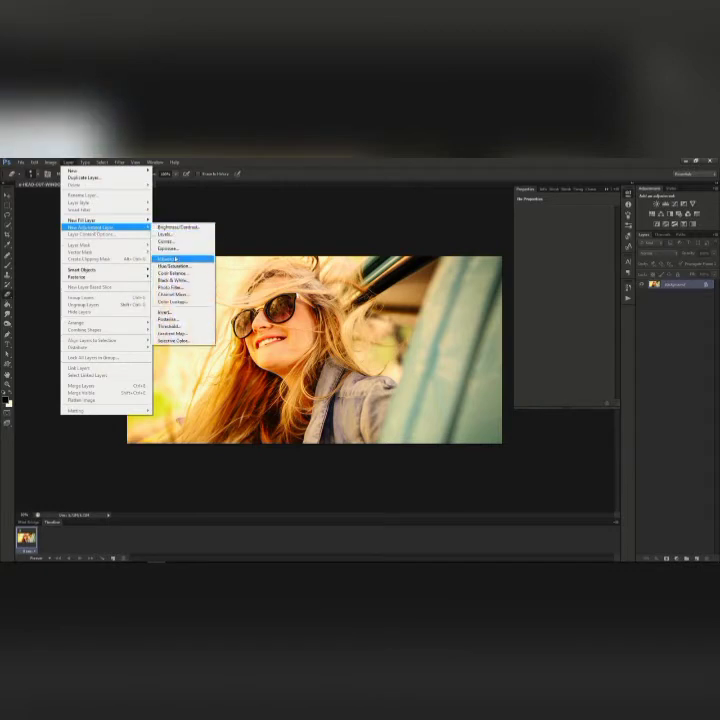
pyautogui.click(165, 234)
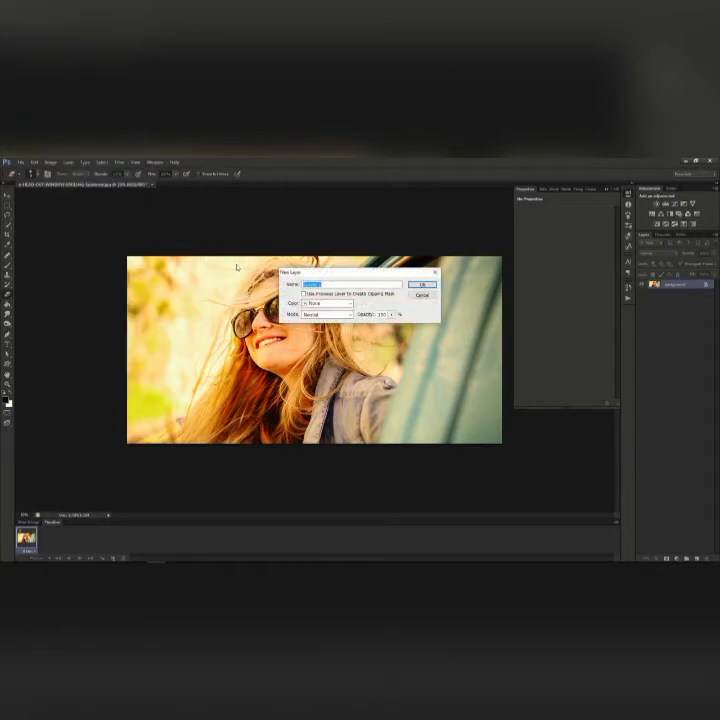
pyautogui.write('Lomography Effect')
pyautogui.press('Return')
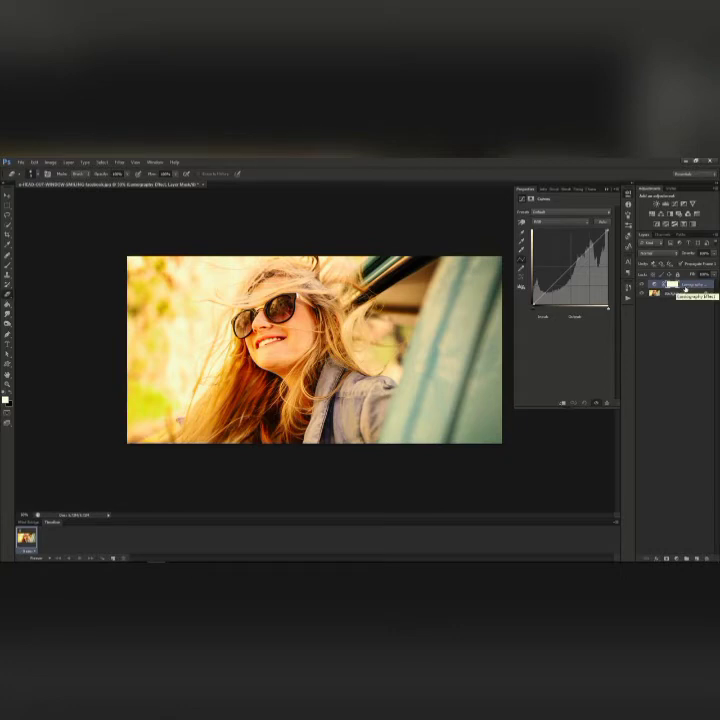
pyautogui.doubleClick(688, 285)
pyautogui.press('Return')
# Shape a gentle S-curve on the RGB channel of the Curves adjustment, and adjust the Red channel's curve too.
pyautogui.moveTo(545, 292); pyautogui.dragTo(546, 295)
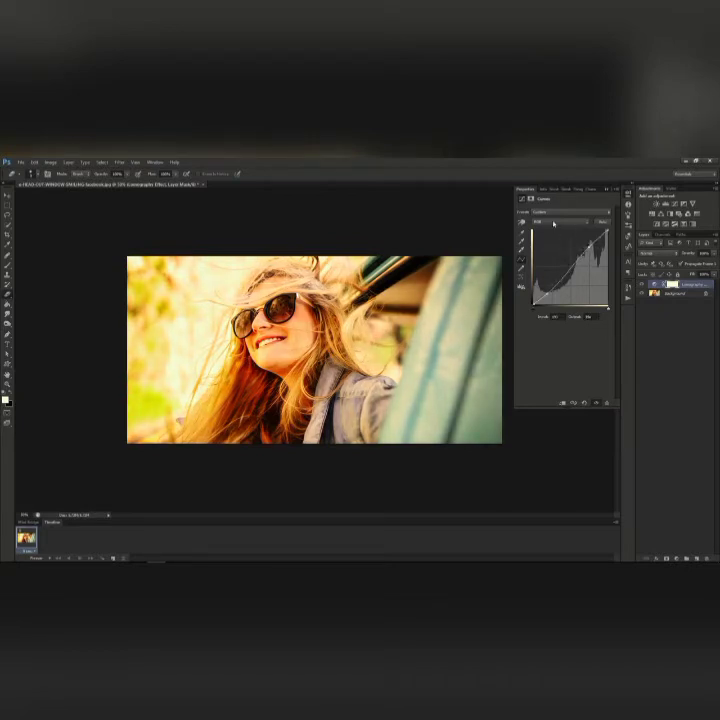
pyautogui.click(553, 223)
pyautogui.click(555, 238)
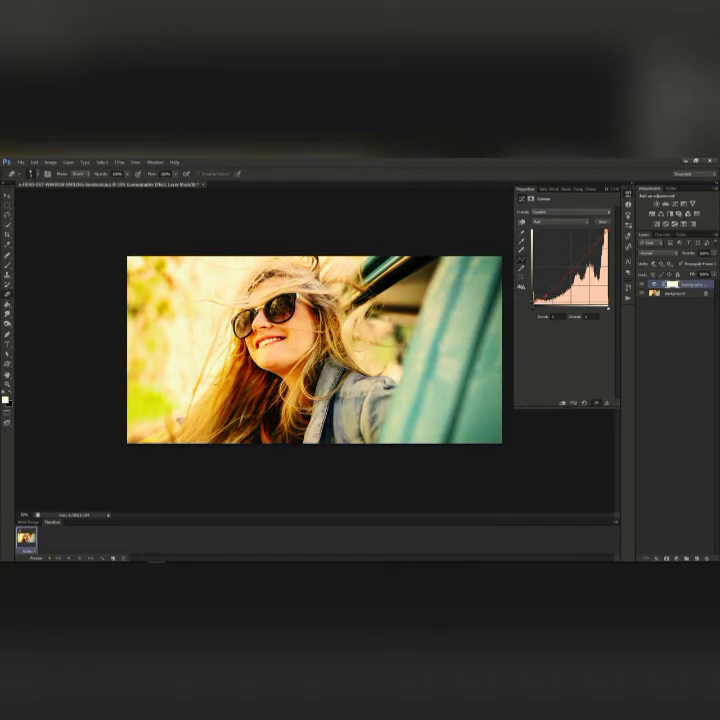
# Finish the low end of the Red channel's curve, and shape the Green channel's curve with points in the shadows and highlights.
pyautogui.moveTo(533, 304); pyautogui.dragTo(533, 301)
pyautogui.click(556, 221)
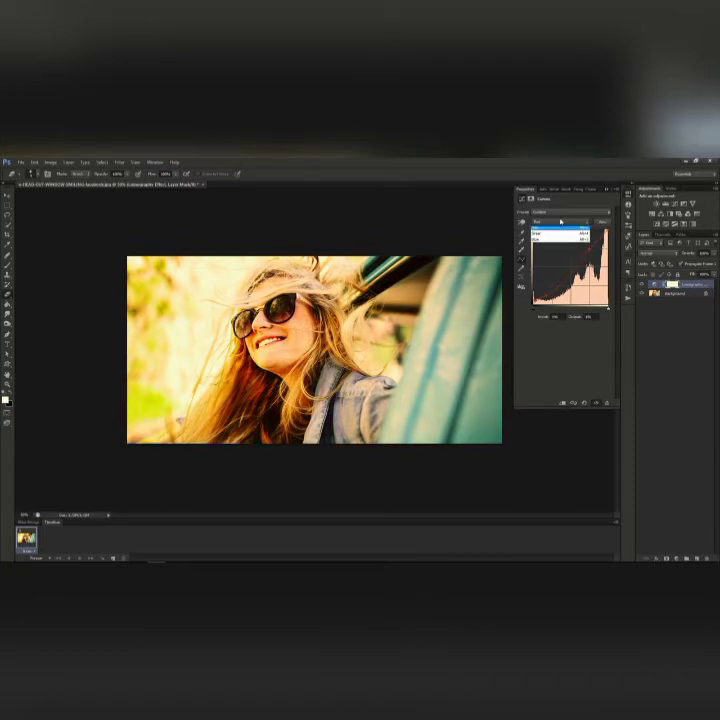
pyautogui.click(548, 243)
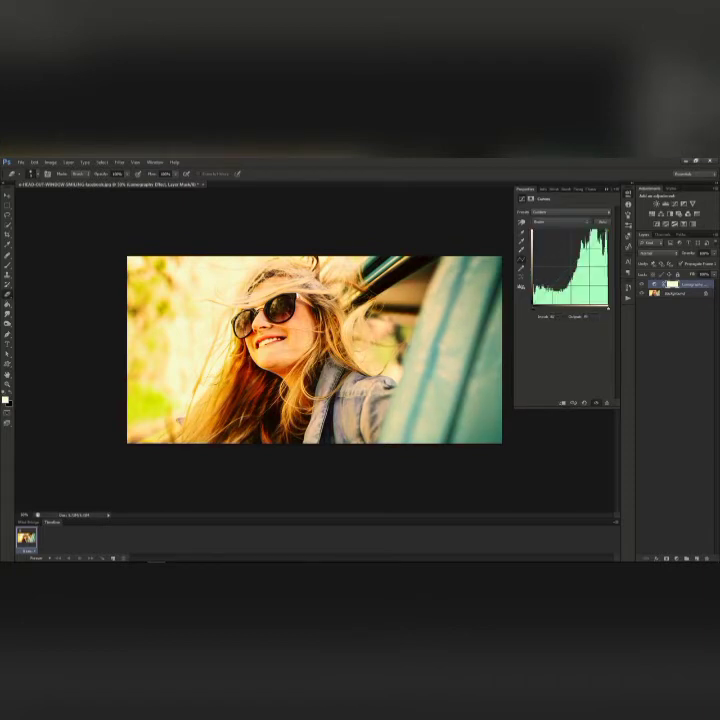
pyautogui.moveTo(588, 249); pyautogui.dragTo(587, 244)
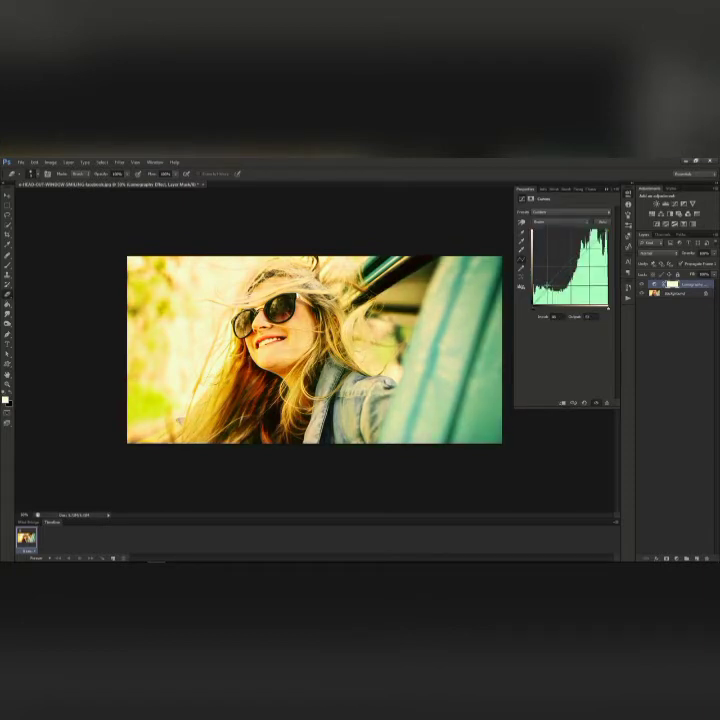
pyautogui.click(548, 287)
pyautogui.click(589, 247)
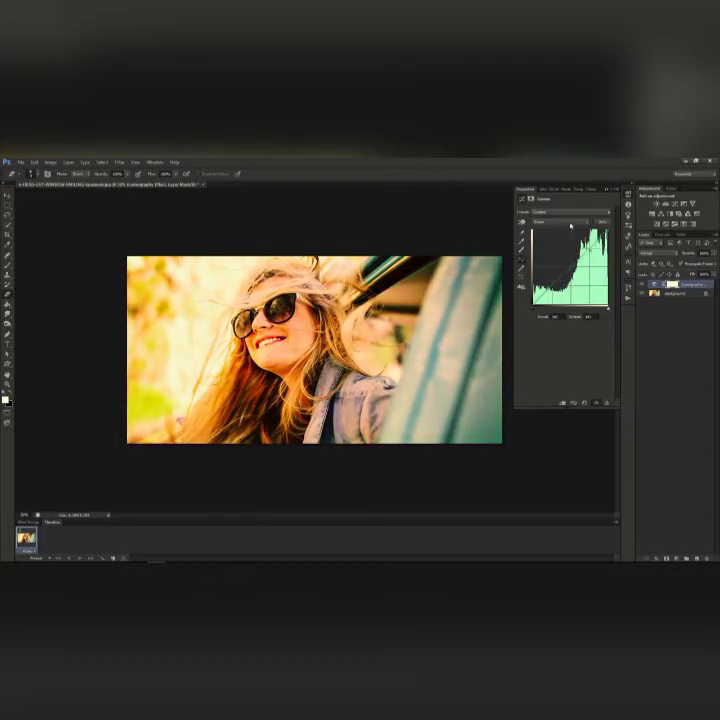
# Shape a gentle inverted S-curve on the Blue channel by raising the shadows and lowering the highlights.
pyautogui.click(548, 221)
pyautogui.click(554, 247)
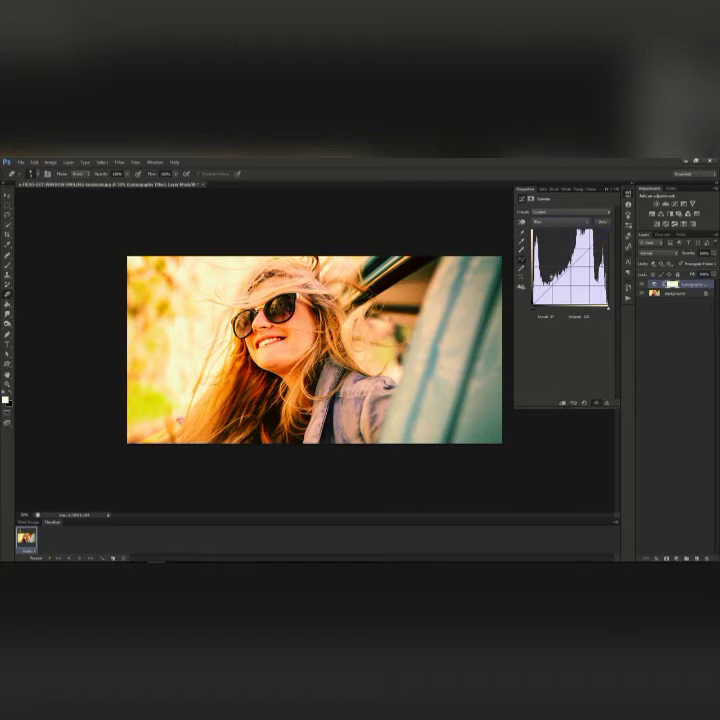
pyautogui.click(546, 294)
pyautogui.moveTo(547, 293); pyautogui.dragTo(546, 289)
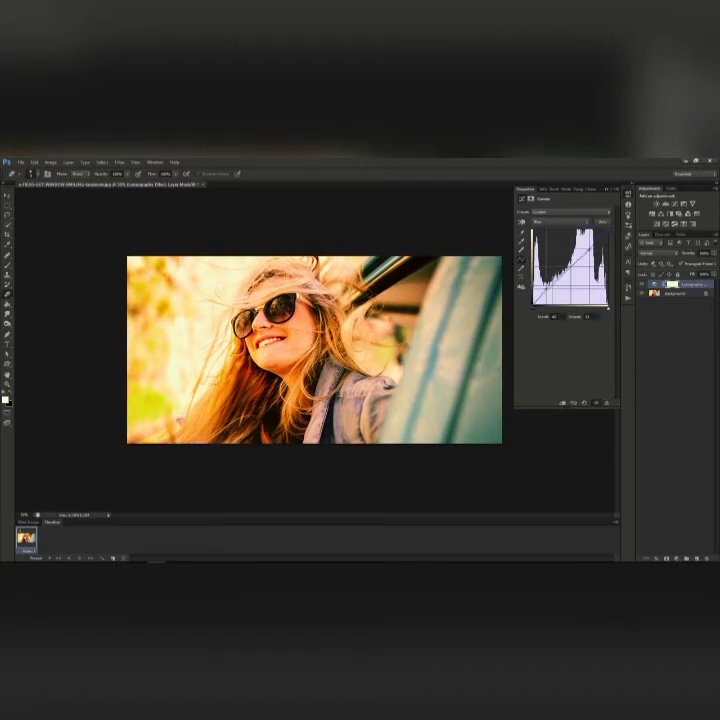
pyautogui.moveTo(590, 248); pyautogui.dragTo(591, 254)
# Return to the composite RGB curve and raise its black point slightly for faded shadows.
pyautogui.click(565, 212)
pyautogui.click(546, 213)
pyautogui.click(546, 222)
pyautogui.click(546, 229)
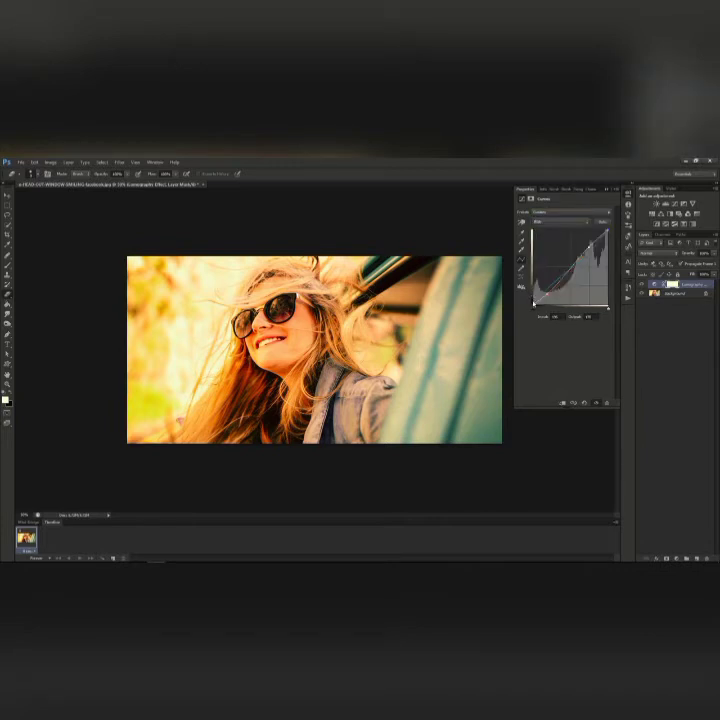
pyautogui.moveTo(533, 305); pyautogui.dragTo(533, 300)
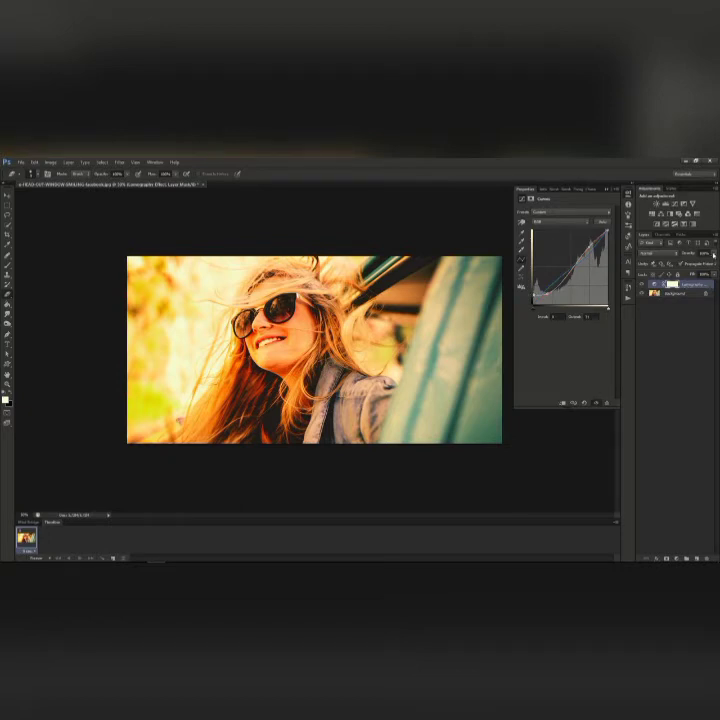
# Reduce the opacity of the Lomography Effect curves layer to soften the look.
pyautogui.click(714, 254)
pyautogui.click(699, 264)
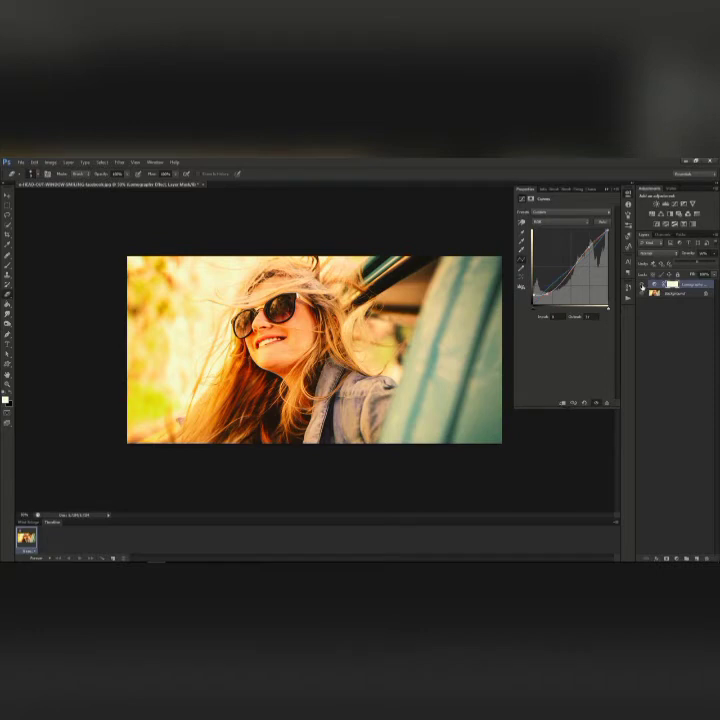
pyautogui.click(705, 253)
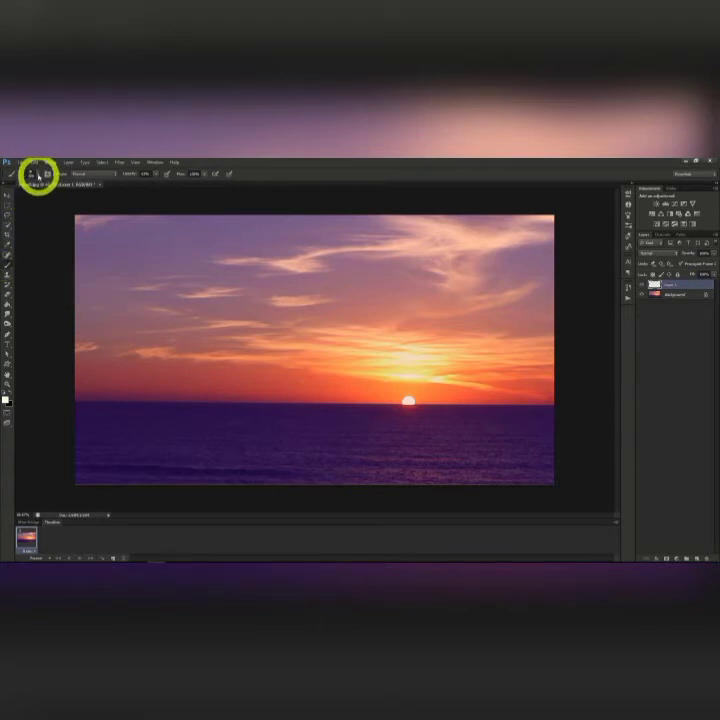
# In the sunset image, paint one soft white brush dab on Layer 1 over the horizon, left of the sun.
pyautogui.click(37, 176)
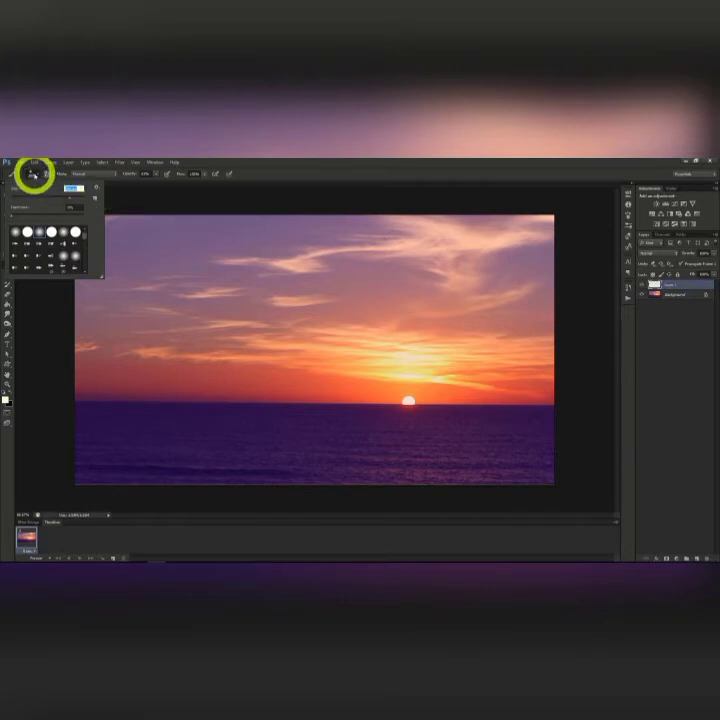
pyautogui.click(35, 173)
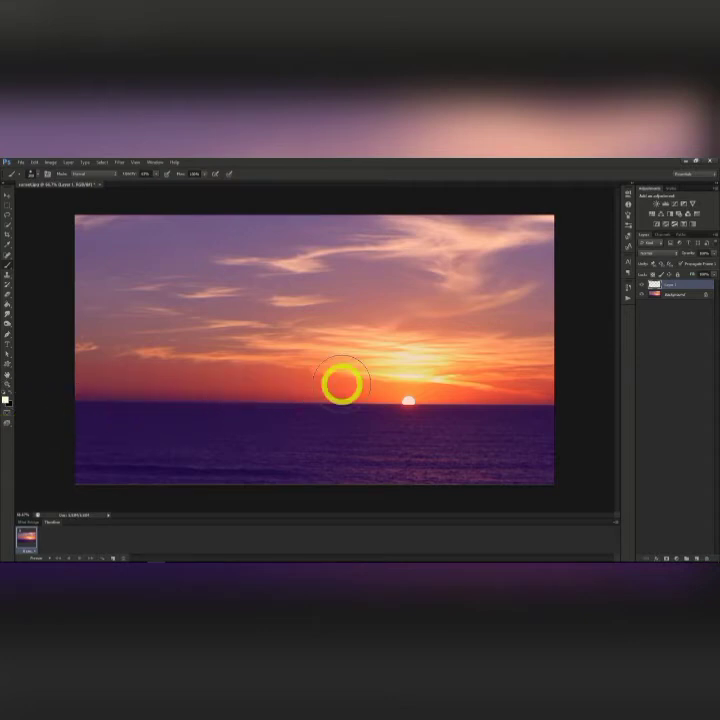
pyautogui.click(333, 386)
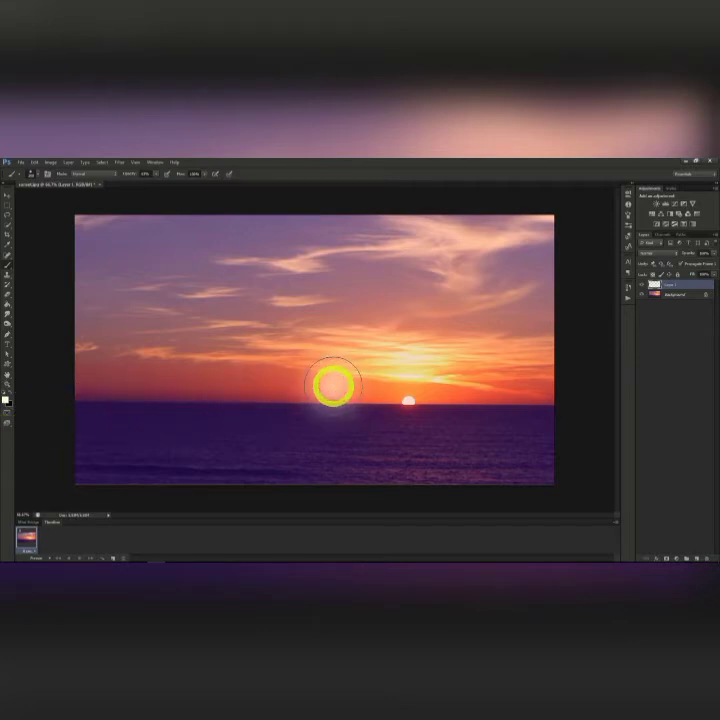
# Apply Add Noise to the glow on Layer 1 with amount 2.5%, Uniform distribution and Monochromatic enabled.
pyautogui.scroll(4, 376, 412)
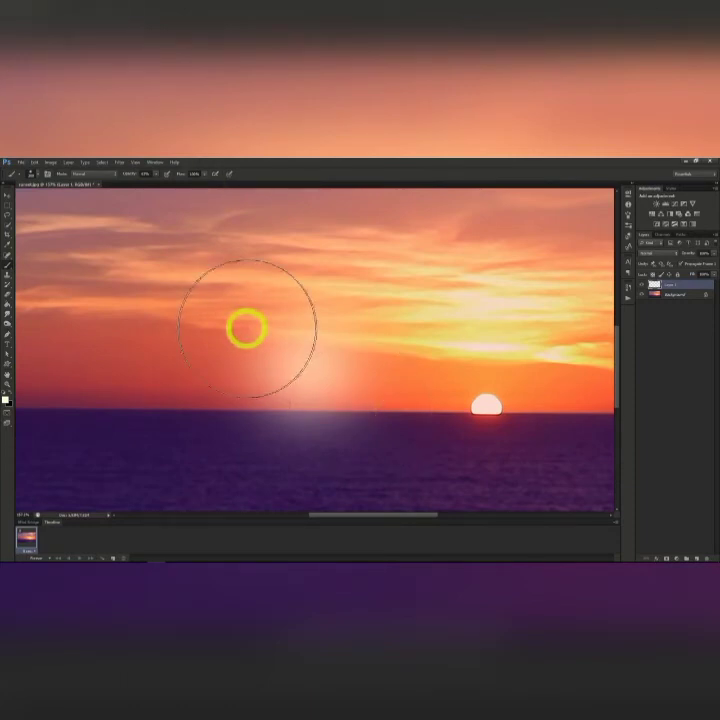
pyautogui.click(119, 161)
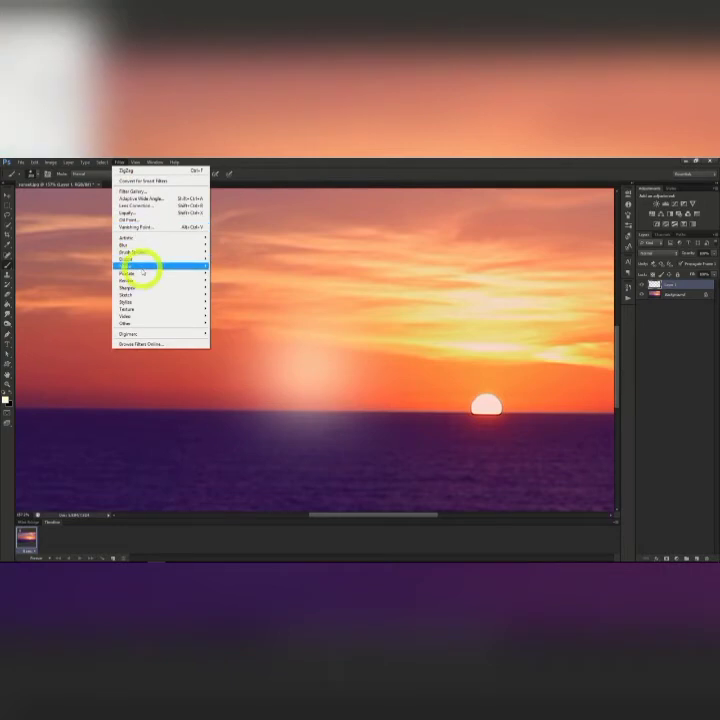
pyautogui.moveTo(193, 268)
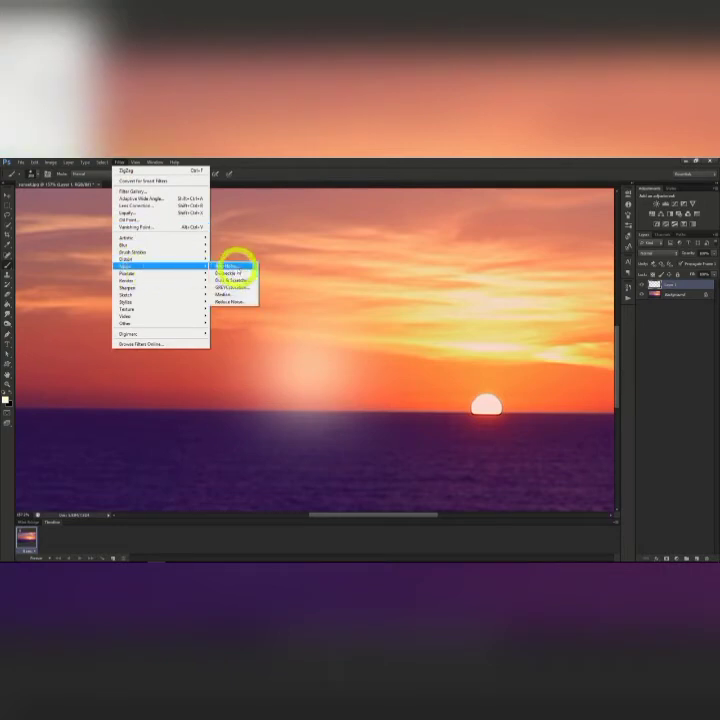
pyautogui.click(233, 266)
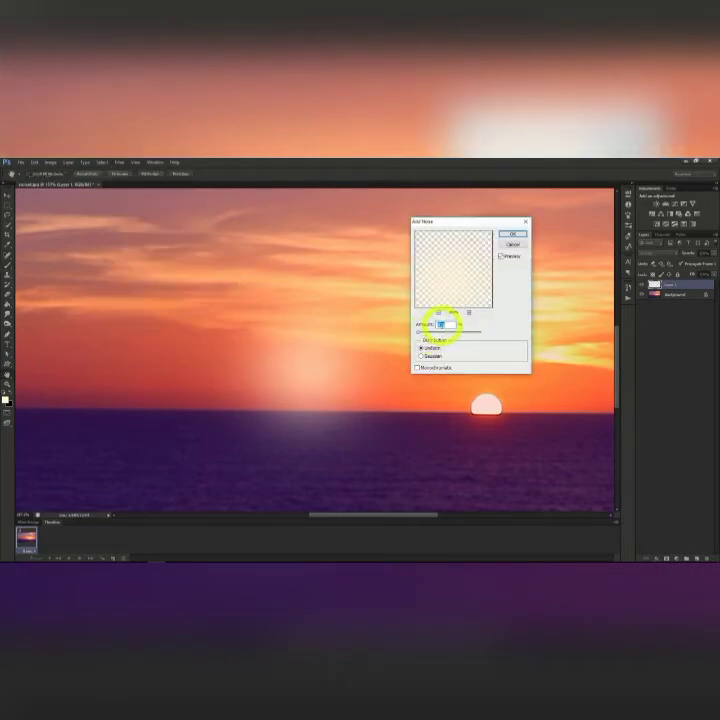
pyautogui.write('2.5')
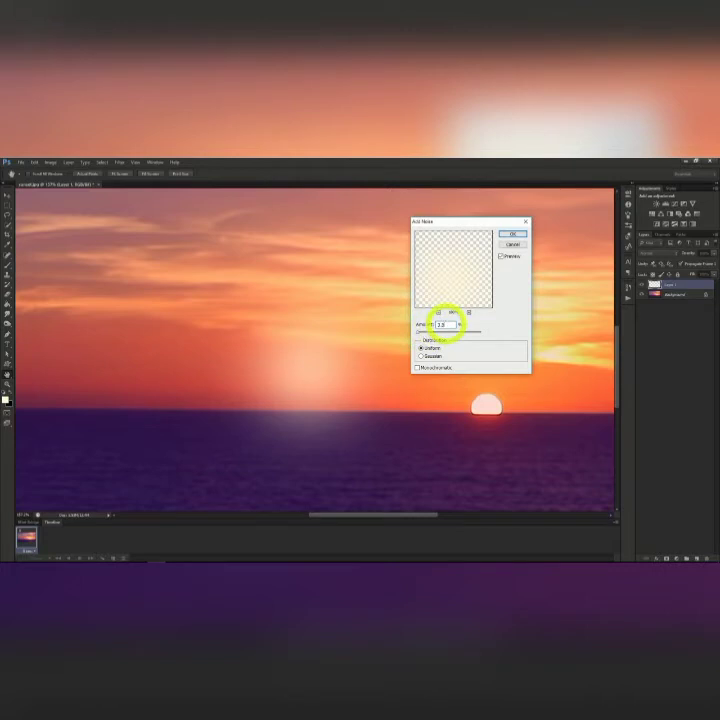
pyautogui.click(417, 367)
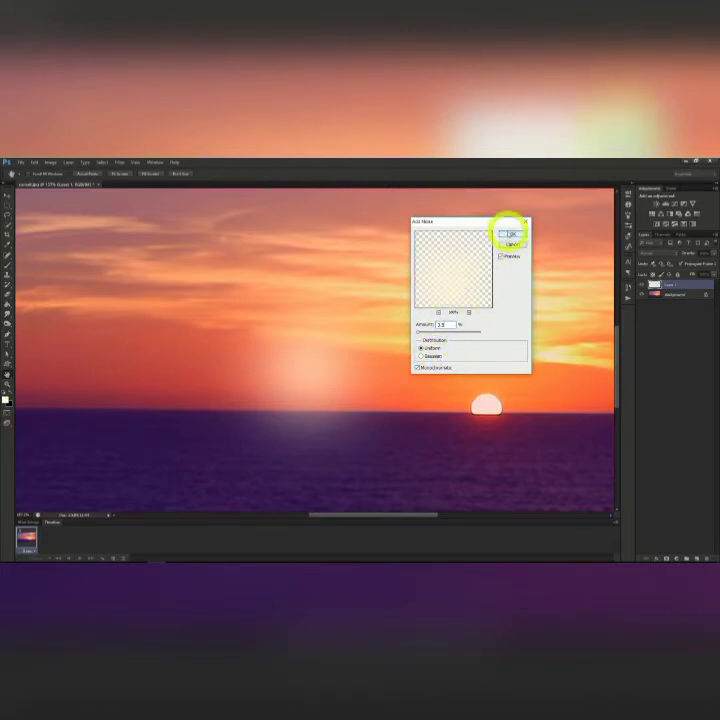
pyautogui.click(509, 234)
pyautogui.press('b')
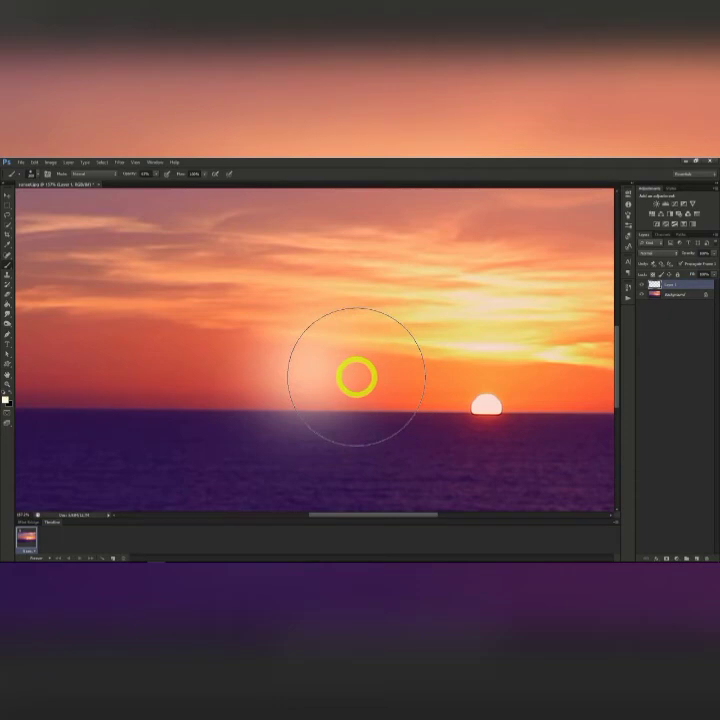
# Duplicate Layer 1 as a layer named White, and rename the original layer Orange.
pyautogui.rightClick(675, 286)
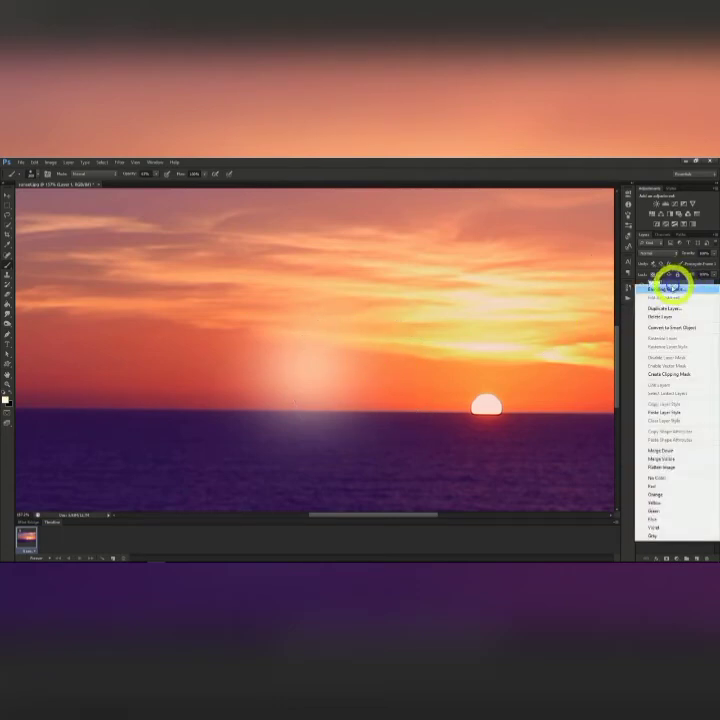
pyautogui.click(676, 308)
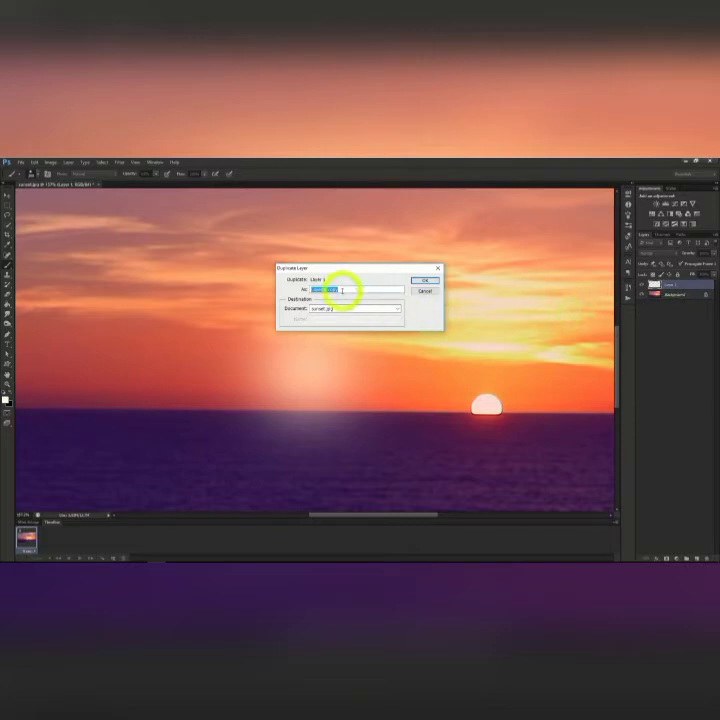
pyautogui.write('White')
pyautogui.press('Return')
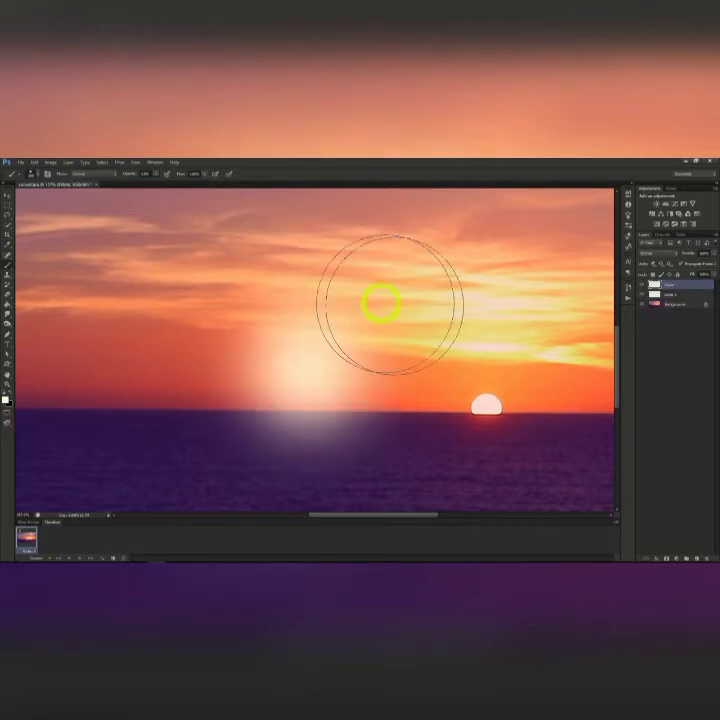
pyautogui.rightClick(669, 293)
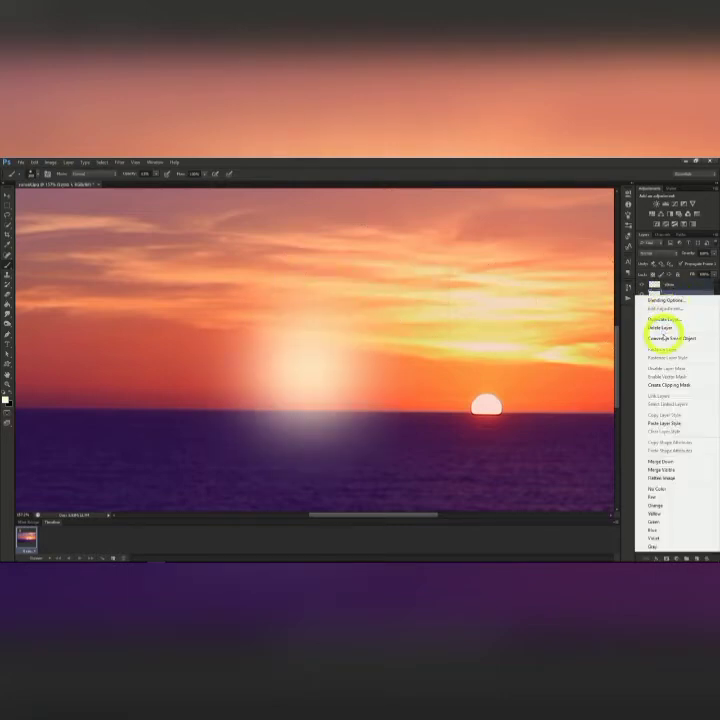
pyautogui.click(662, 334)
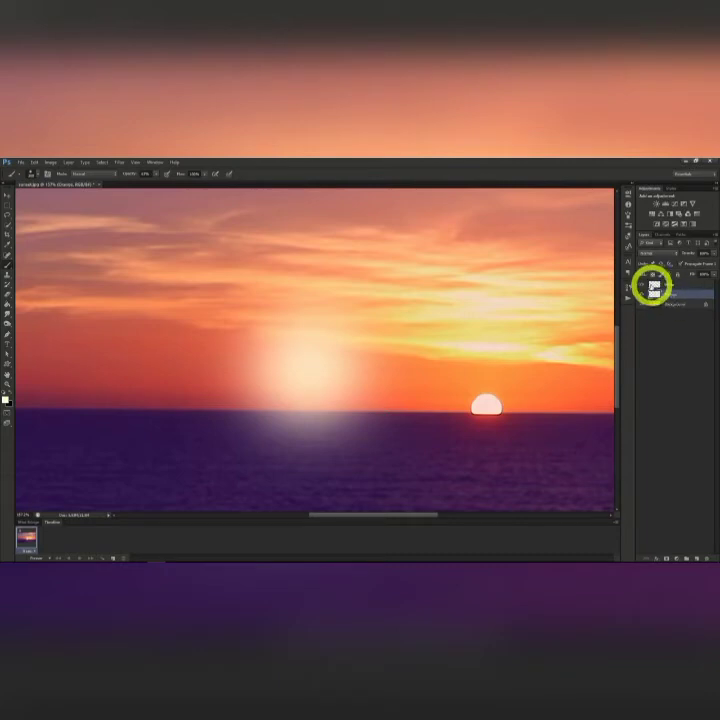
# Hide the White layer and colorize the Orange layer with Hue/Saturation, using a hue of about 45, saturation 97 and lightness -18.
pyautogui.click(641, 285)
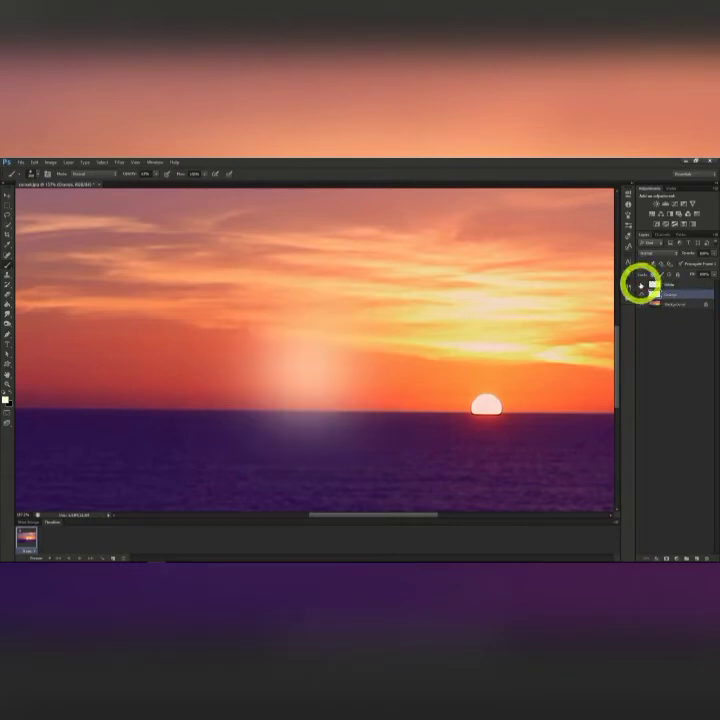
pyautogui.click(52, 163)
pyautogui.moveTo(66, 180)
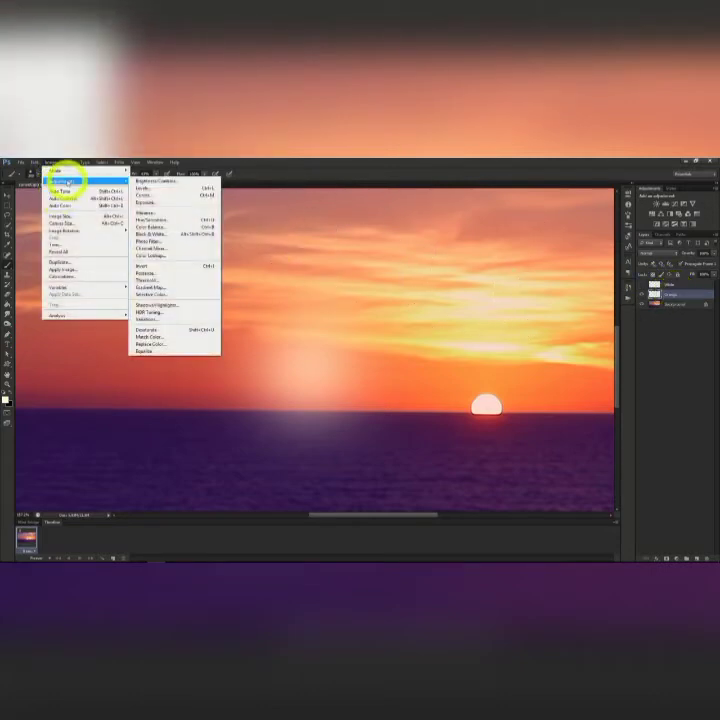
pyautogui.click(156, 219)
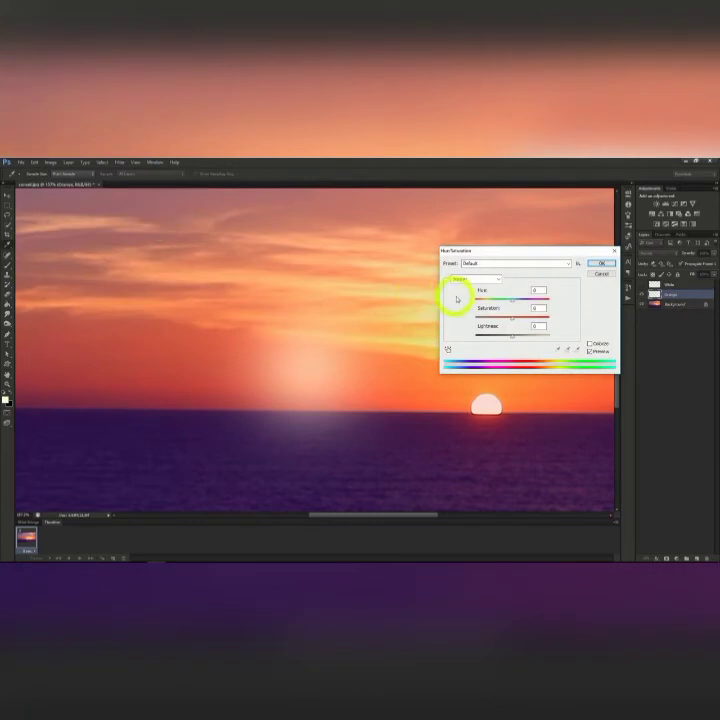
pyautogui.click(589, 344)
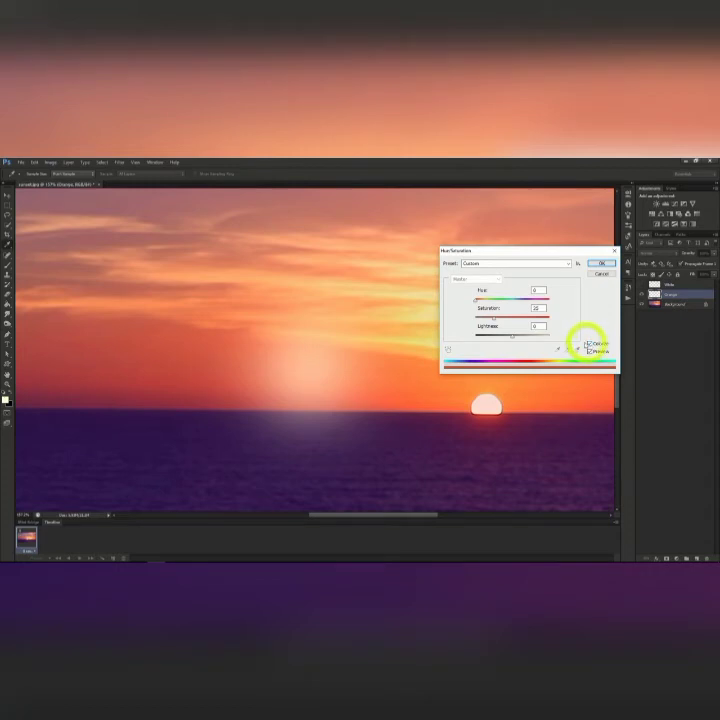
pyautogui.moveTo(476, 300); pyautogui.dragTo(570, 325)
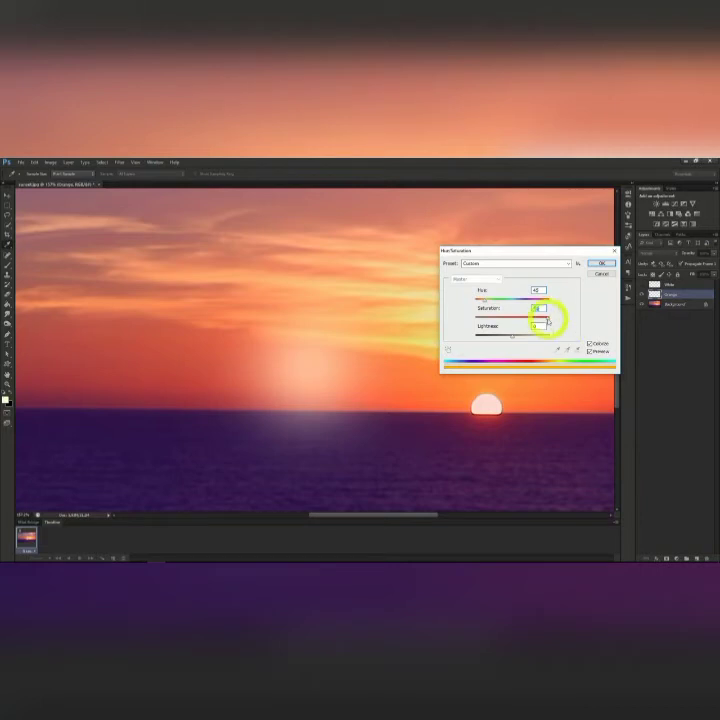
pyautogui.moveTo(513, 339); pyautogui.dragTo(505, 338)
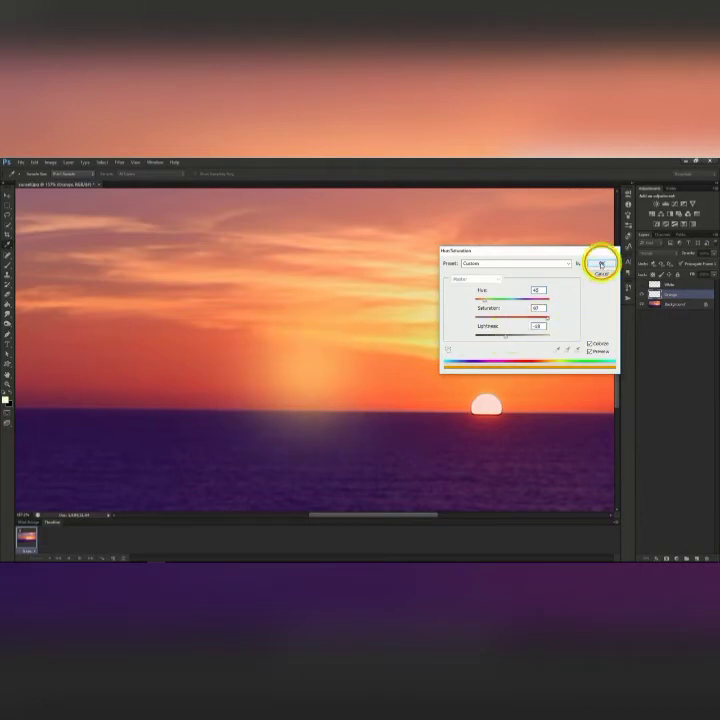
pyautogui.click(601, 263)
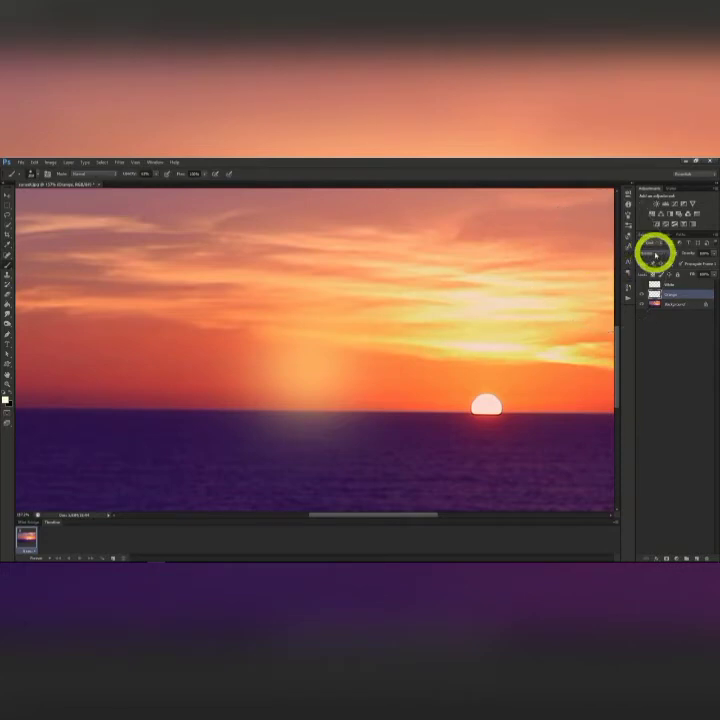
# Set the Orange layer's blend mode to Screen, and show the White layer with blend mode Linear Dodge (Add).
pyautogui.click(652, 252)
pyautogui.click(646, 320)
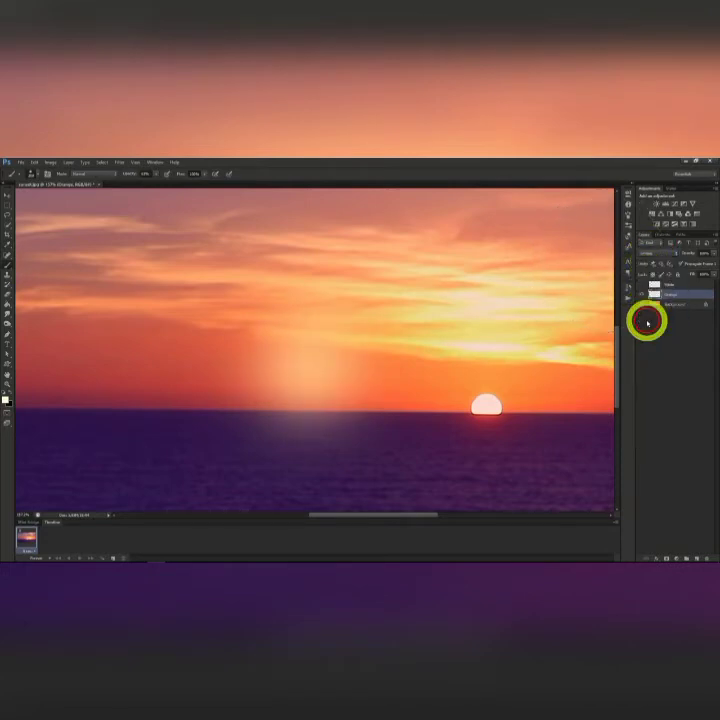
pyautogui.click(655, 255)
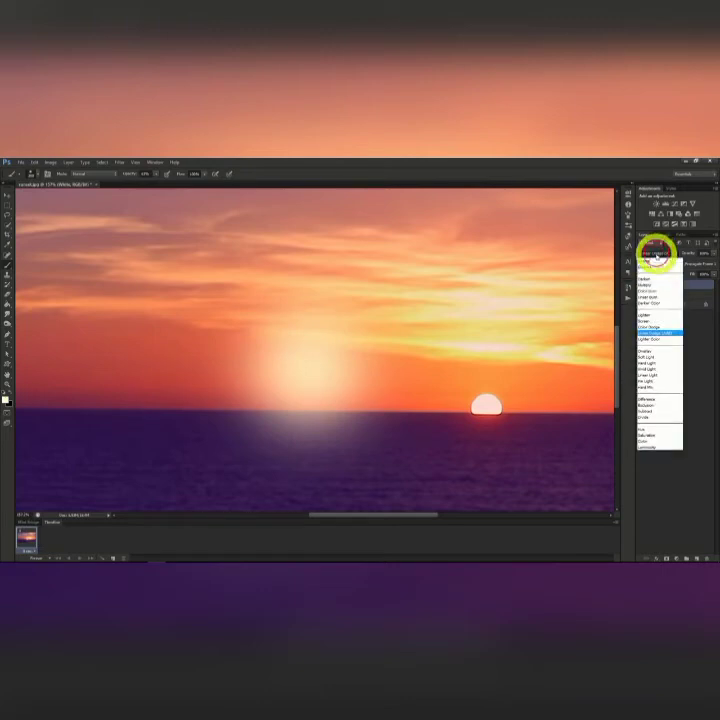
pyautogui.click(651, 329)
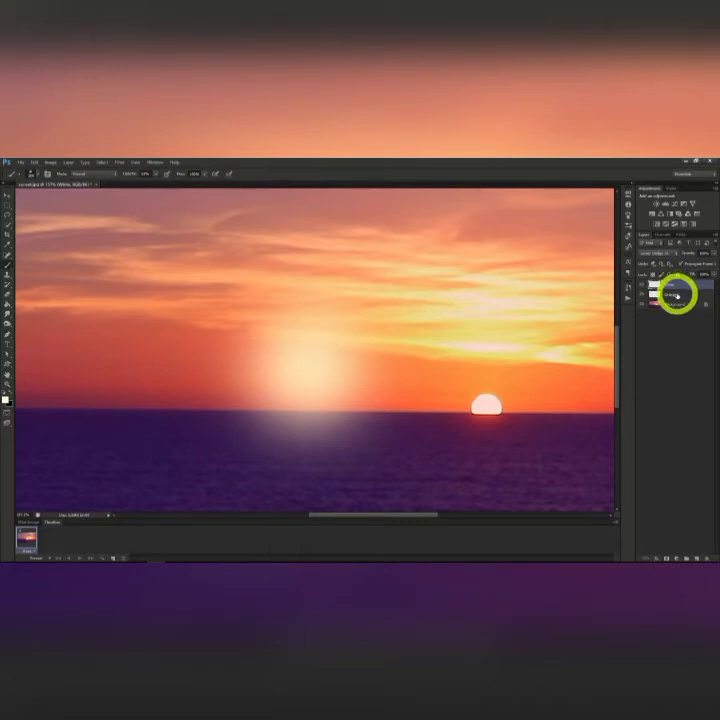
# Scale the Orange layer's glow up to about 114% with Free Transform and apply the transformation.
pyautogui.click(677, 296)
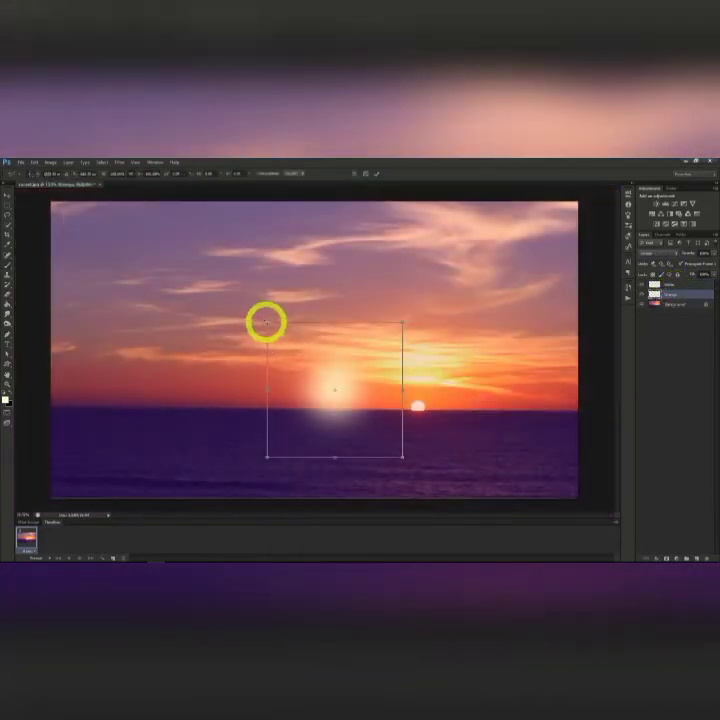
pyautogui.moveTo(266, 322); pyautogui.dragTo(241, 305)
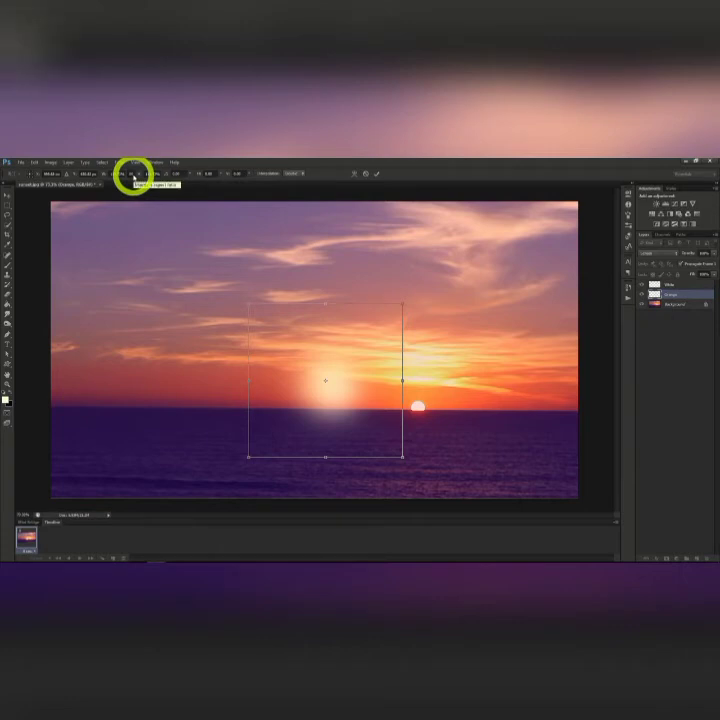
pyautogui.click(6, 199)
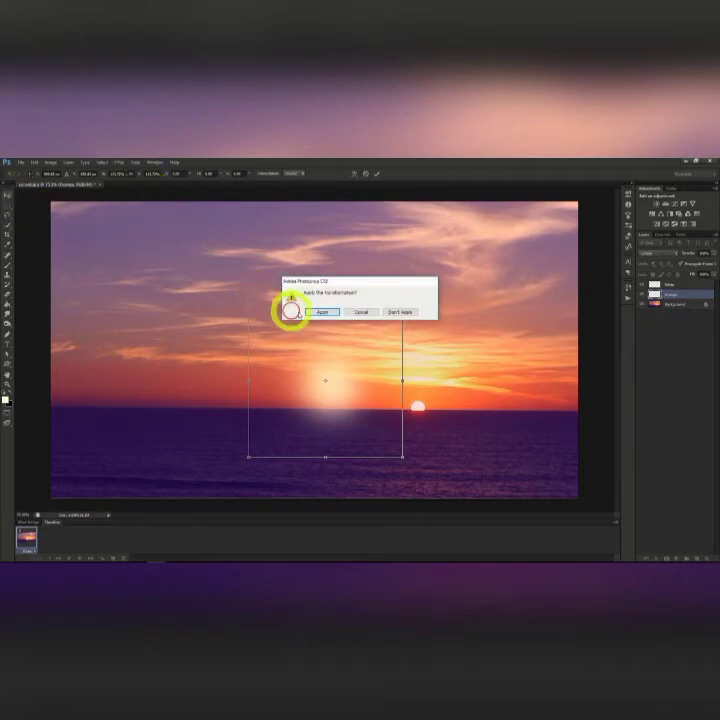
pyautogui.click(318, 313)
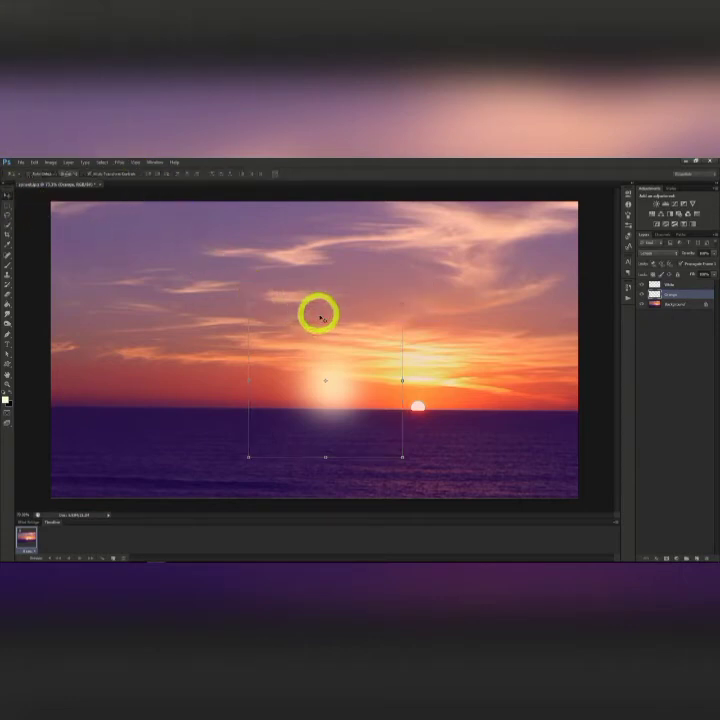
# Move the White and Orange glow layers together onto the setting sun at the horizon and enlarge them.
pyautogui.click(676, 285)
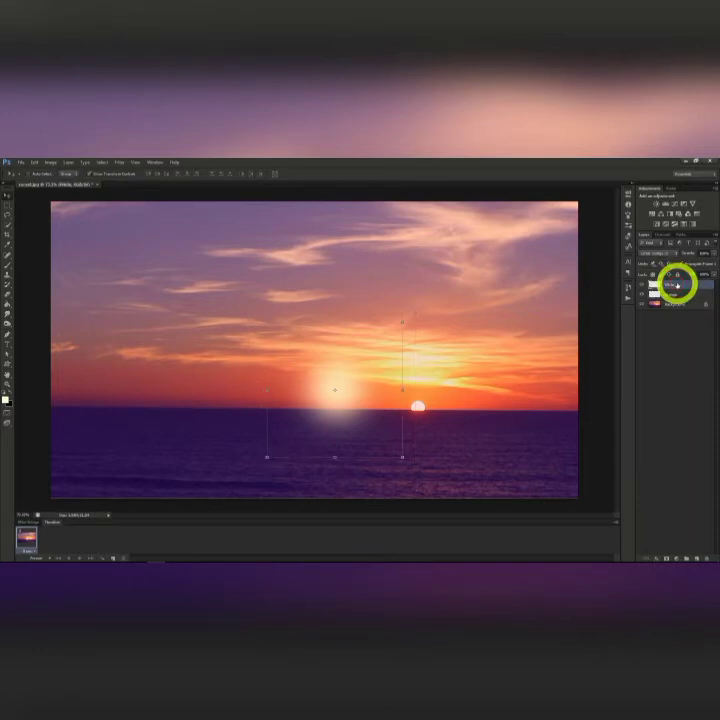
pyautogui.keyDown('shift'); pyautogui.click(676, 296); pyautogui.keyUp('shift')
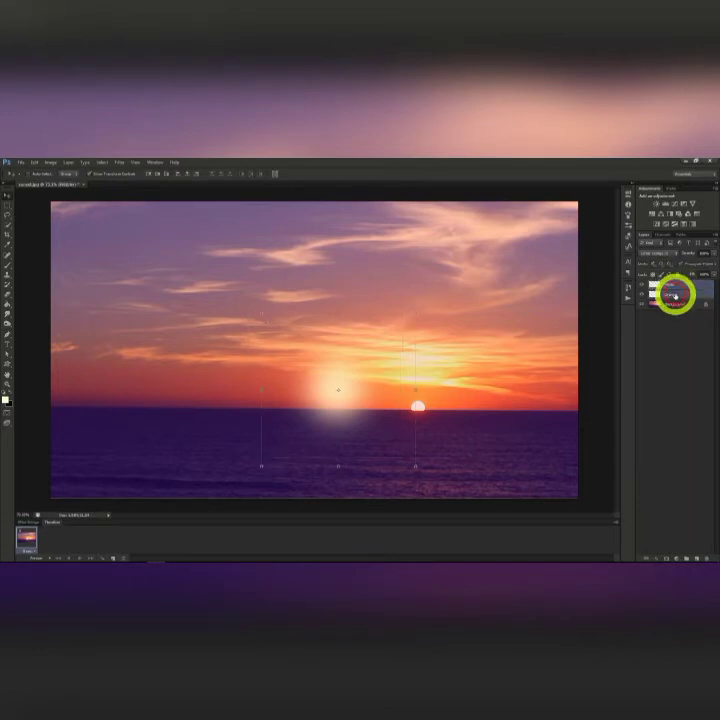
pyautogui.moveTo(354, 391); pyautogui.dragTo(436, 403)
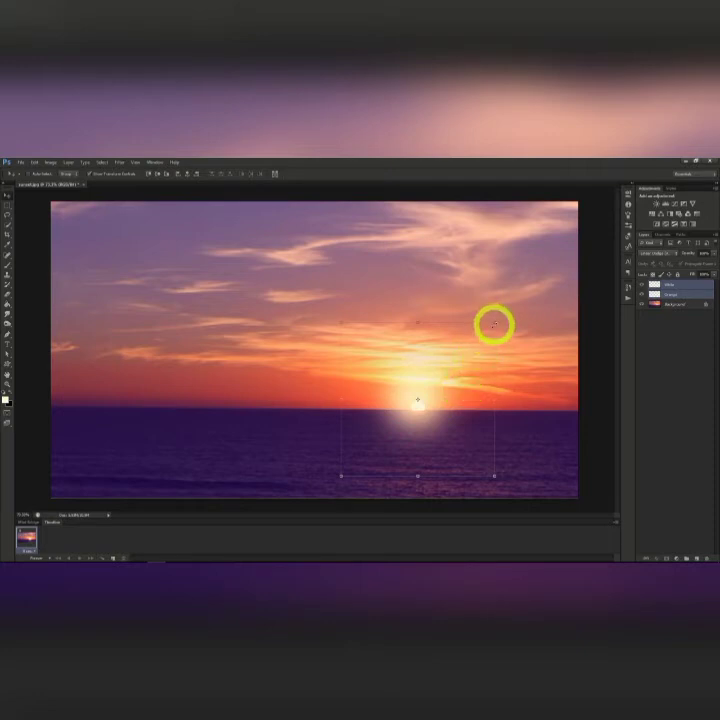
pyautogui.moveTo(434, 376); pyautogui.dragTo(437, 377)
pyautogui.click(668, 286)
pyautogui.click(669, 296)
pyautogui.click(668, 285)
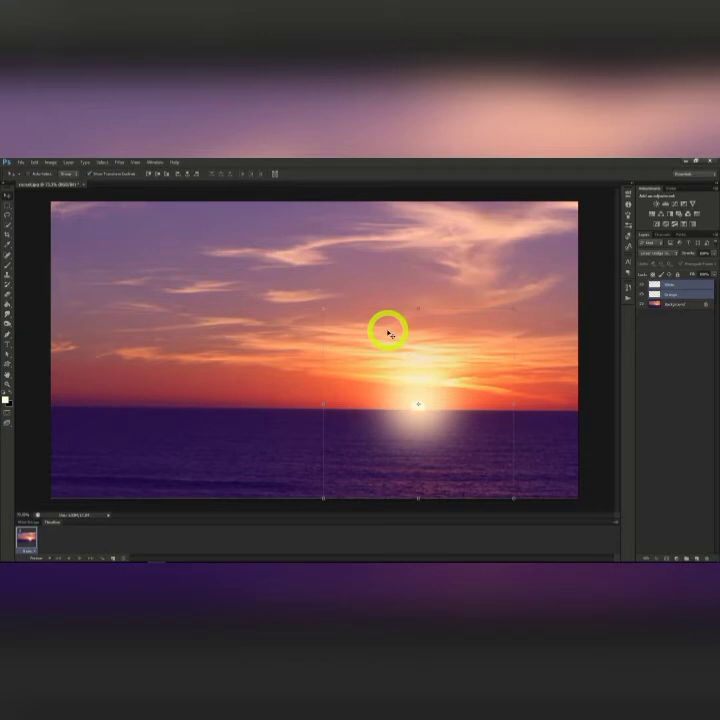
# Lower the Orange layer's opacity slightly and reduce the White layer's fill to soften the glow.
pyautogui.click(675, 294)
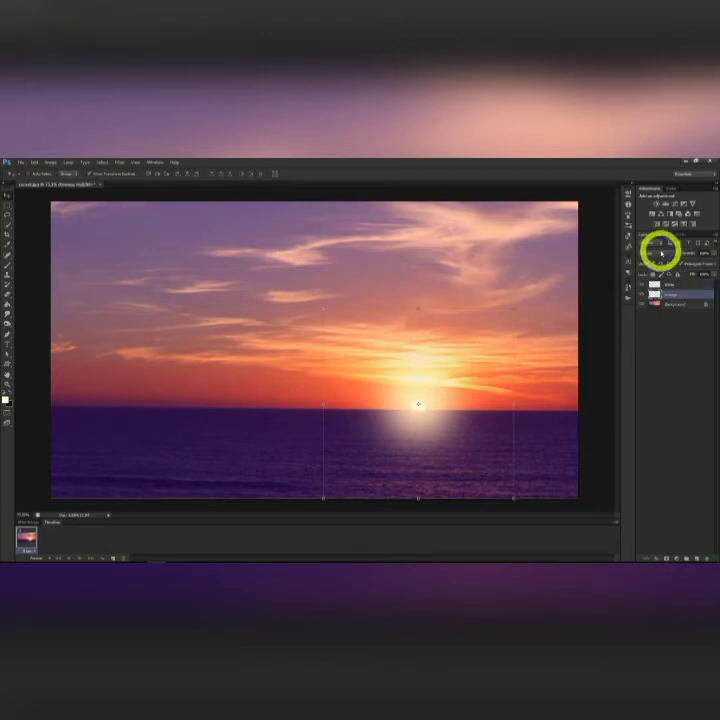
pyautogui.click(679, 285)
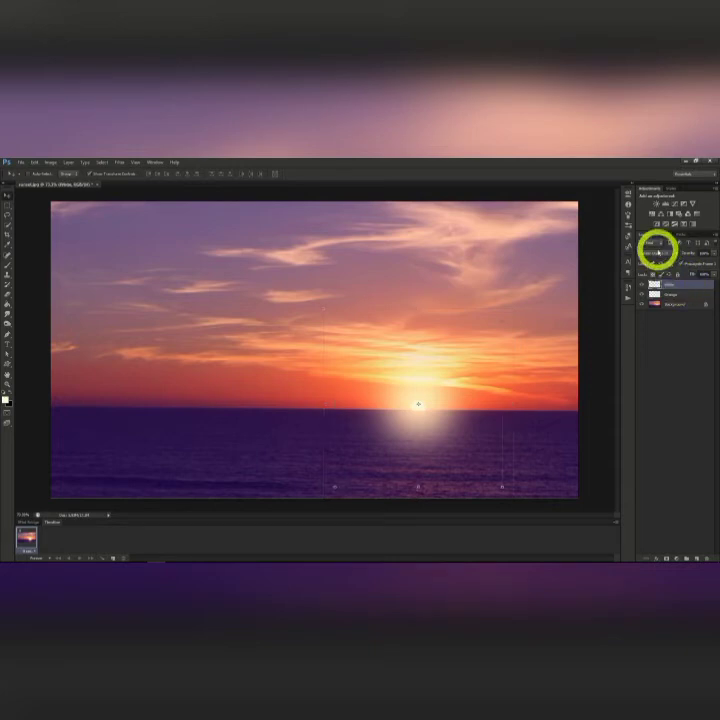
pyautogui.click(682, 296)
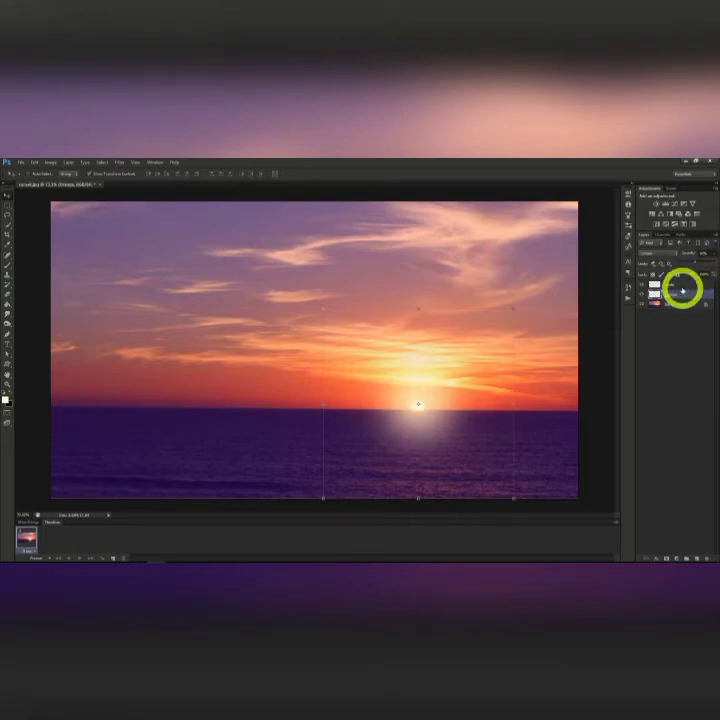
pyautogui.click(681, 286)
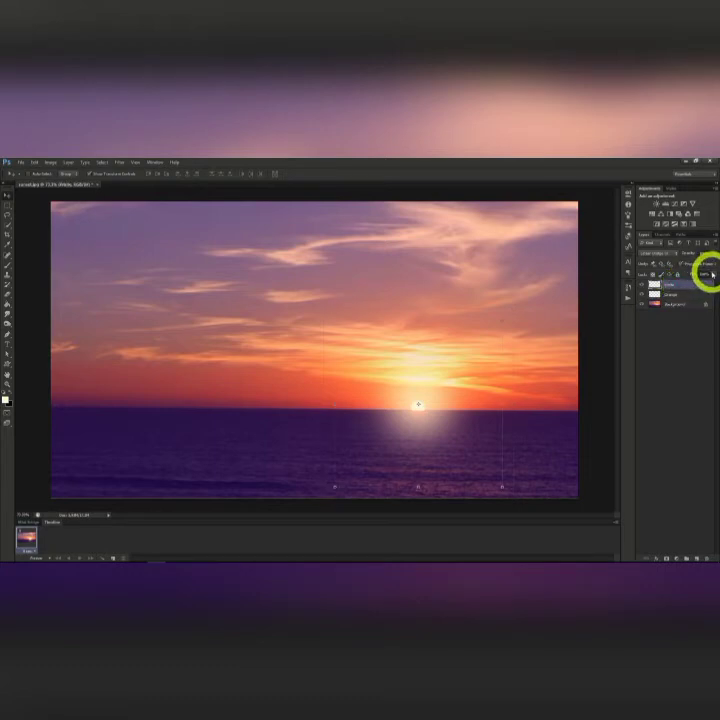
pyautogui.click(713, 274)
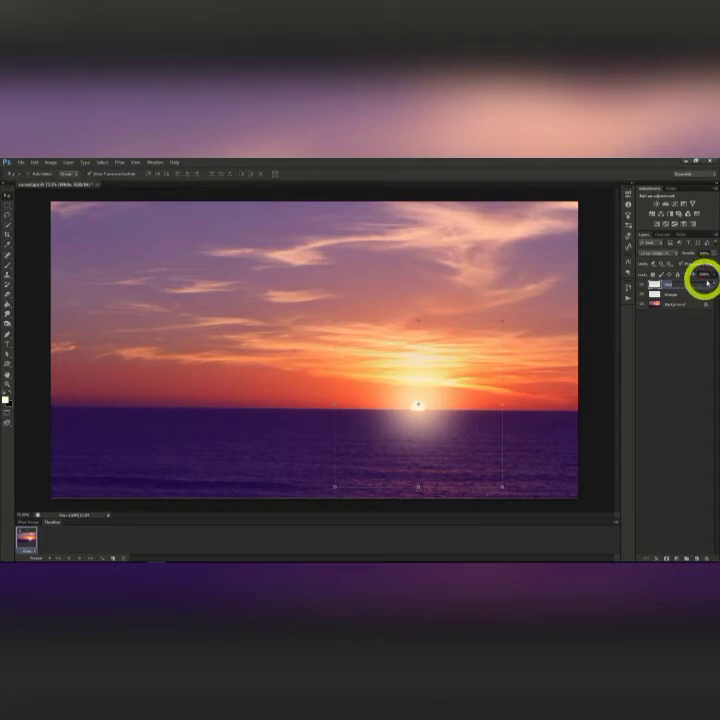
pyautogui.moveTo(714, 286); pyautogui.dragTo(693, 285)
pyautogui.click(684, 287)
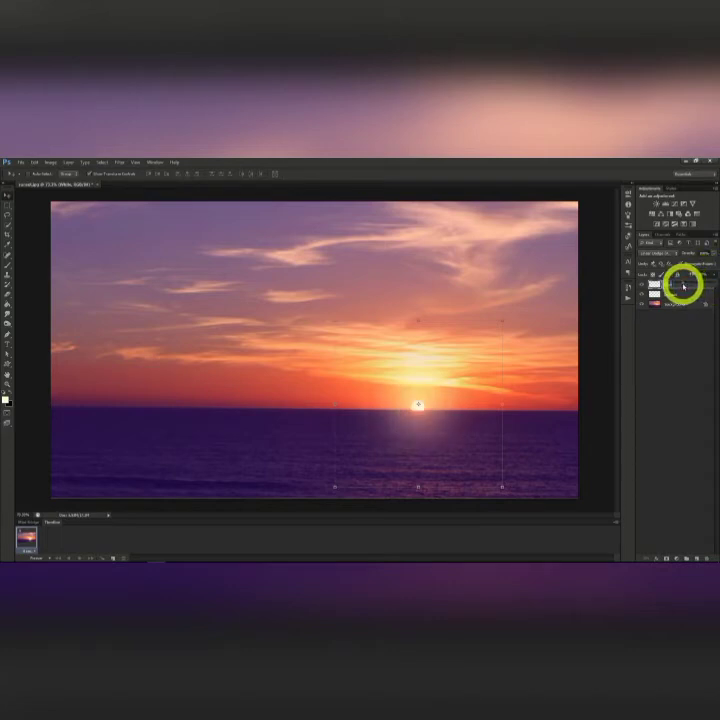
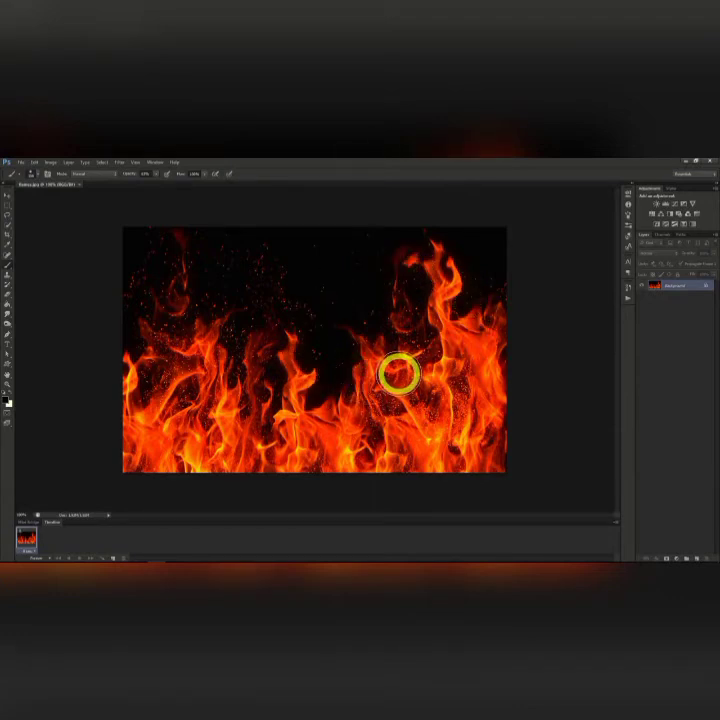
# Create a transparent document 1280 by 720 pixels at 72 pixels/inch, and fill its layer with black using Paint Bucket.
pyautogui.click(14, 163)
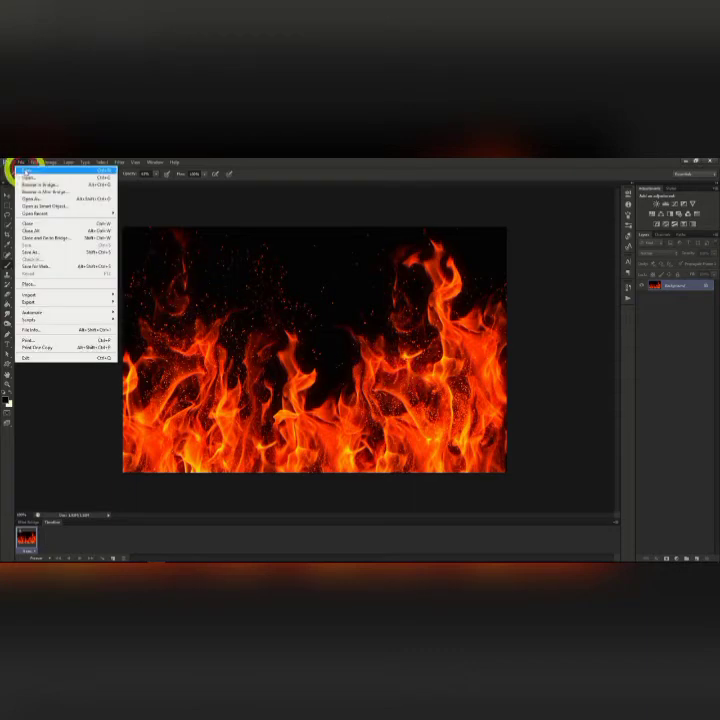
pyautogui.click(27, 170)
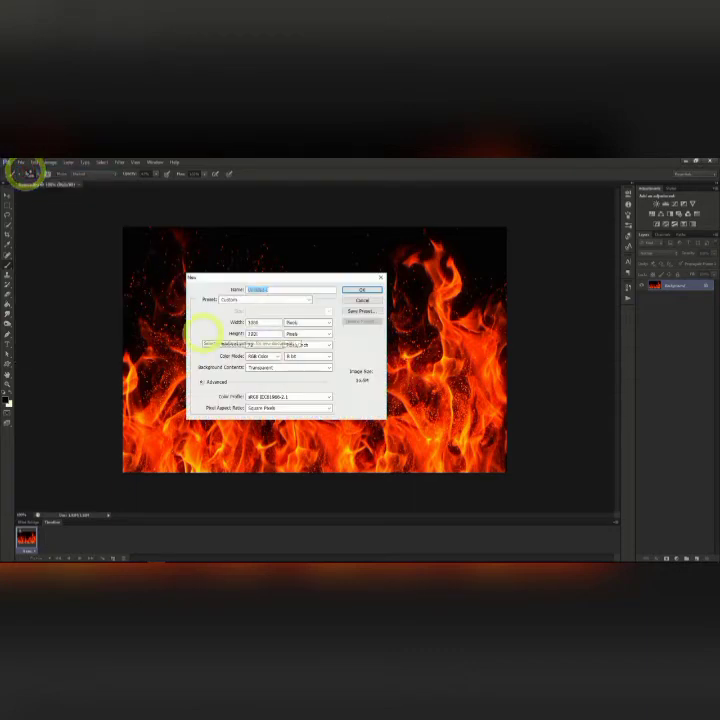
pyautogui.click(258, 322)
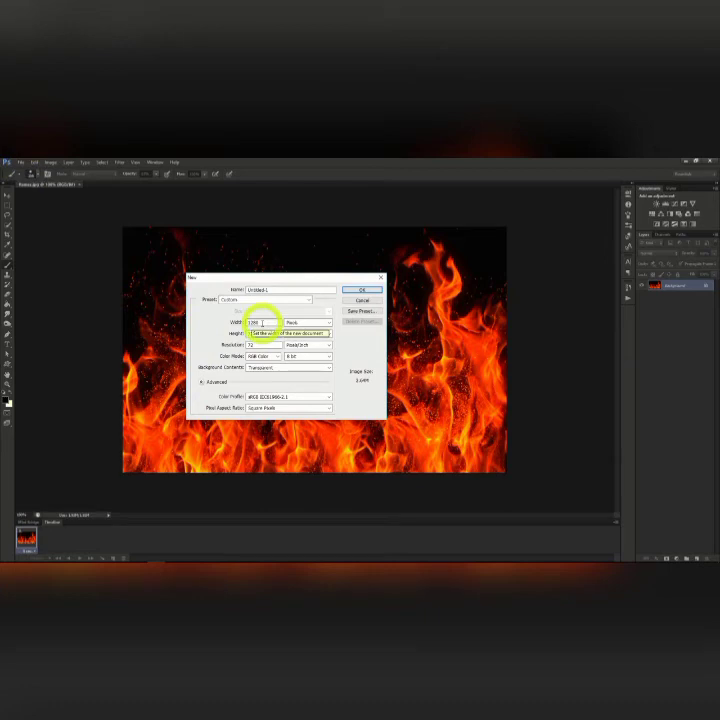
pyautogui.click(261, 333)
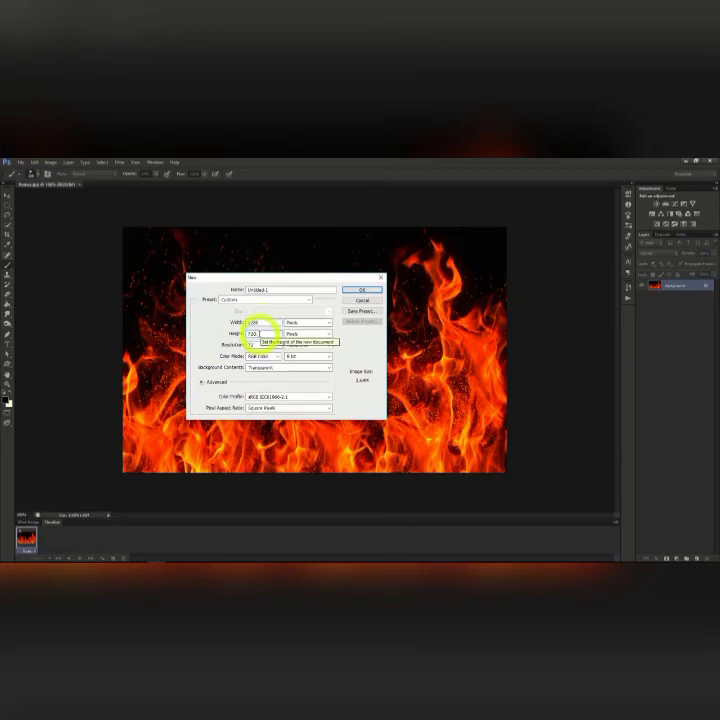
pyautogui.click(358, 290)
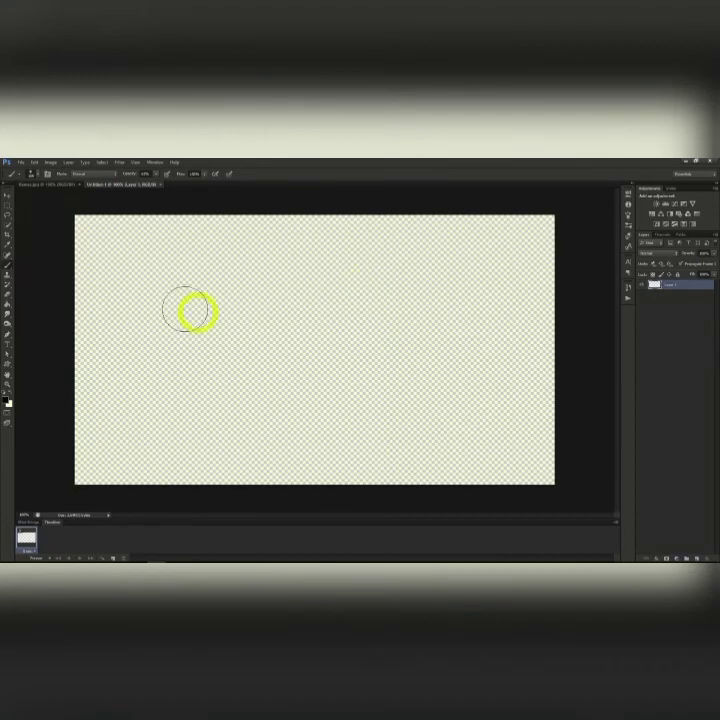
pyautogui.click(8, 310)
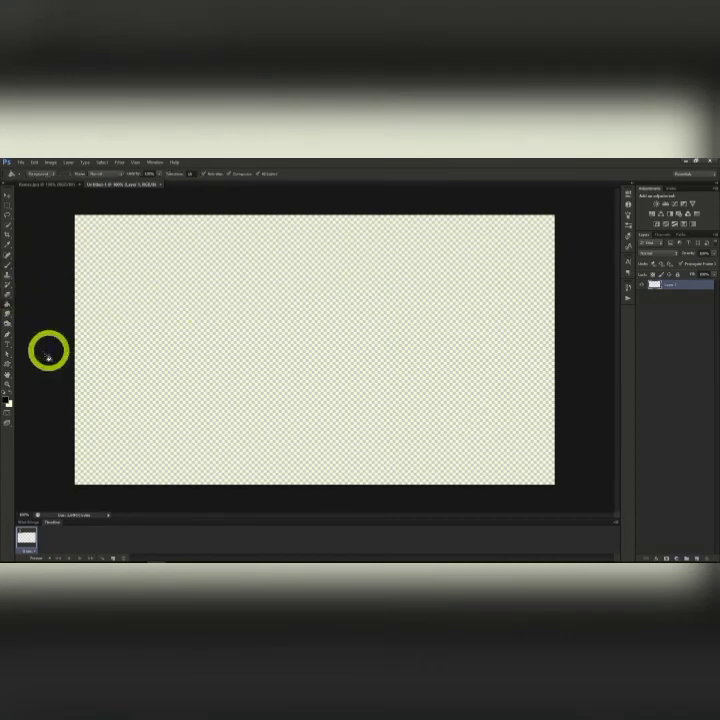
pyautogui.click(245, 341)
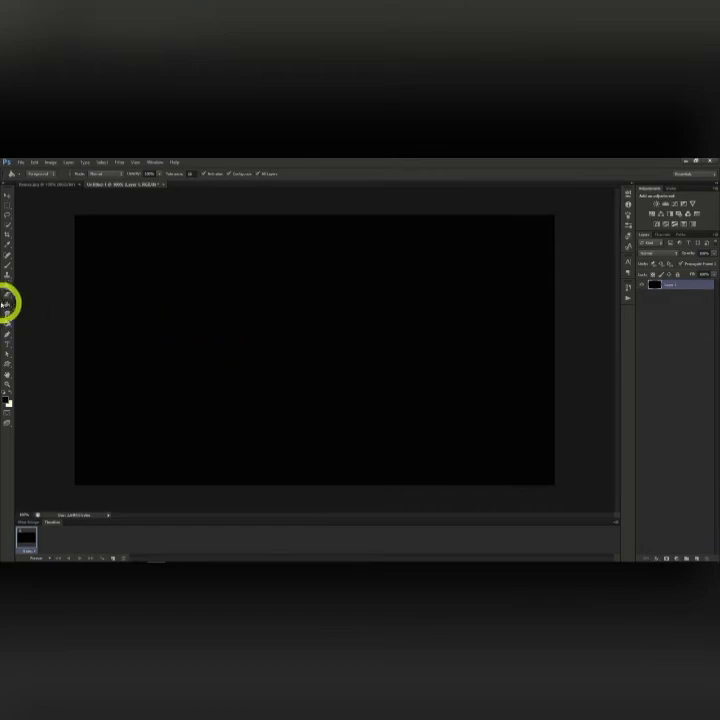
# Add the large cream text FIRE in a tall condensed font on the black canvas.
pyautogui.click(8, 343)
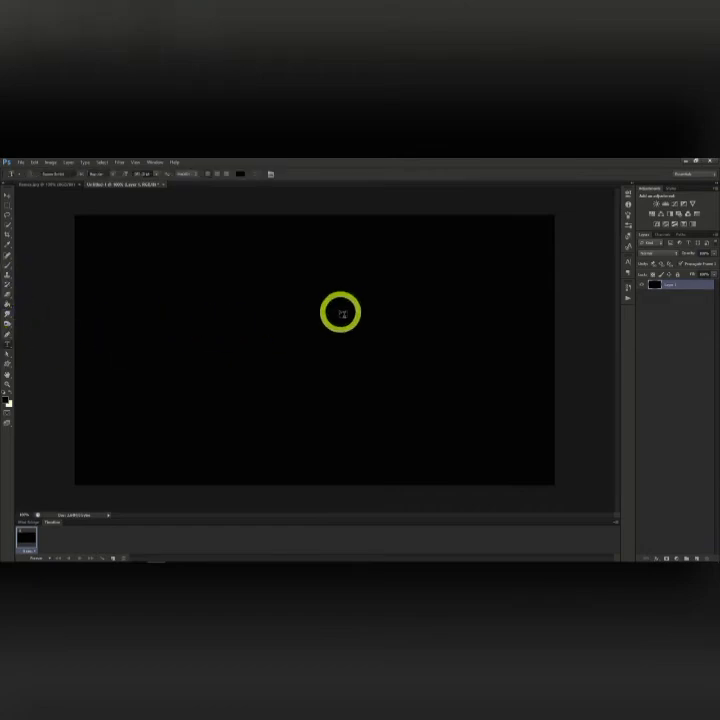
pyautogui.click(627, 262)
pyautogui.click(565, 267)
pyautogui.click(297, 352)
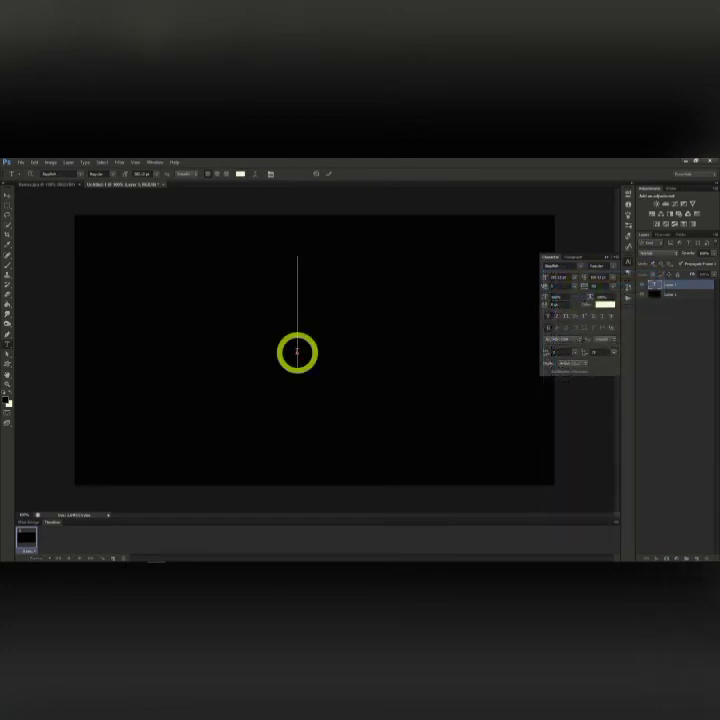
pyautogui.write('FIRE')
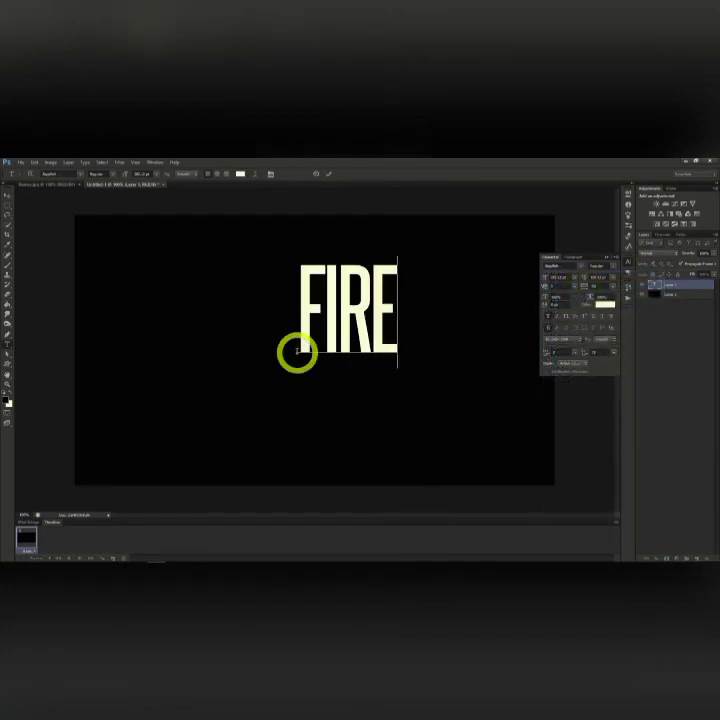
pyautogui.click(7, 197)
# Add an Outer Glow layer style to the FIRE text with the red color f70300.
pyautogui.rightClick(680, 286)
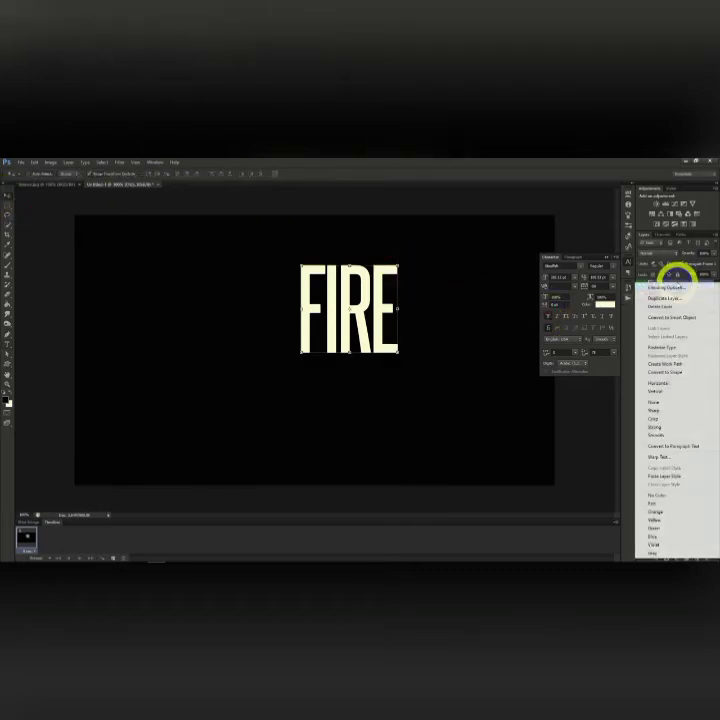
pyautogui.click(672, 287)
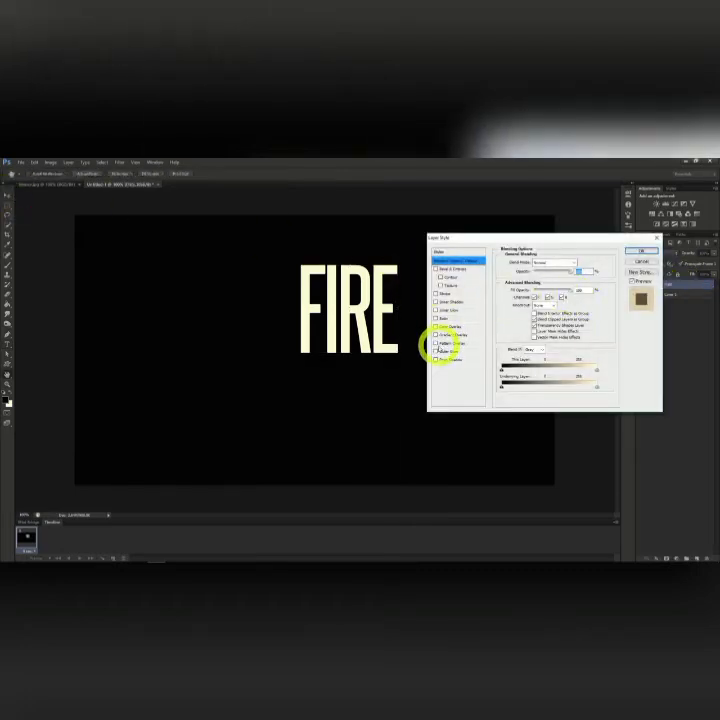
pyautogui.click(450, 351)
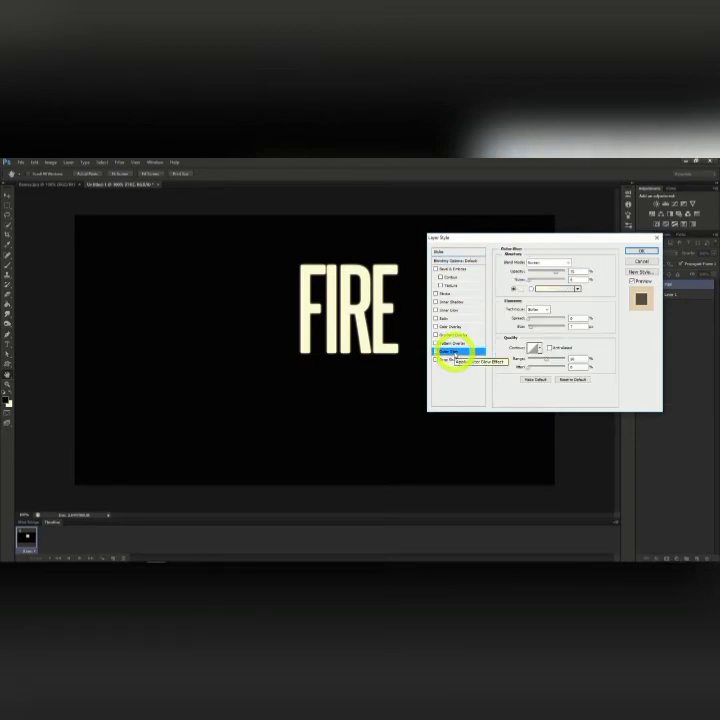
pyautogui.click(524, 288)
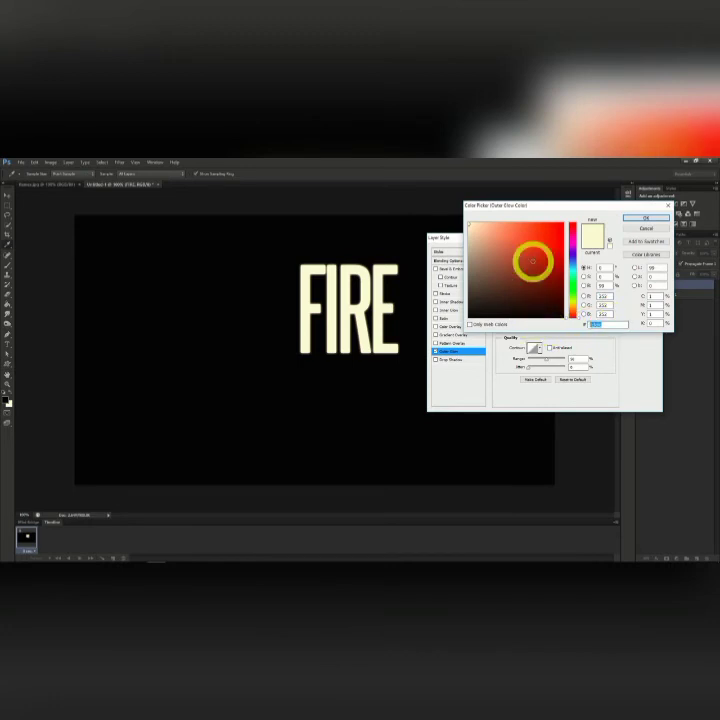
pyautogui.write('ff7')
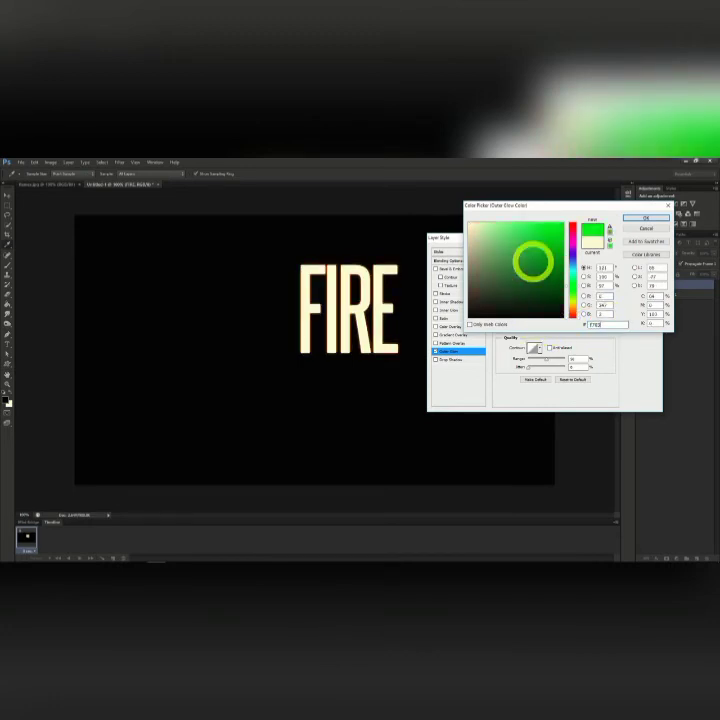
pyautogui.write('300')
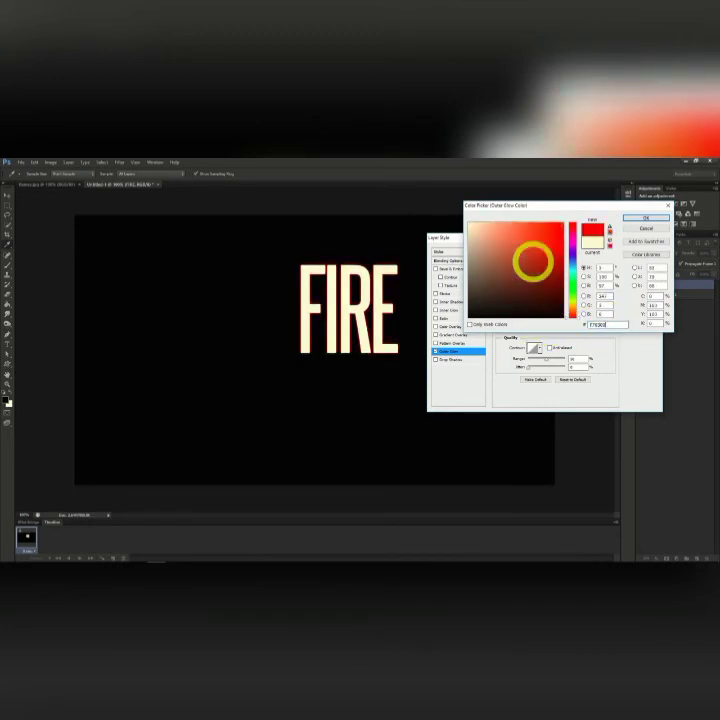
pyautogui.click(645, 219)
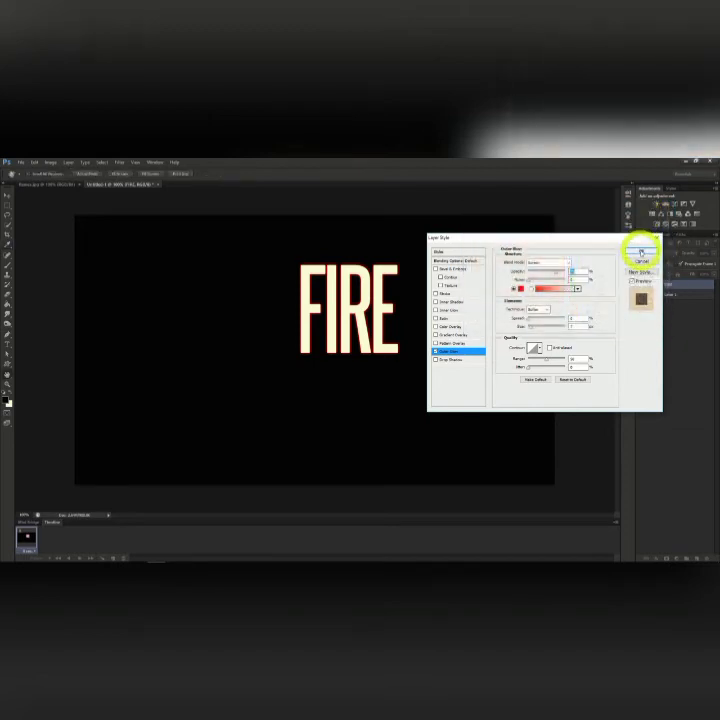
# Add a Satin effect to the FIRE text with color 872d0f, raise its opacity to the maximum, and fine-tune its distance.
pyautogui.click(441, 318)
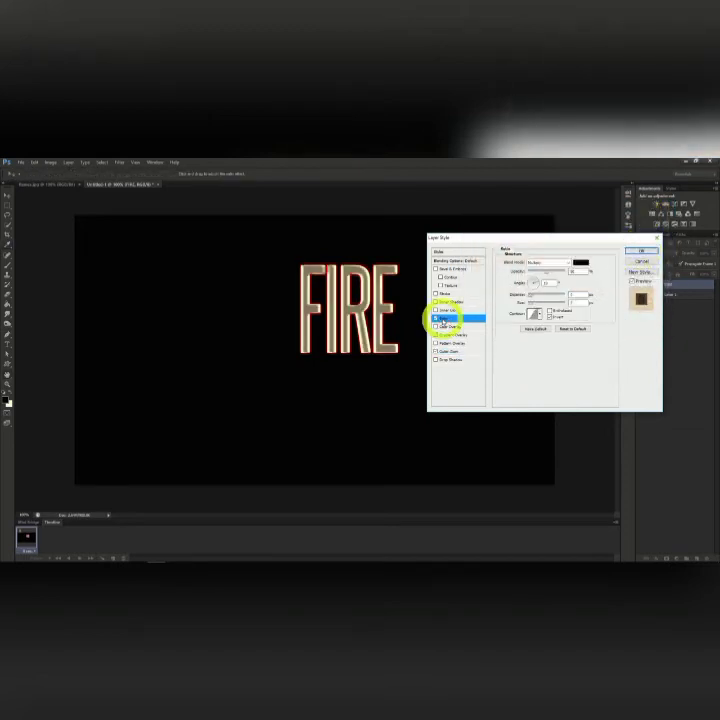
pyautogui.click(578, 262)
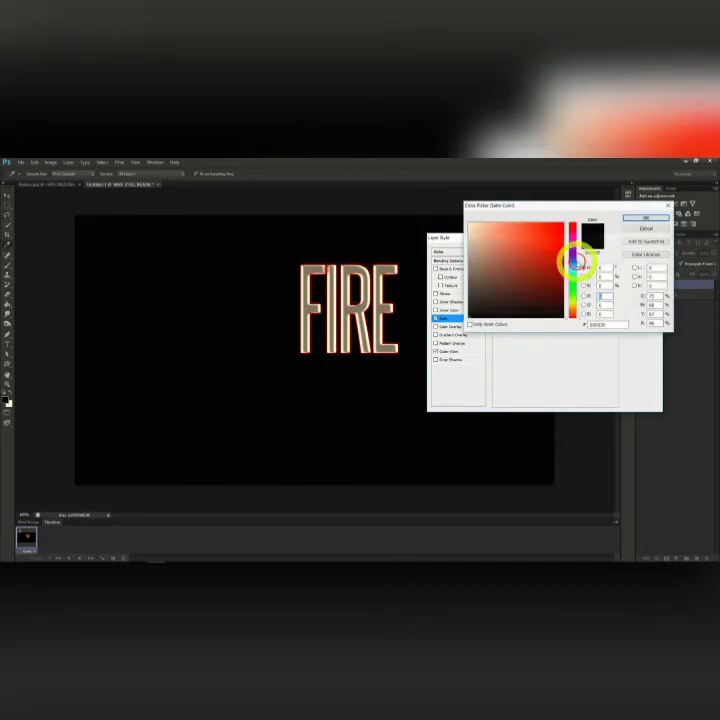
pyautogui.moveTo(609, 325); pyautogui.dragTo(542, 326)
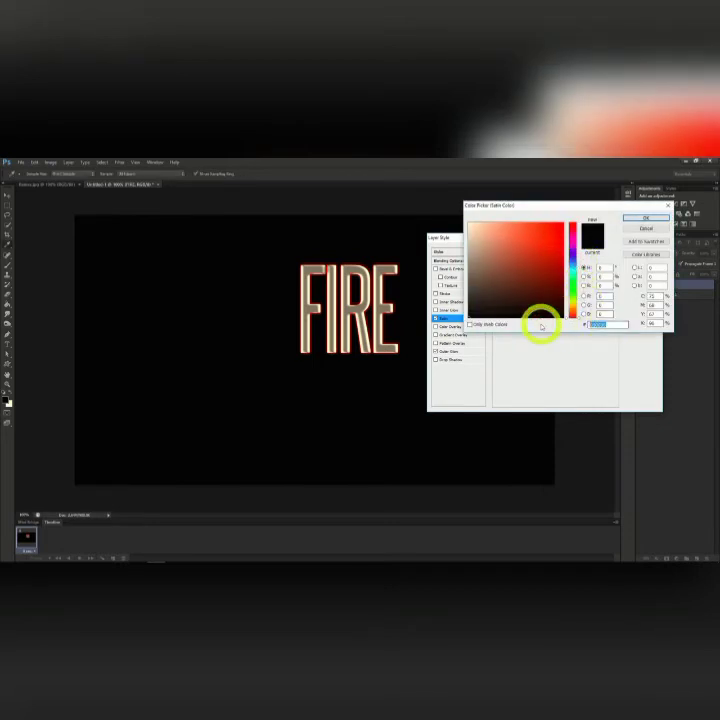
pyautogui.write('872')
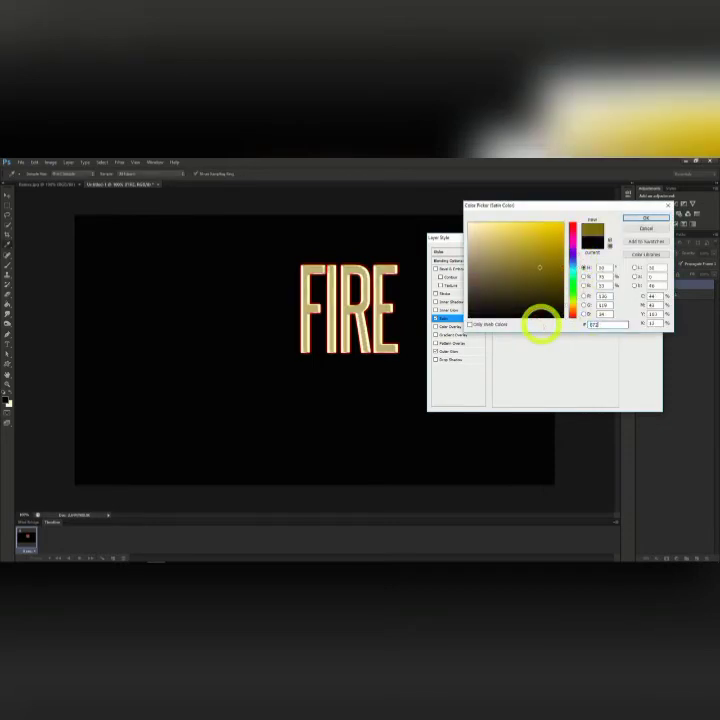
pyautogui.write('D0F')
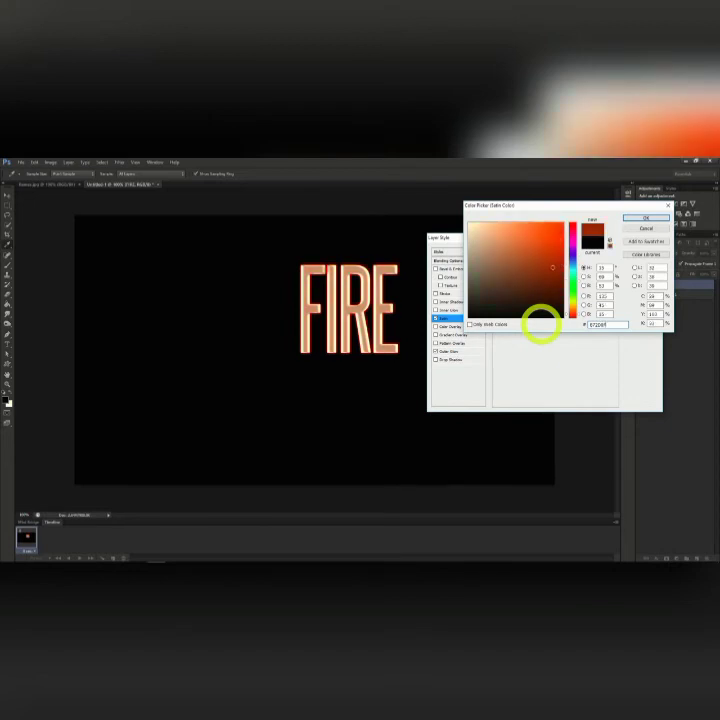
pyautogui.click(647, 219)
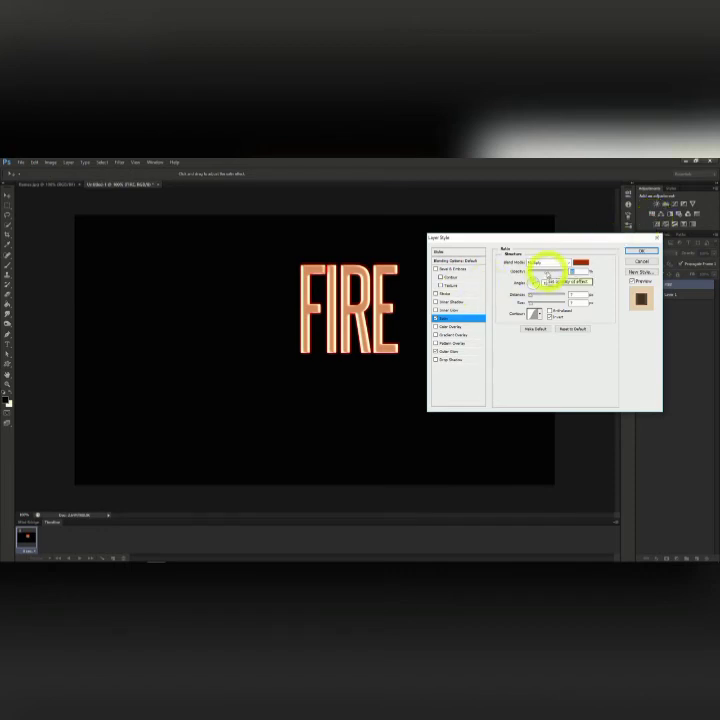
pyautogui.moveTo(548, 271); pyautogui.dragTo(578, 271)
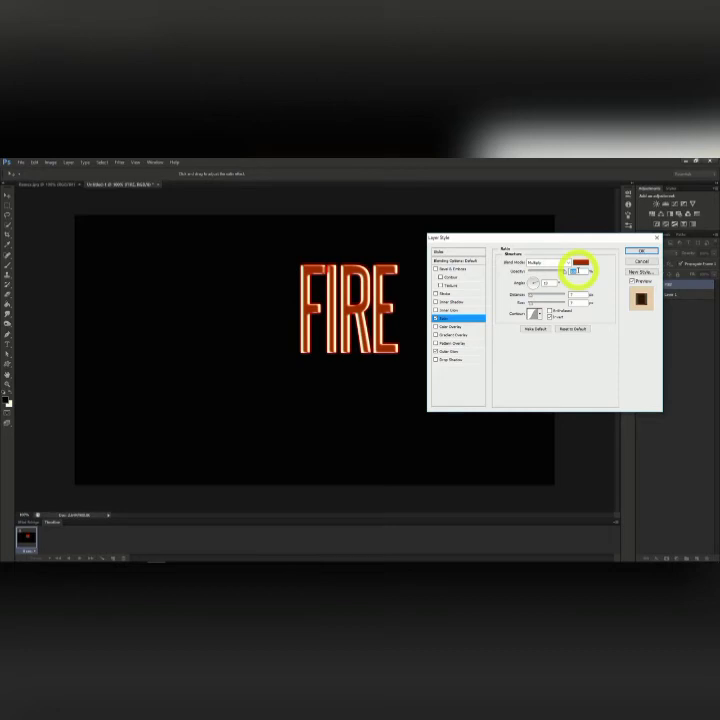
pyautogui.moveTo(532, 293); pyautogui.dragTo(530, 296)
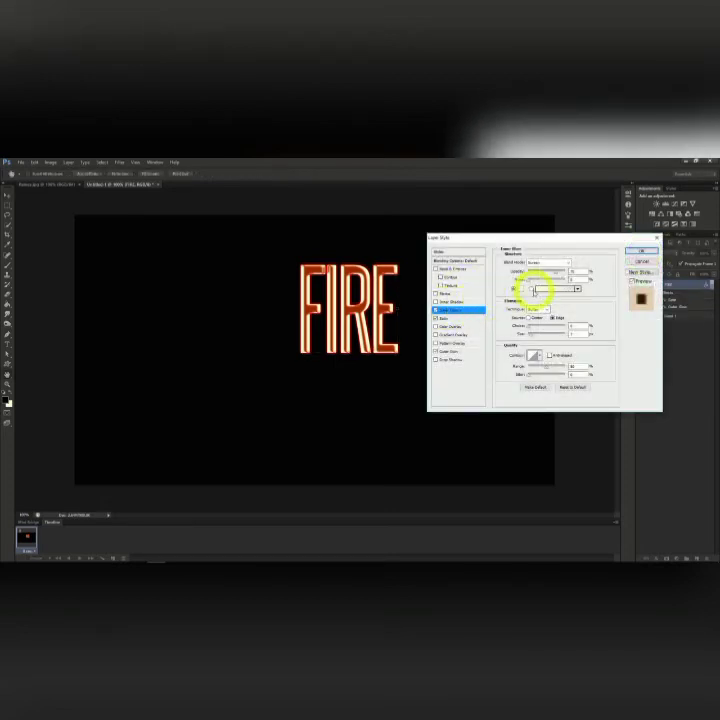
# Set the FIRE text's Inner Glow to the Color Dodge blend mode with the golden color e5c23b.
pyautogui.click(558, 261)
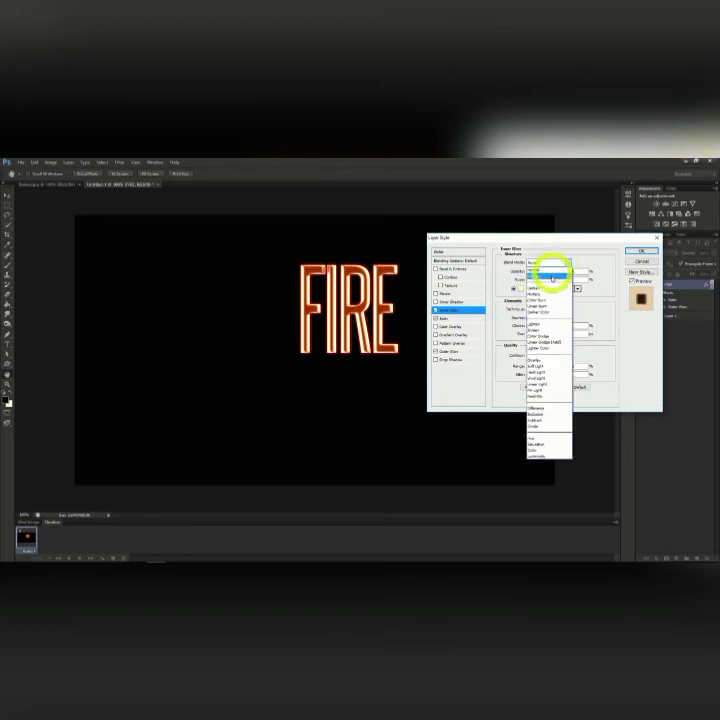
pyautogui.click(543, 336)
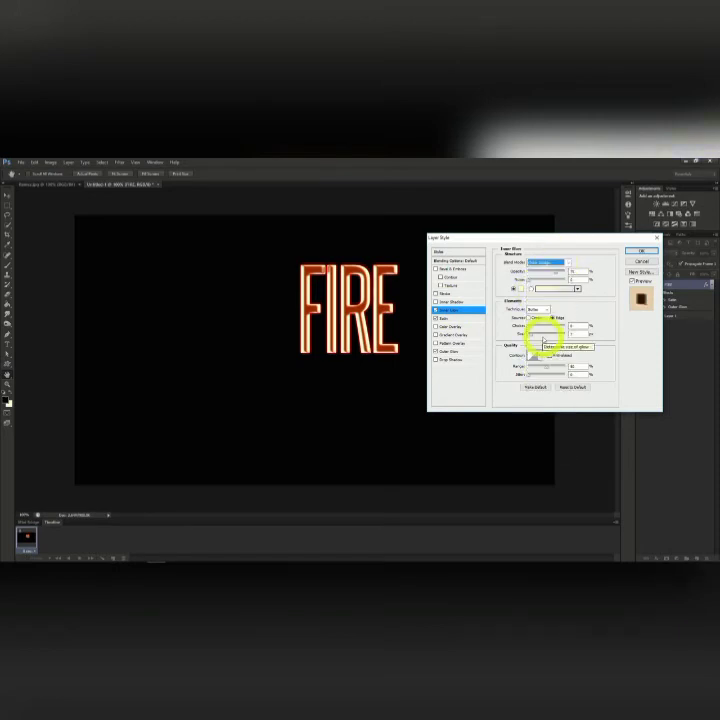
pyautogui.click(519, 289)
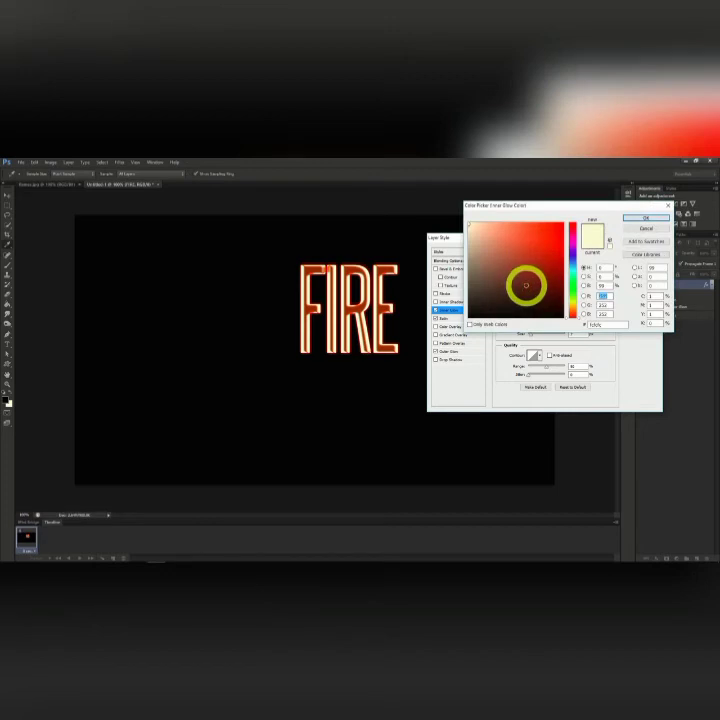
pyautogui.moveTo(606, 325); pyautogui.dragTo(550, 327)
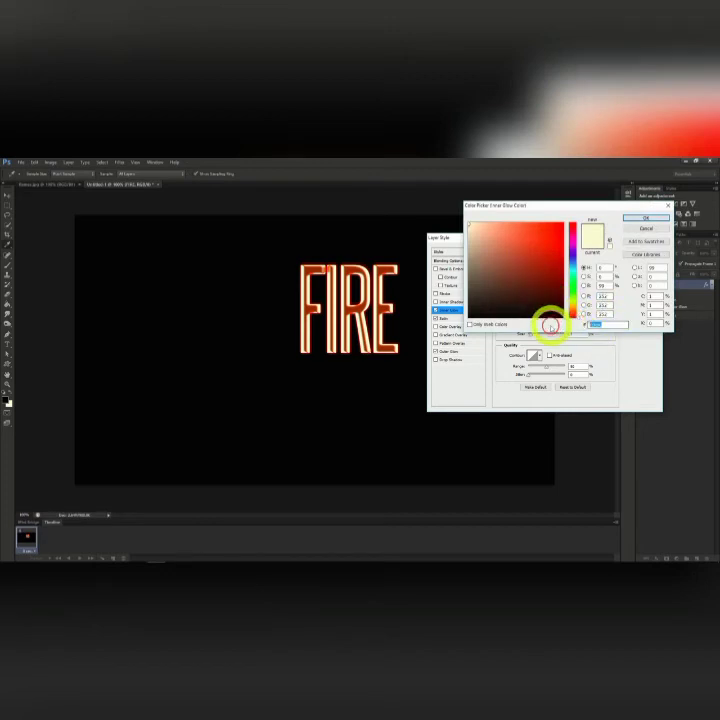
pyautogui.write('e5')
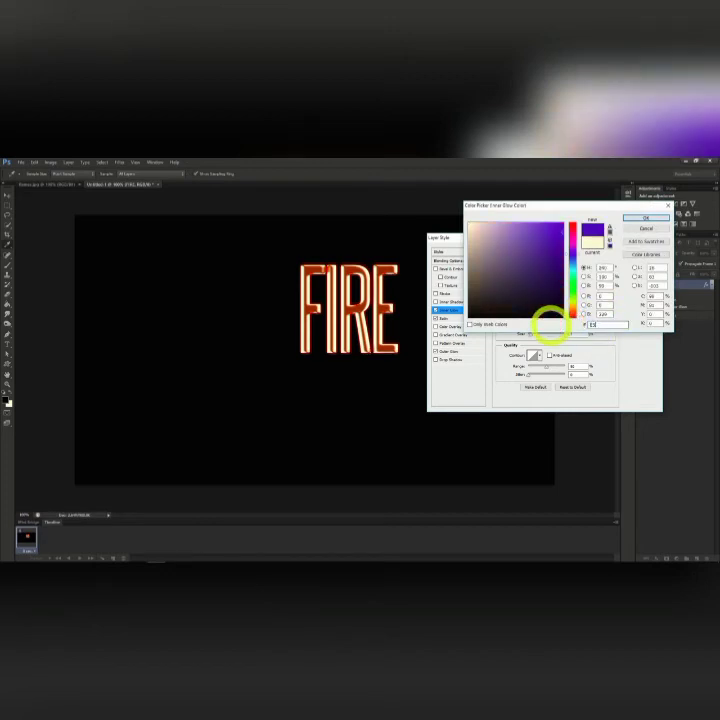
pyautogui.write('4168')
pyautogui.write('2')
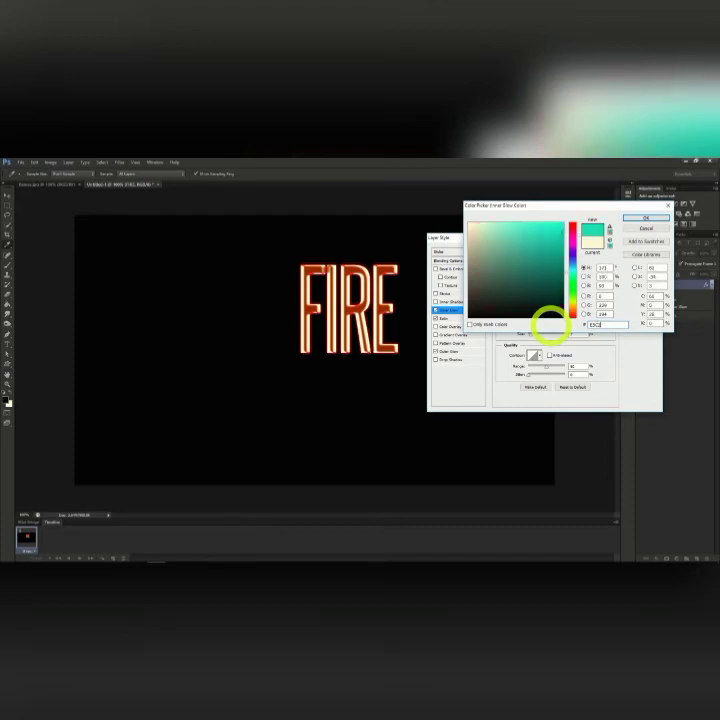
pyautogui.write('13')
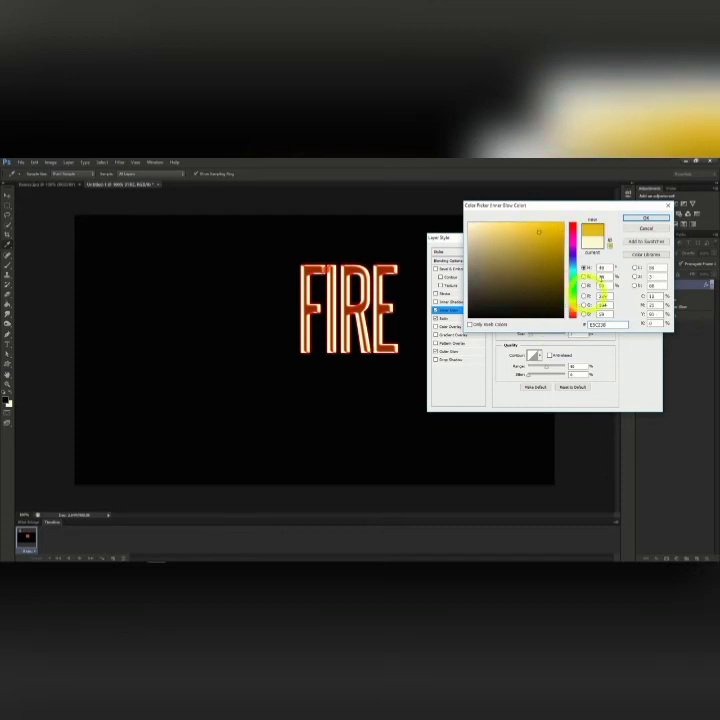
pyautogui.click(644, 217)
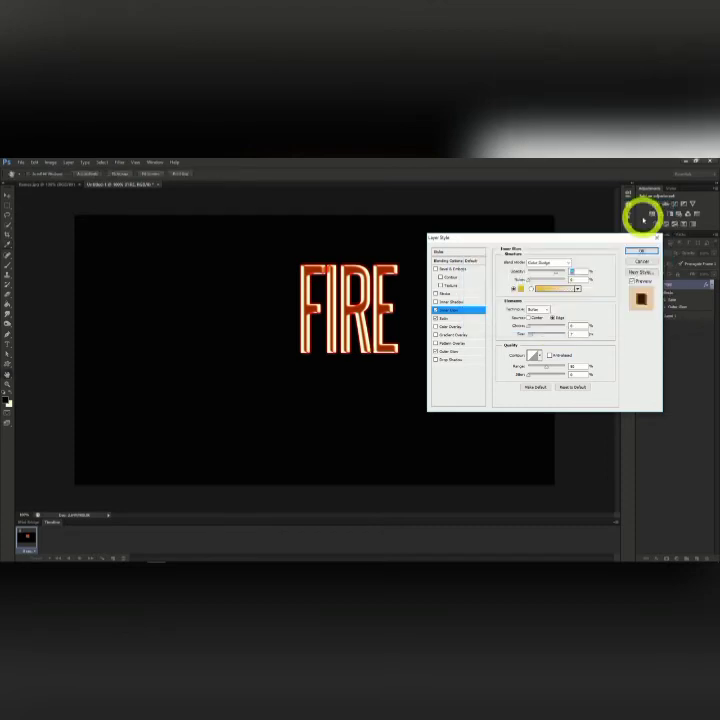
# Raise the Inner Glow's opacity to 100%, increase its size slightly, and apply the layer style.
pyautogui.click(573, 270)
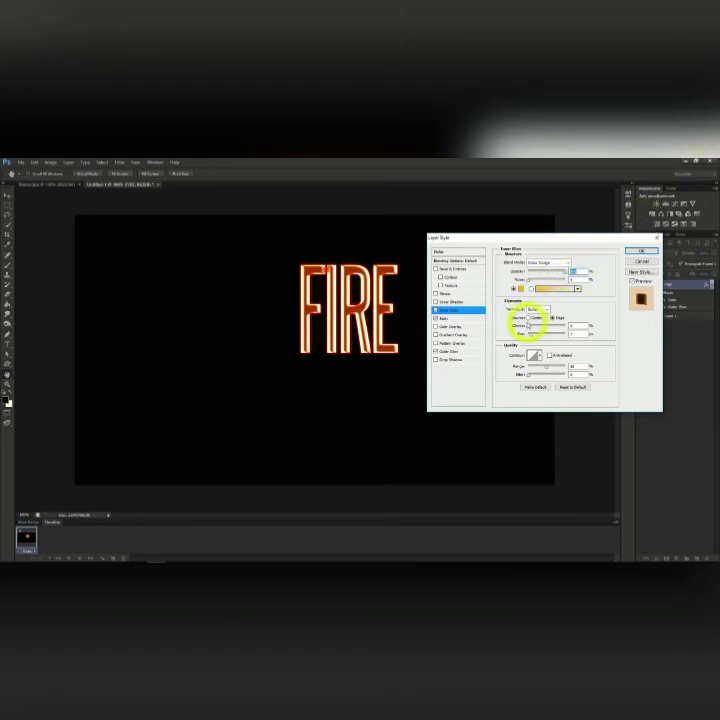
pyautogui.moveTo(531, 335); pyautogui.dragTo(533, 337)
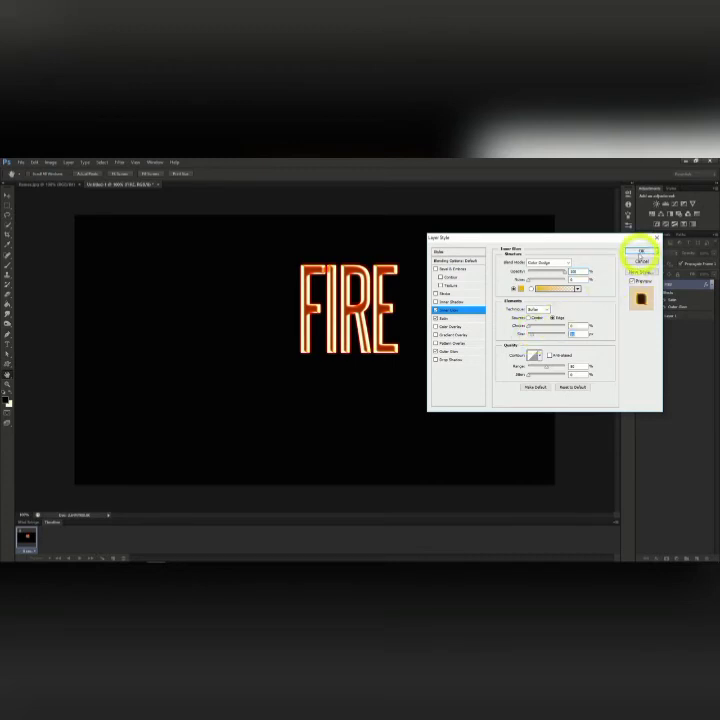
pyautogui.click(641, 251)
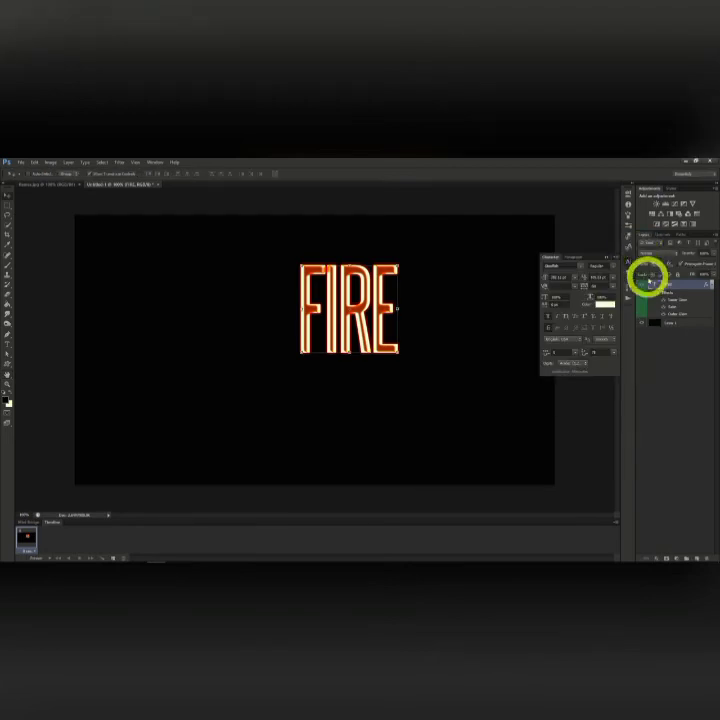
# Rasterize the FIRE type layer and move the text to the center of the canvas.
pyautogui.rightClick(669, 287)
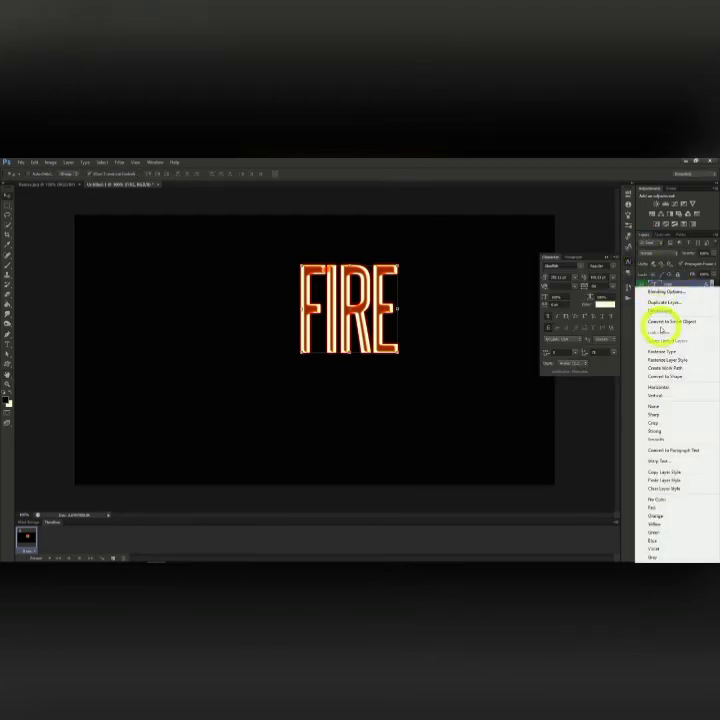
pyautogui.click(661, 352)
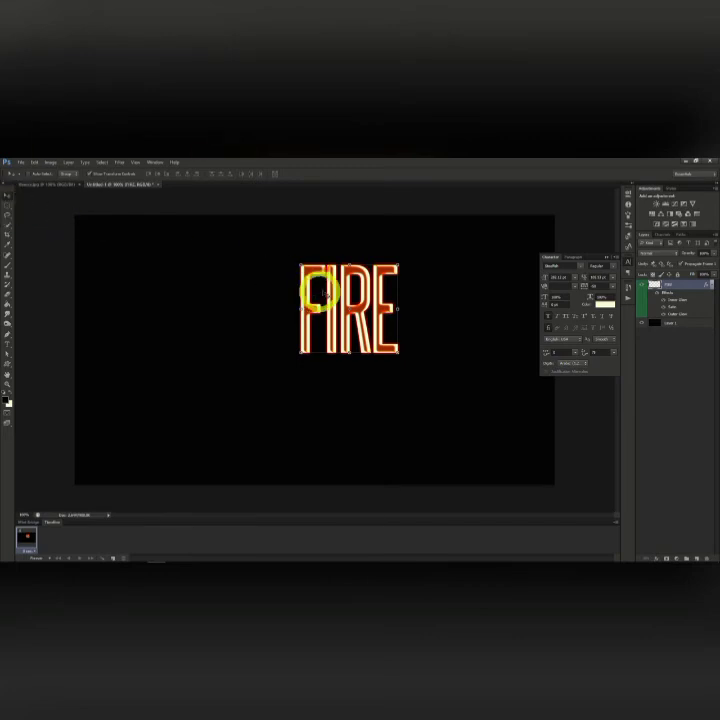
pyautogui.moveTo(370, 289); pyautogui.dragTo(333, 326)
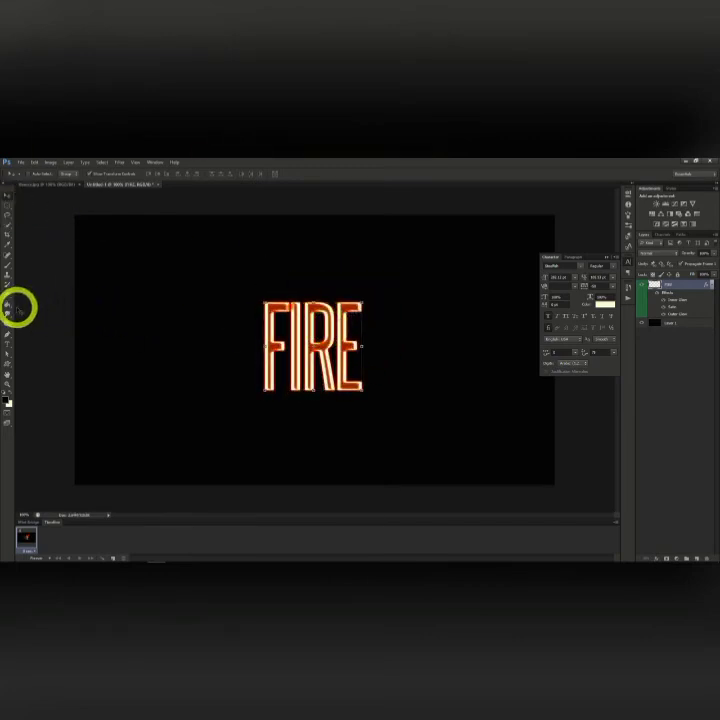
# Fade out the tops of the FIRE letters with the Eraser using a large soft round brush.
pyautogui.click(8, 296)
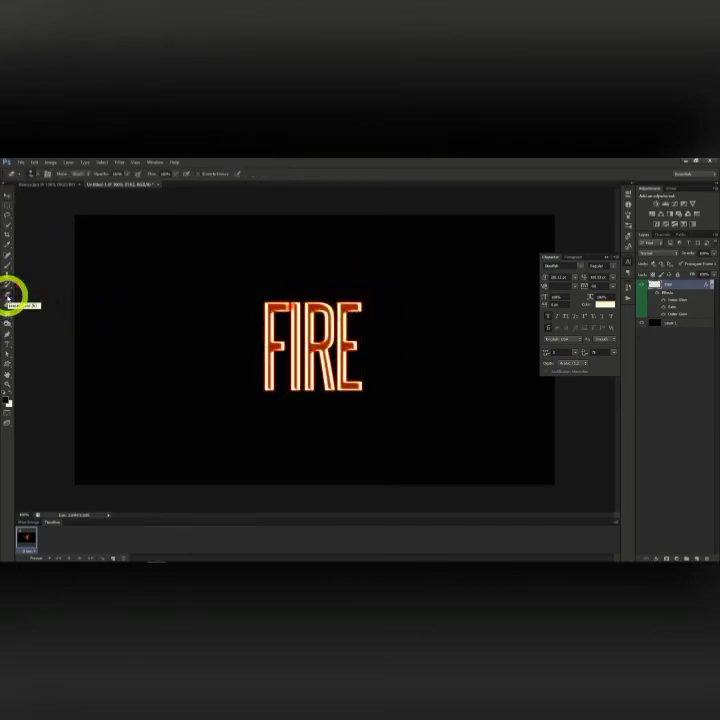
pyautogui.click(34, 174)
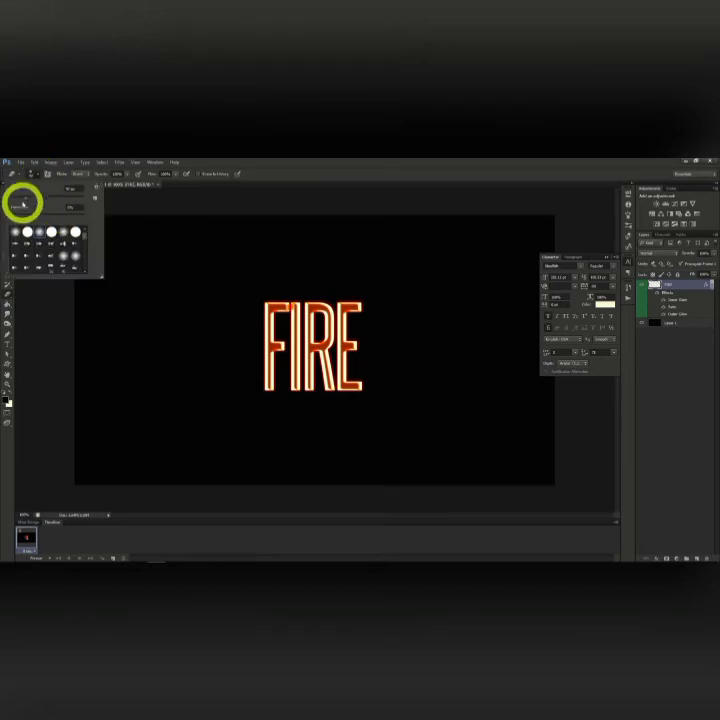
pyautogui.moveTo(25, 199); pyautogui.dragTo(54, 199)
pyautogui.click(40, 232)
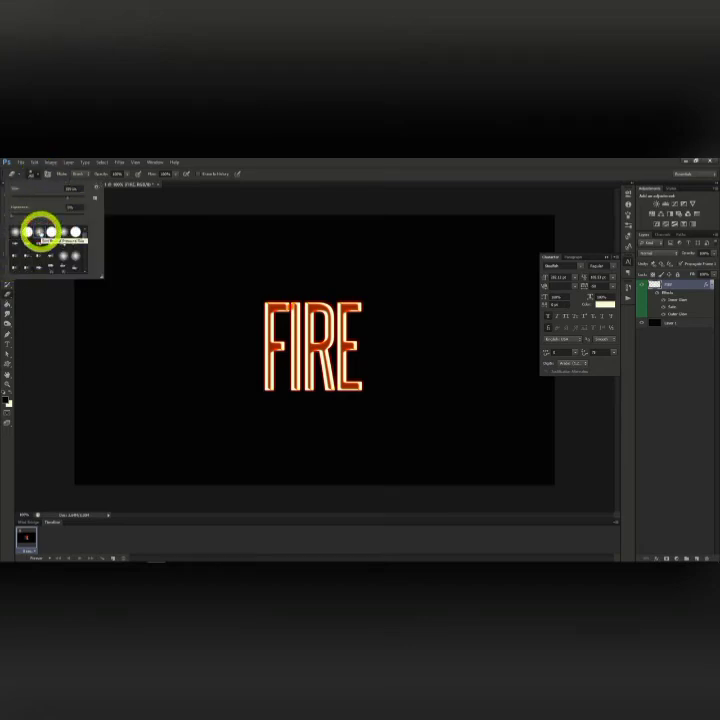
pyautogui.click(35, 174)
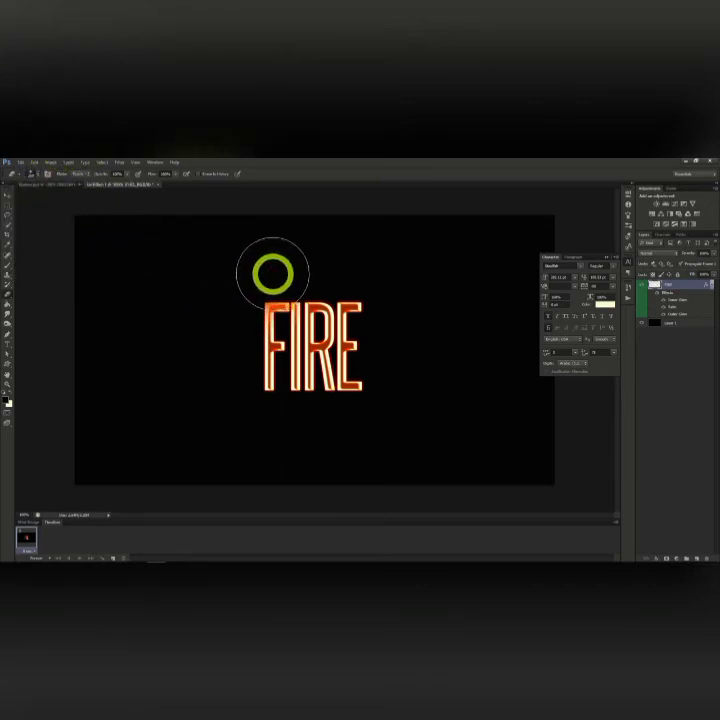
pyautogui.moveTo(369, 274)
pyautogui.mouseDown()
pyautogui.moveTo(256, 275)
pyautogui.moveTo(344, 273)
pyautogui.mouseUp()
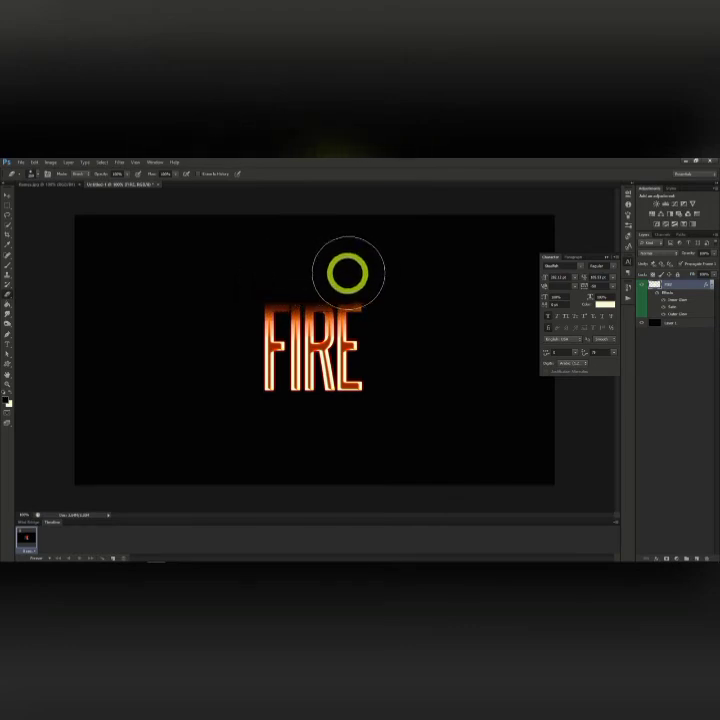
# Distort the FIRE layer with the ZigZag filter, using Pond Ripples style, an amount of 4 and slightly fewer ridges.
pyautogui.click(120, 165)
pyautogui.moveTo(145, 260)
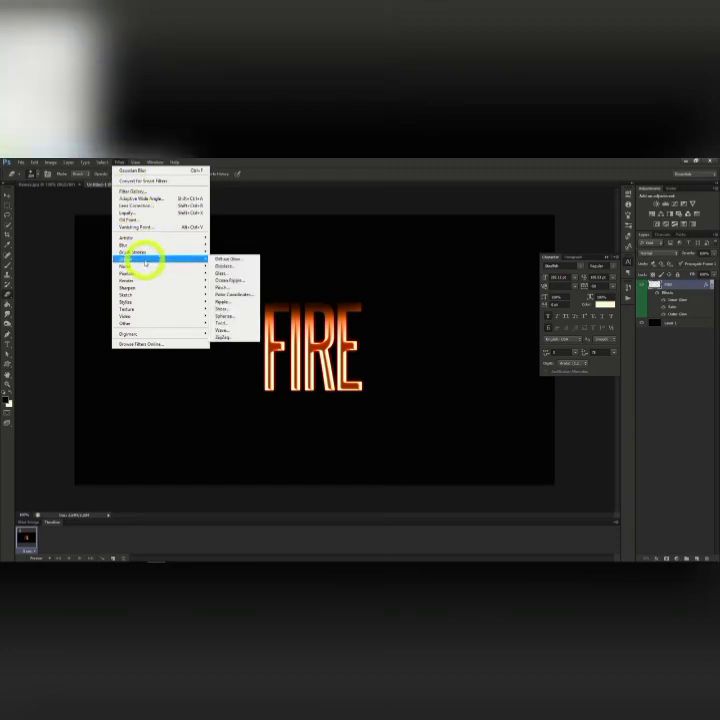
pyautogui.click(225, 337)
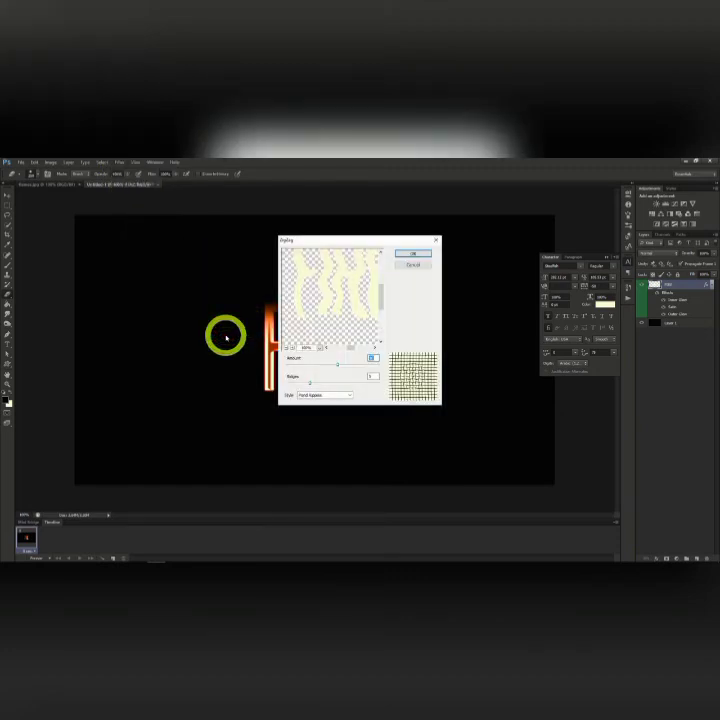
pyautogui.moveTo(338, 367); pyautogui.dragTo(307, 384)
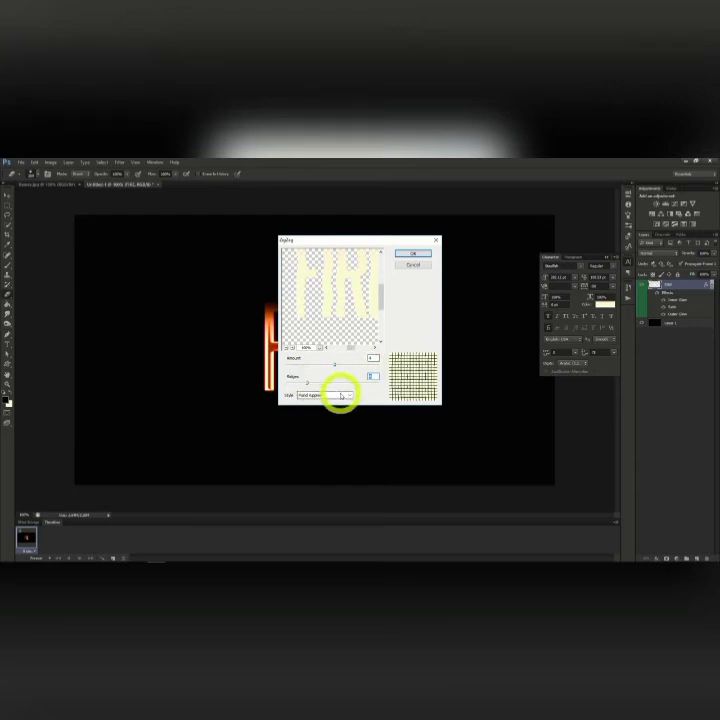
pyautogui.click(410, 253)
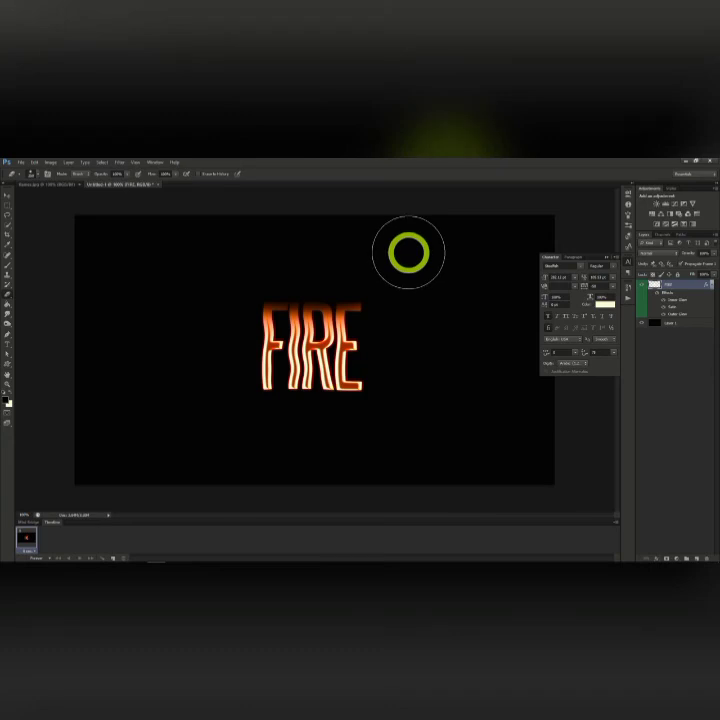
# Copy the flames image's layer into the FIRE document and load its bright flame areas as a selection from the channels.
pyautogui.click(58, 185)
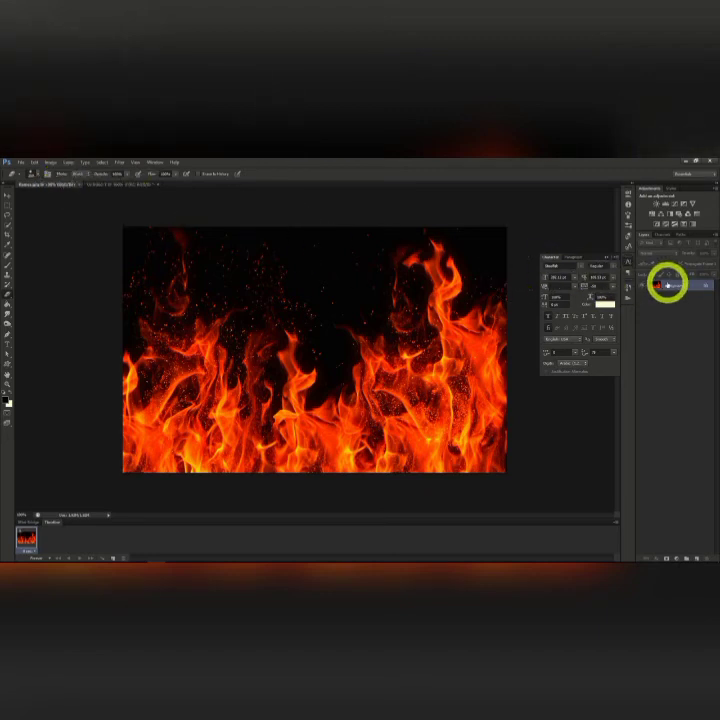
pyautogui.moveTo(667, 285); pyautogui.dragTo(133, 185)
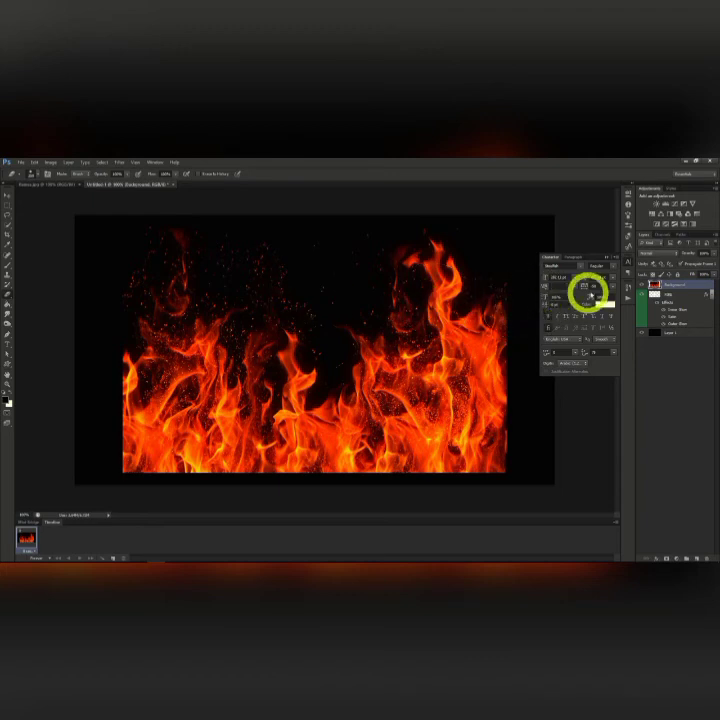
pyautogui.click(660, 233)
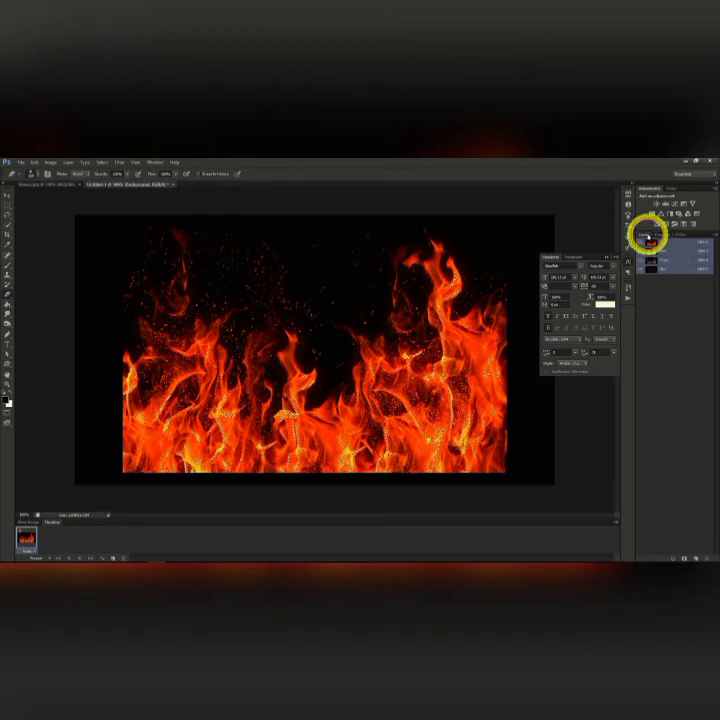
pyautogui.click(647, 236)
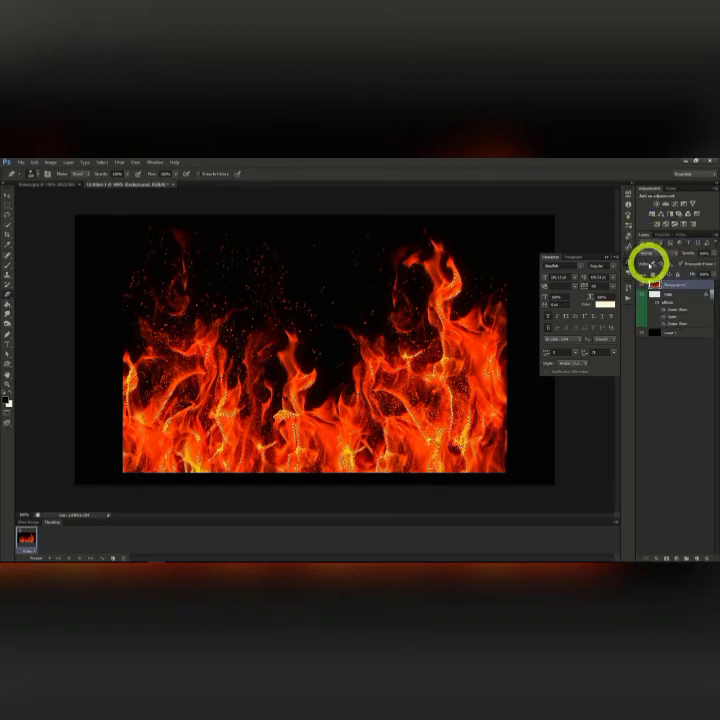
# Copy the selected bright flames to a new layer, delete the original flames layer, and name the new layer Fire Main.
pyautogui.hotkey('ctrl', 'j')
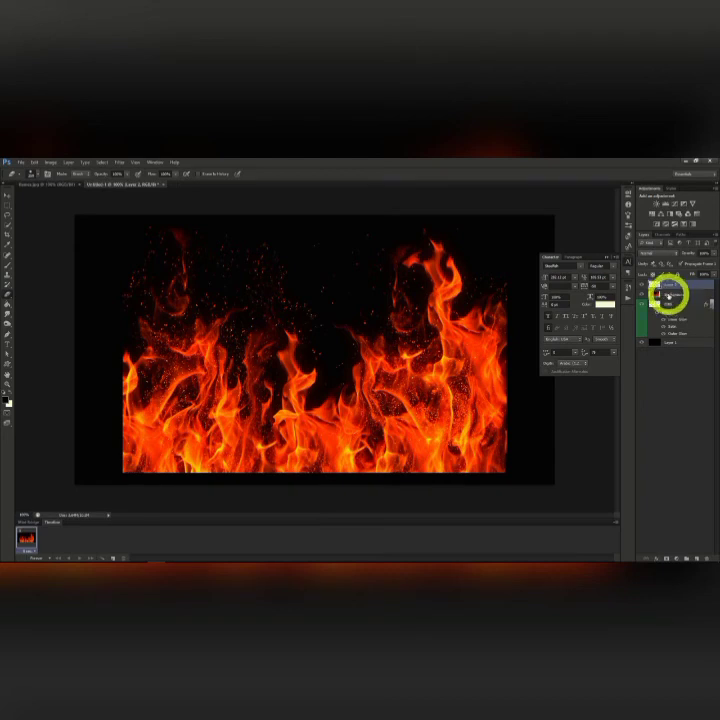
pyautogui.click(668, 296)
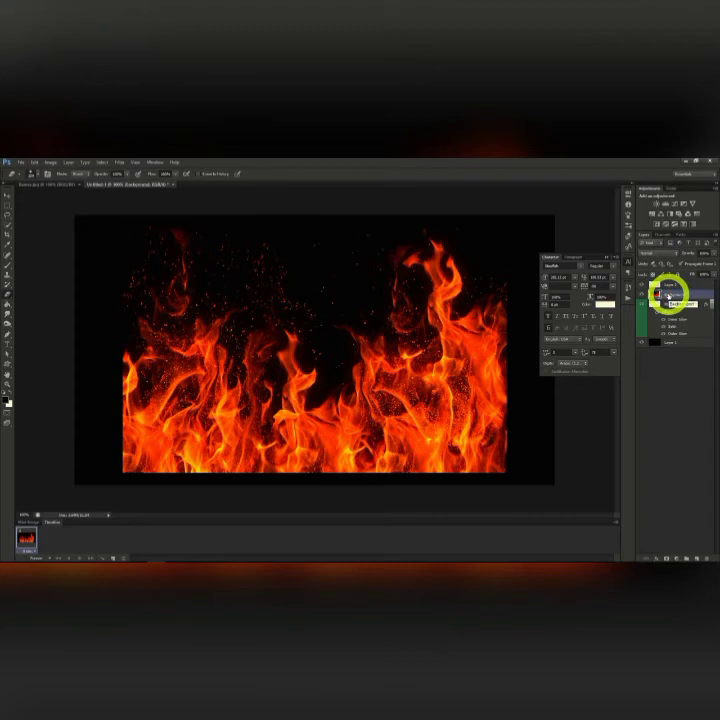
pyautogui.press('Delete')
pyautogui.click(670, 286)
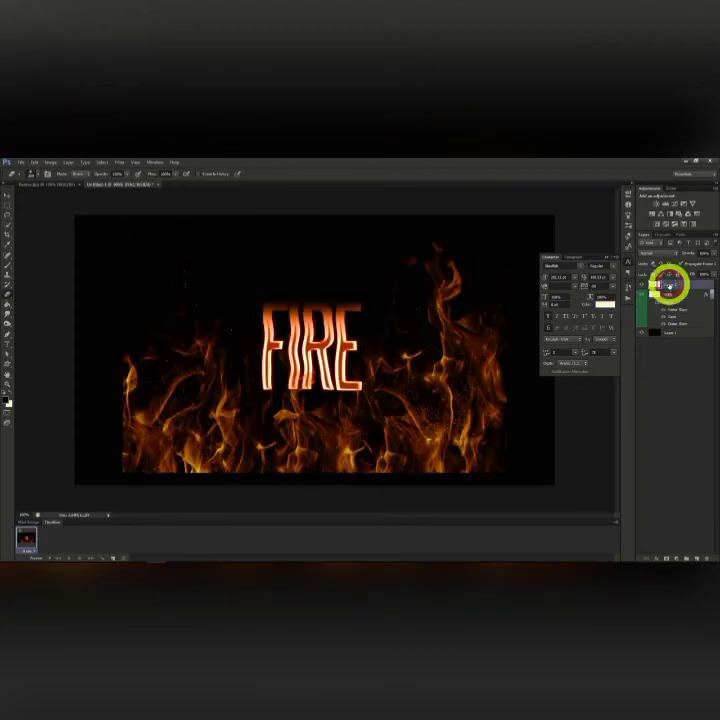
pyautogui.doubleClick(672, 286)
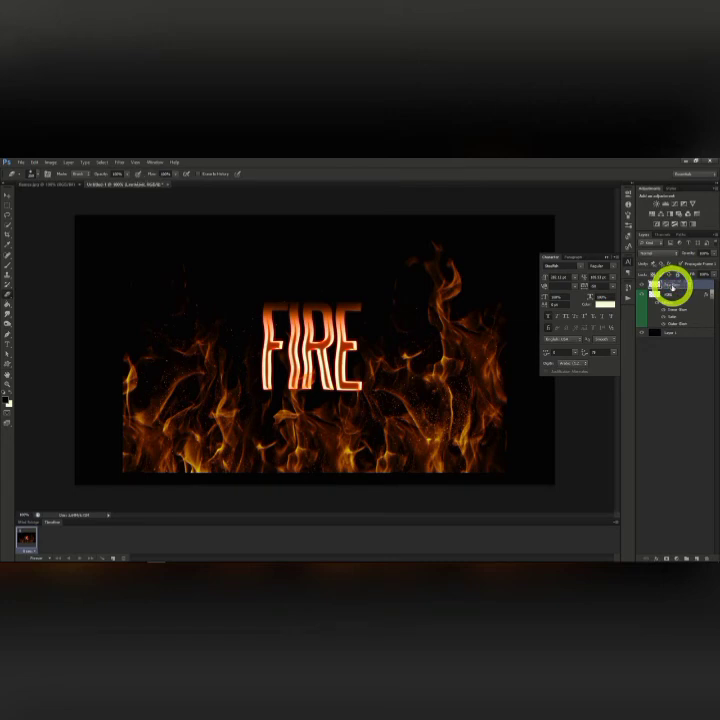
# Move the Fire Main layer and scale it down so that the flames sit over the FIRE text.
pyautogui.click(8, 196)
pyautogui.moveTo(286, 415); pyautogui.dragTo(407, 402)
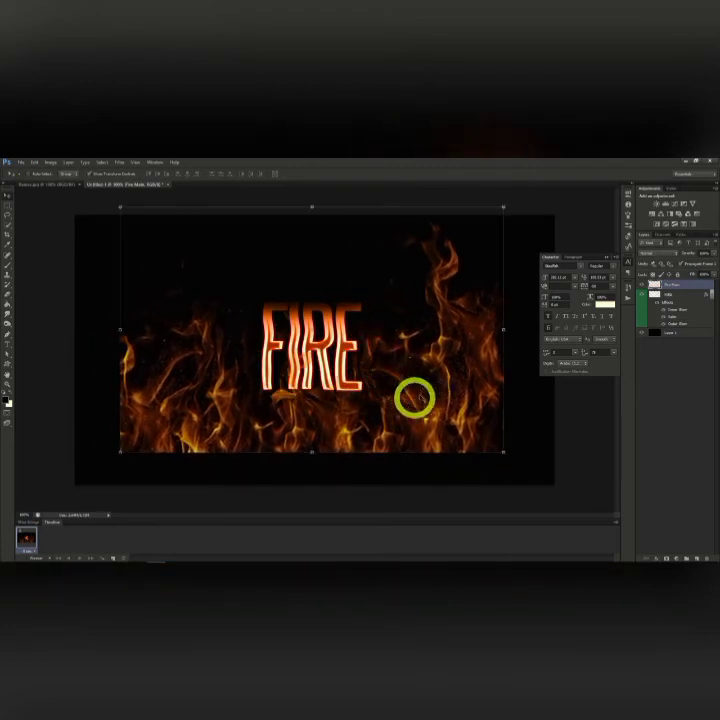
pyautogui.click(503, 207)
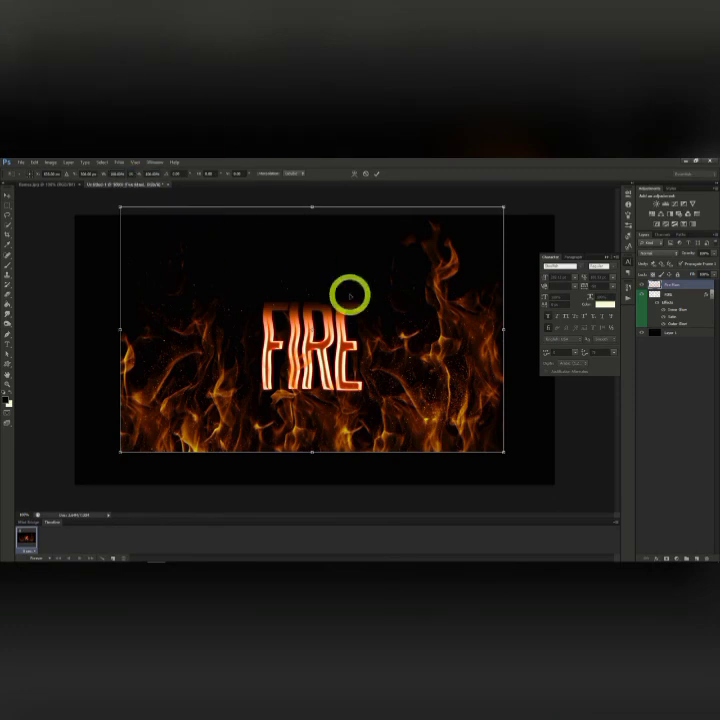
pyautogui.moveTo(503, 207); pyautogui.dragTo(332, 317)
pyautogui.moveTo(270, 409)
pyautogui.mouseDown()
pyautogui.moveTo(328, 358)
pyautogui.moveTo(320, 358)
pyautogui.mouseUp()
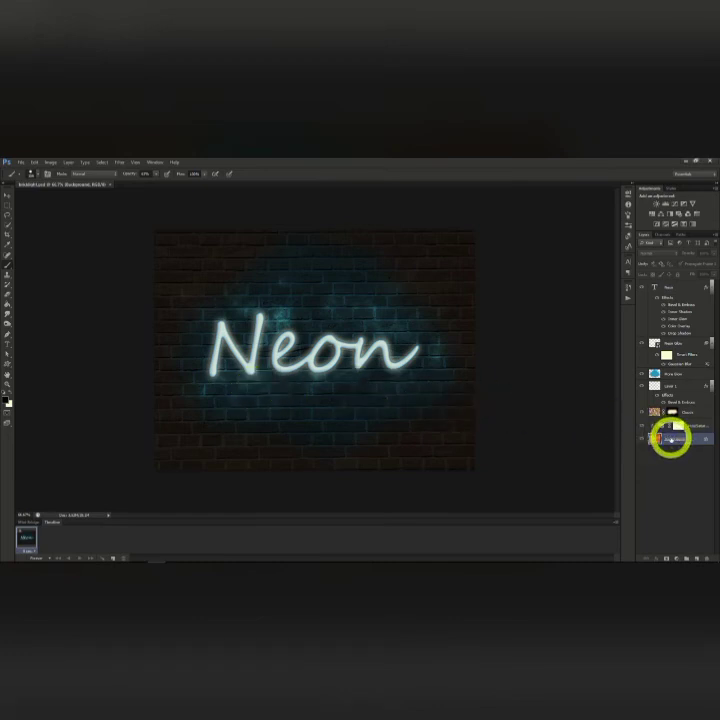
# Duplicate the brick wall Background layer of the neon file into a new document.
pyautogui.rightClick(670, 440)
pyautogui.click(659, 458)
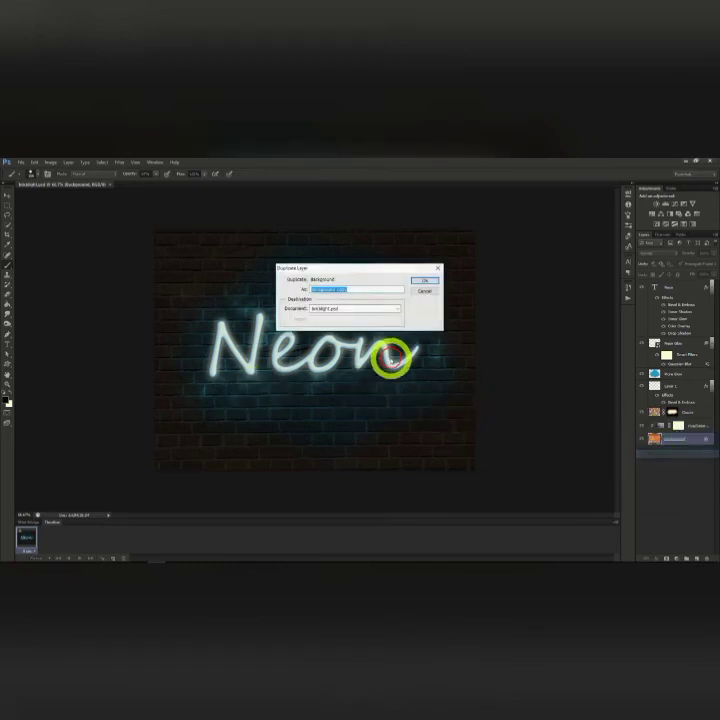
pyautogui.click(364, 309)
pyautogui.click(345, 323)
pyautogui.click(424, 281)
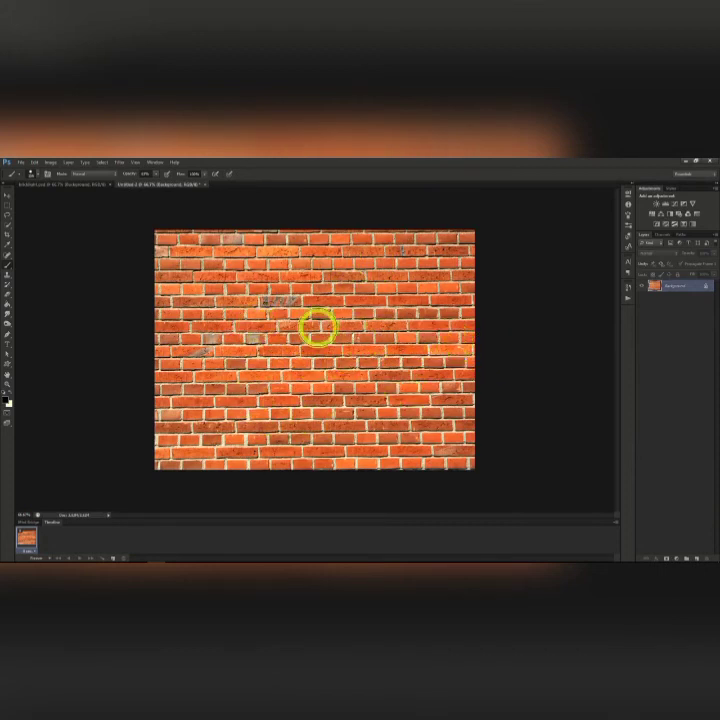
# Add the script-style text Neon to the brick wall, reduce its font size, and center it on the wall.
pyautogui.click(628, 262)
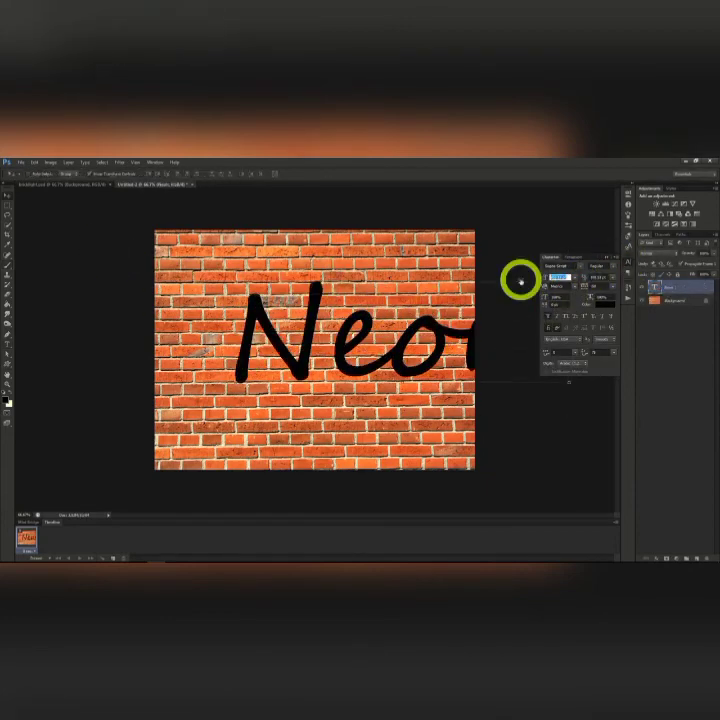
pyautogui.write('n')
pyautogui.moveTo(410, 342); pyautogui.dragTo(375, 348)
pyautogui.moveTo(546, 277); pyautogui.dragTo(537, 278)
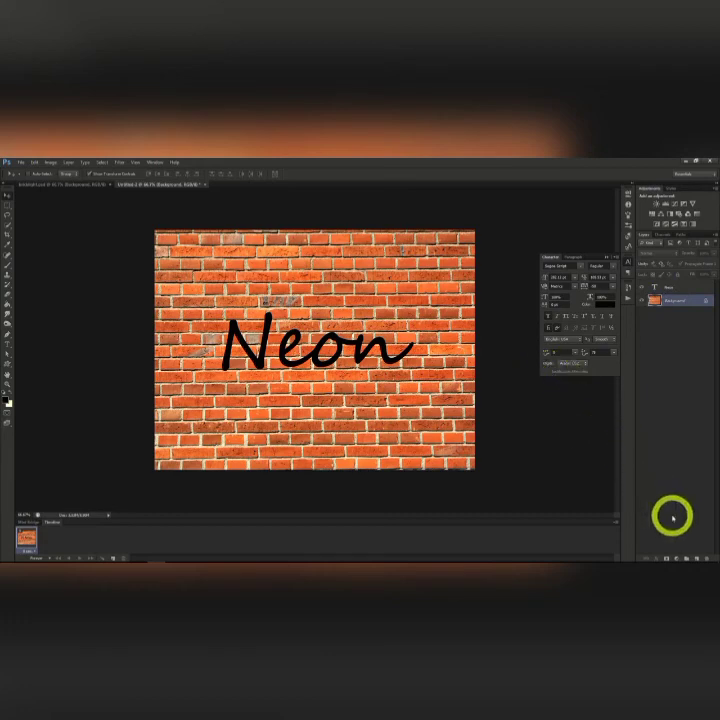
# Add a Hue/Saturation adjustment layer above the Background and strongly lower its saturation and lightness.
pyautogui.click(67, 161)
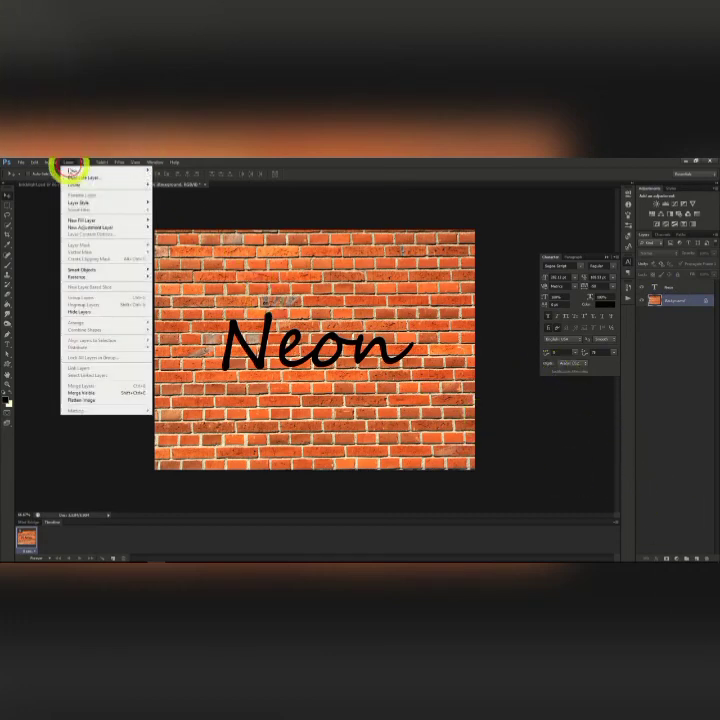
pyautogui.moveTo(92, 225)
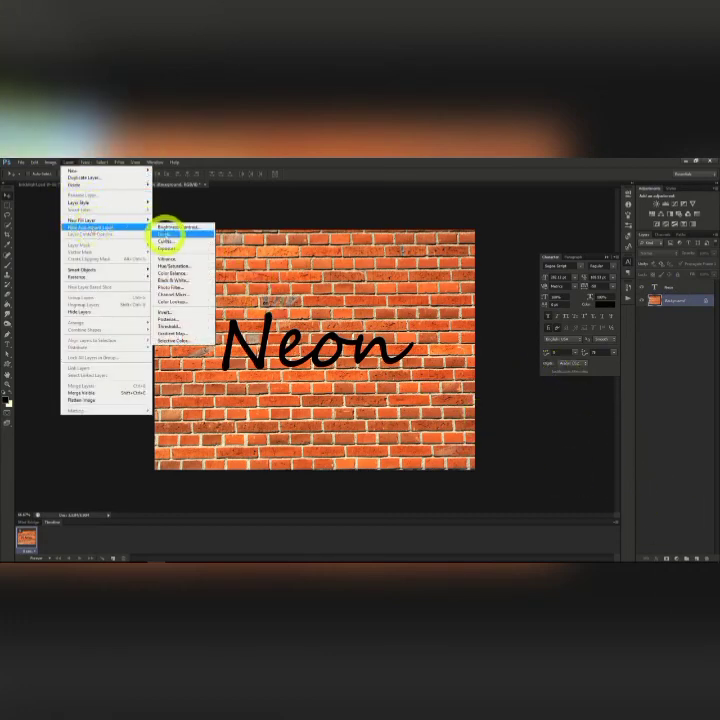
pyautogui.click(167, 265)
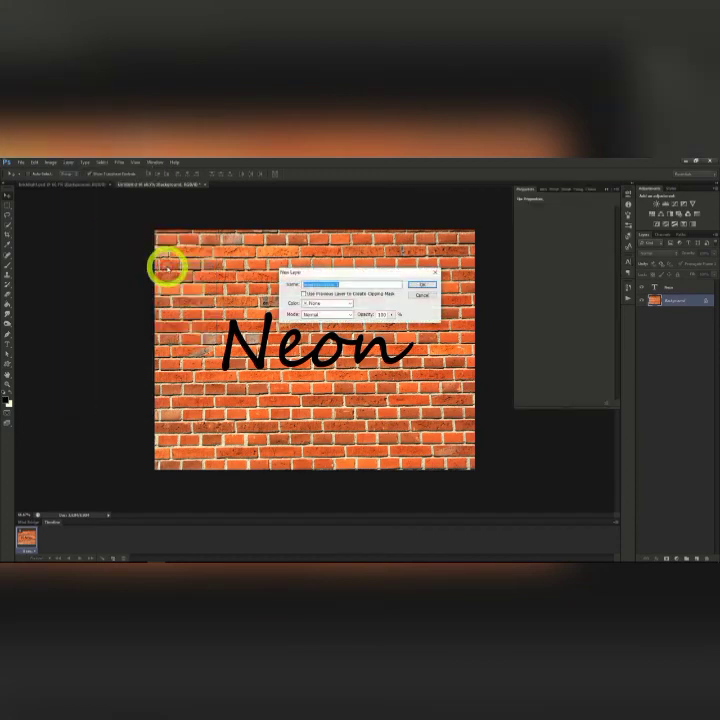
pyautogui.click(423, 288)
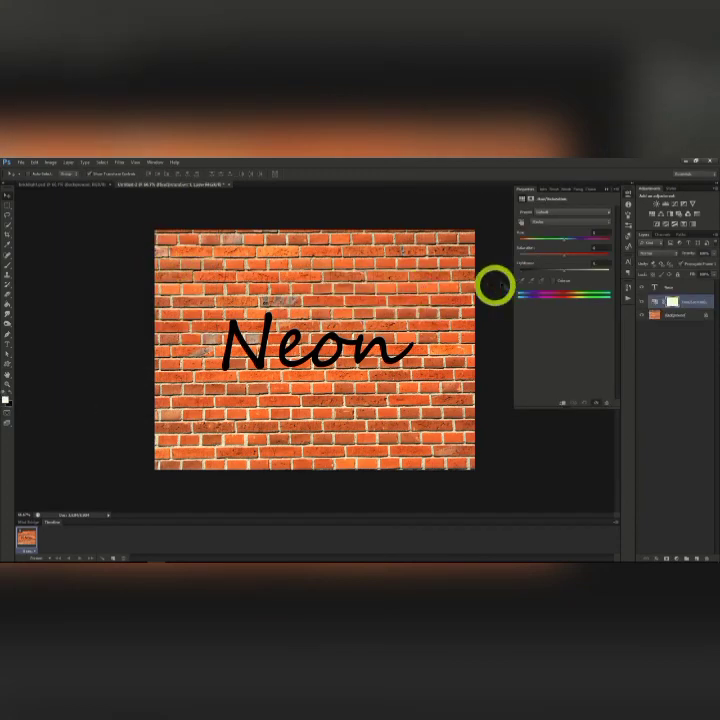
pyautogui.moveTo(551, 258); pyautogui.dragTo(525, 273)
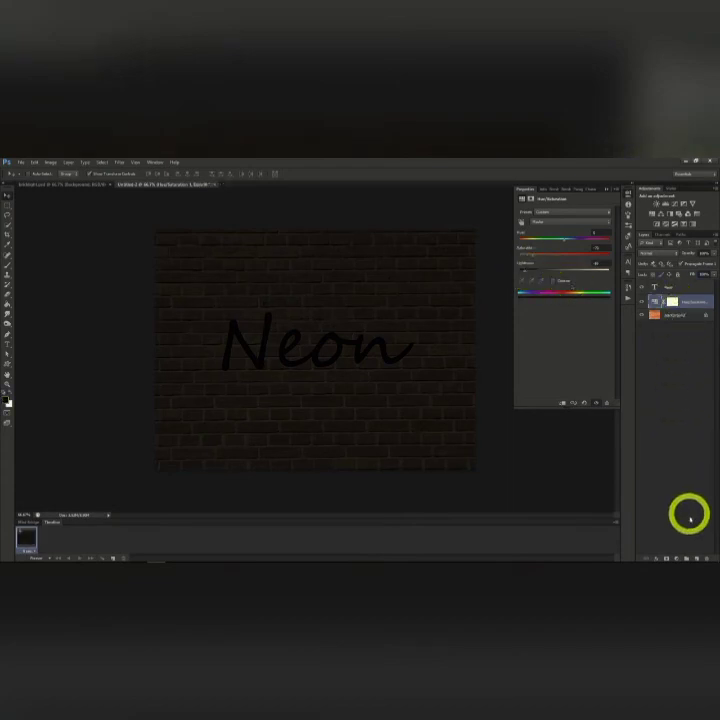
# Create a new layer above the Hue/Saturation adjustment and fill it with the Clouds render filter.
pyautogui.click(697, 558)
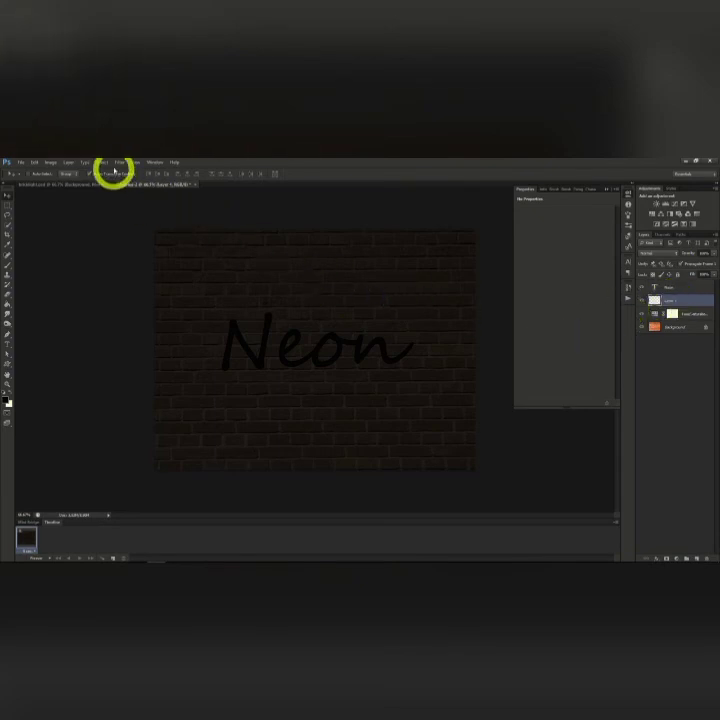
pyautogui.click(118, 163)
pyautogui.moveTo(143, 280)
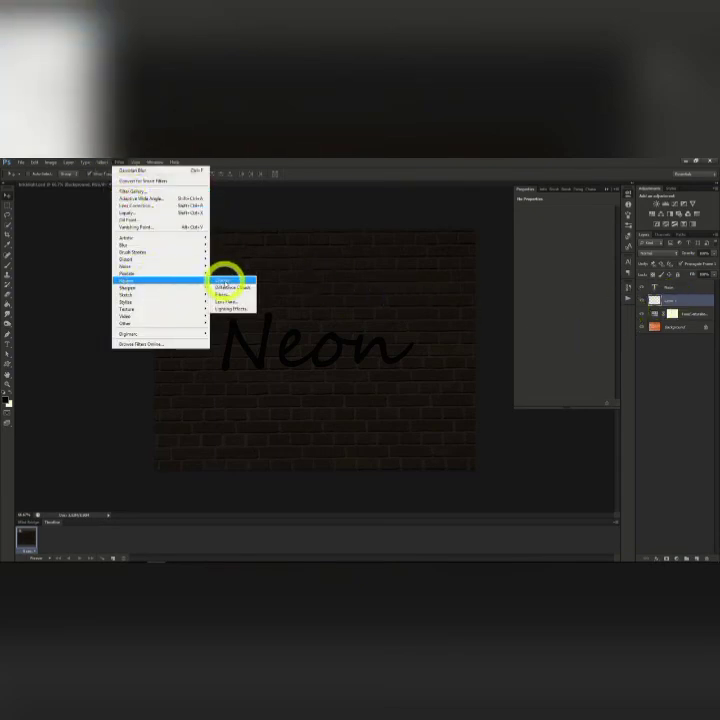
pyautogui.click(227, 283)
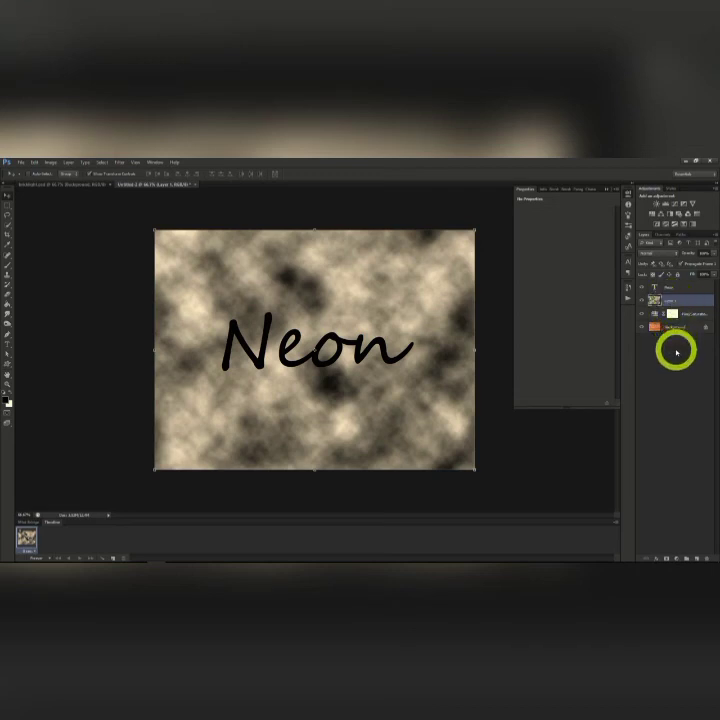
# Add a black layer mask to the clouds layer and set its blend mode to Divide.
pyautogui.keyDown('alt'); pyautogui.click(667, 557); pyautogui.keyUp('alt')
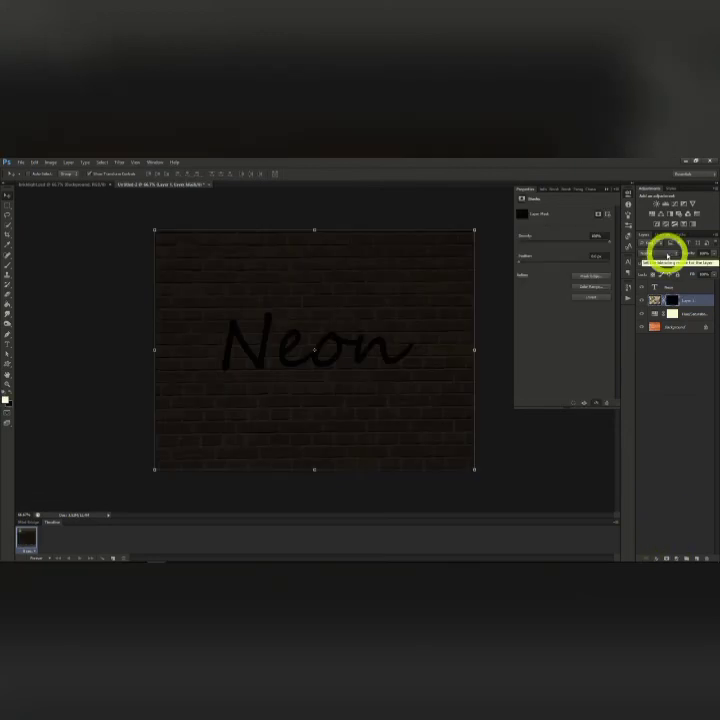
pyautogui.click(665, 252)
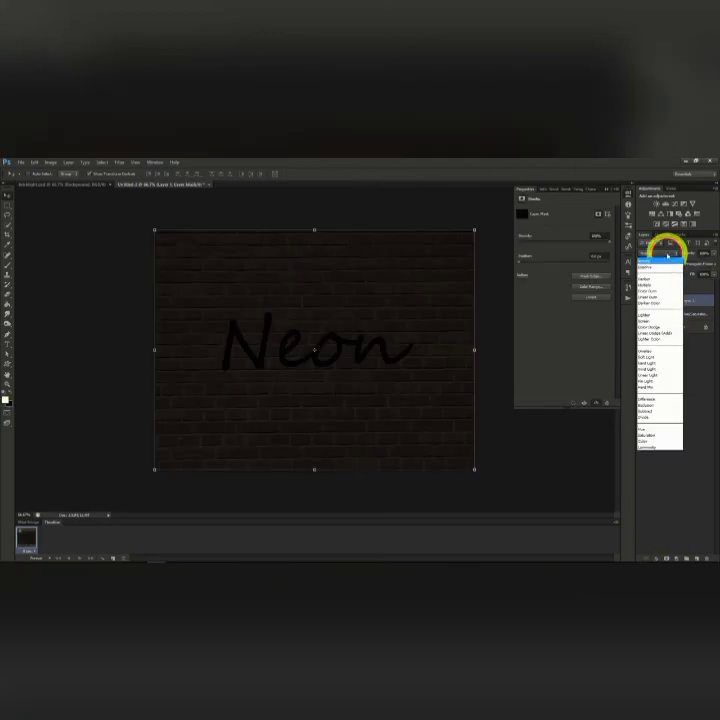
pyautogui.click(648, 434)
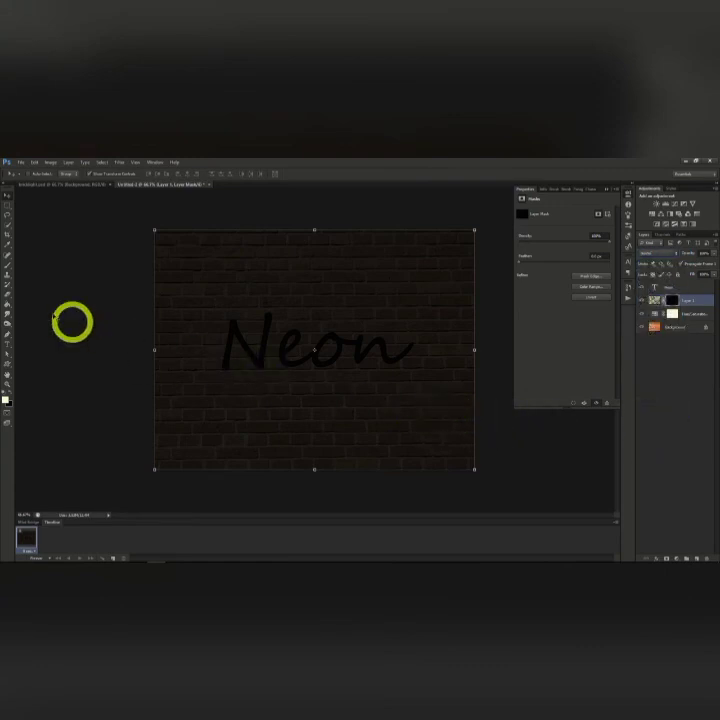
# Paint on the clouds layer's mask around the Neon text with a soft, low-opacity white brush.
pyautogui.click(9, 259)
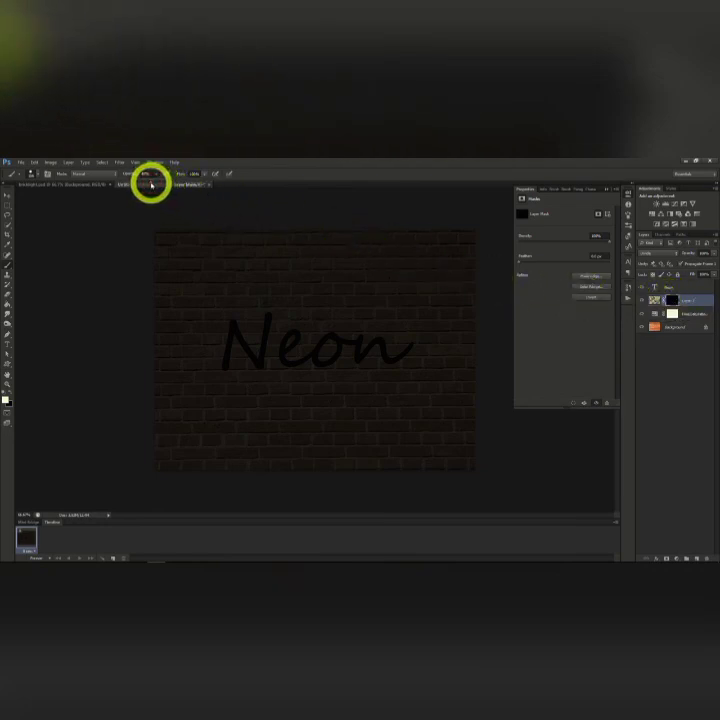
pyautogui.click(37, 172)
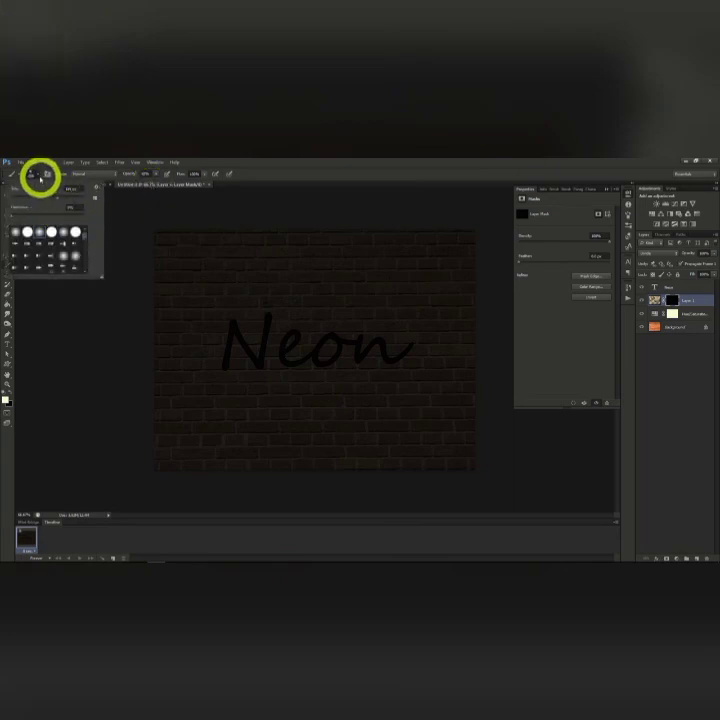
pyautogui.click(37, 175)
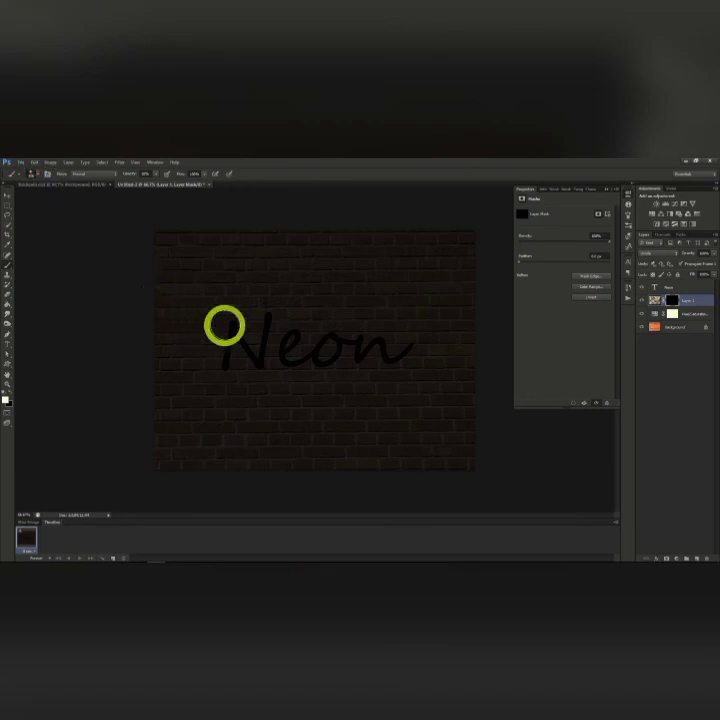
pyautogui.moveTo(238, 320)
pyautogui.mouseDown()
pyautogui.moveTo(207, 361)
pyautogui.moveTo(252, 336)
pyautogui.moveTo(276, 359)
pyautogui.moveTo(436, 352)
pyautogui.mouseUp()
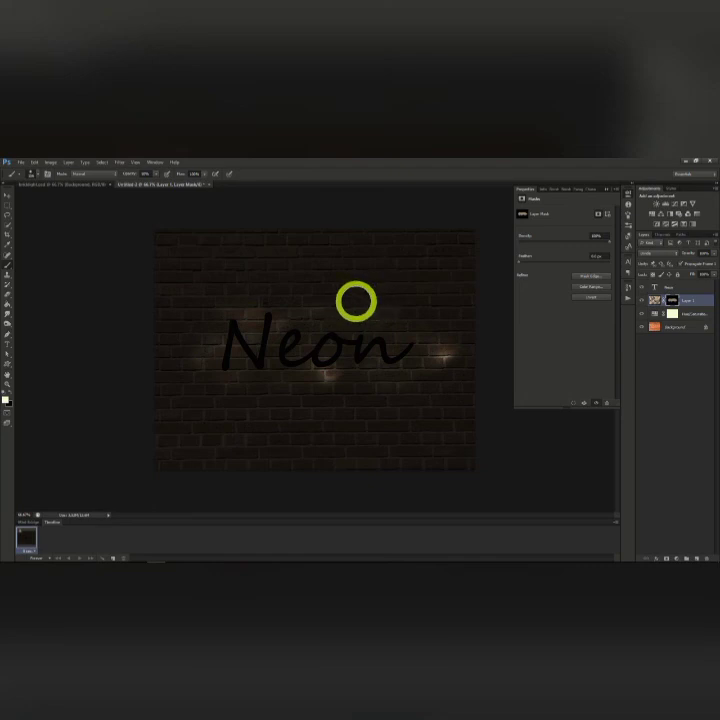
# Color the Neon text blue and apply Bevel & Emboss with increased depth, minimal size and maximum soften.
pyautogui.click(660, 285)
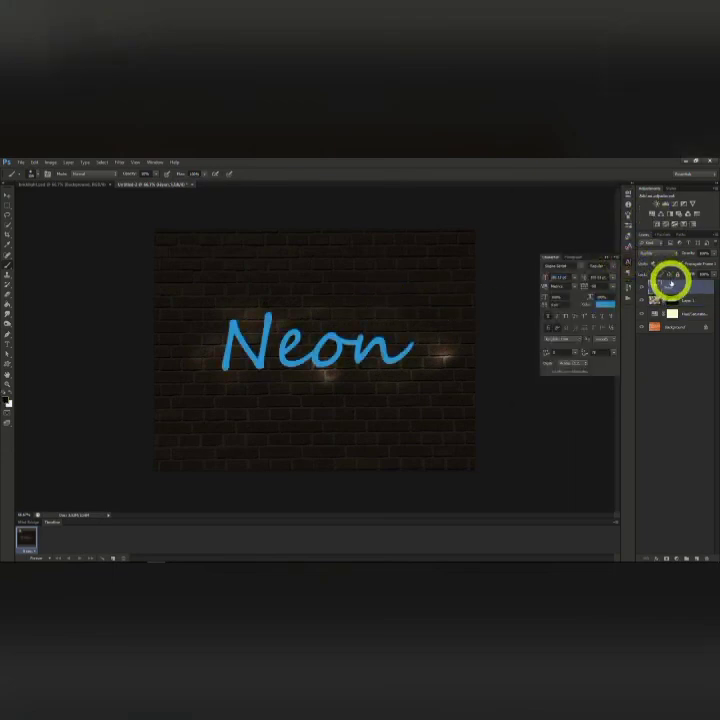
pyautogui.rightClick(670, 286)
pyautogui.click(642, 292)
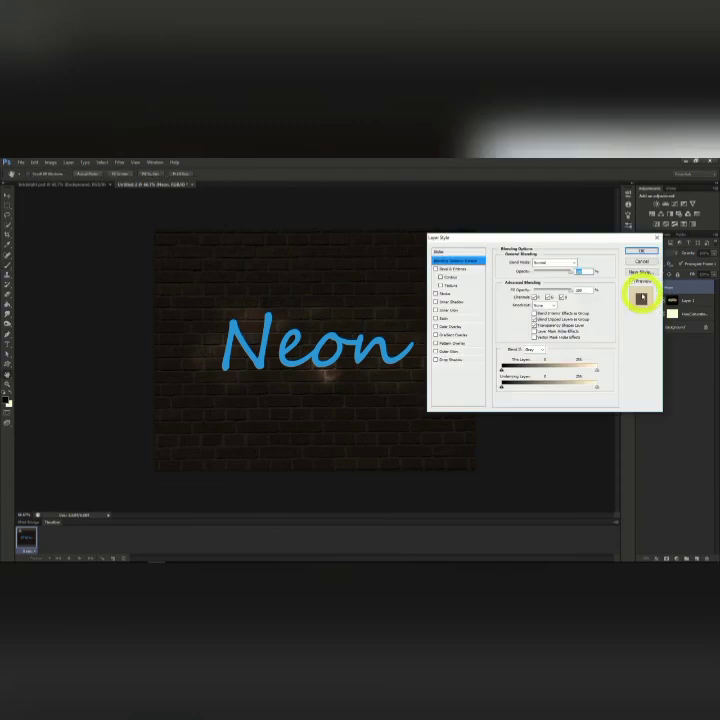
pyautogui.click(452, 269)
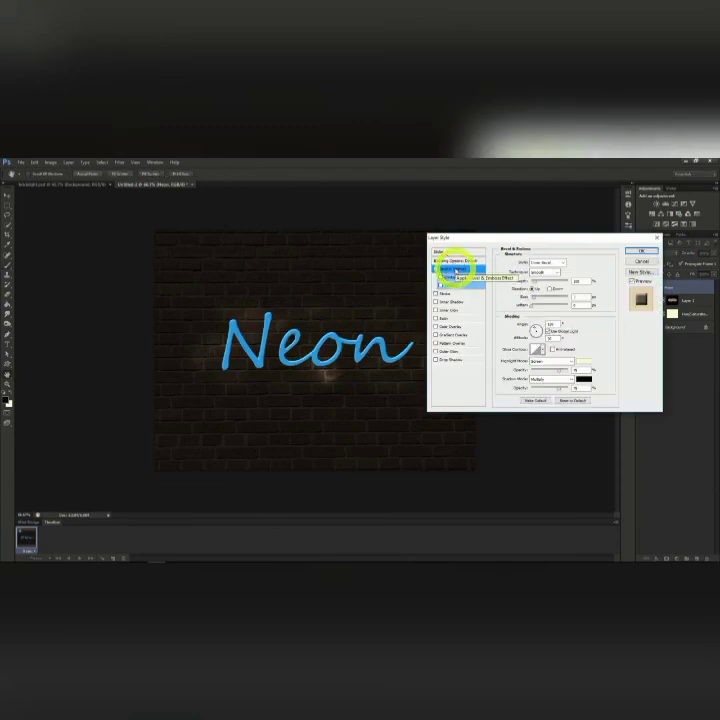
pyautogui.click(536, 284)
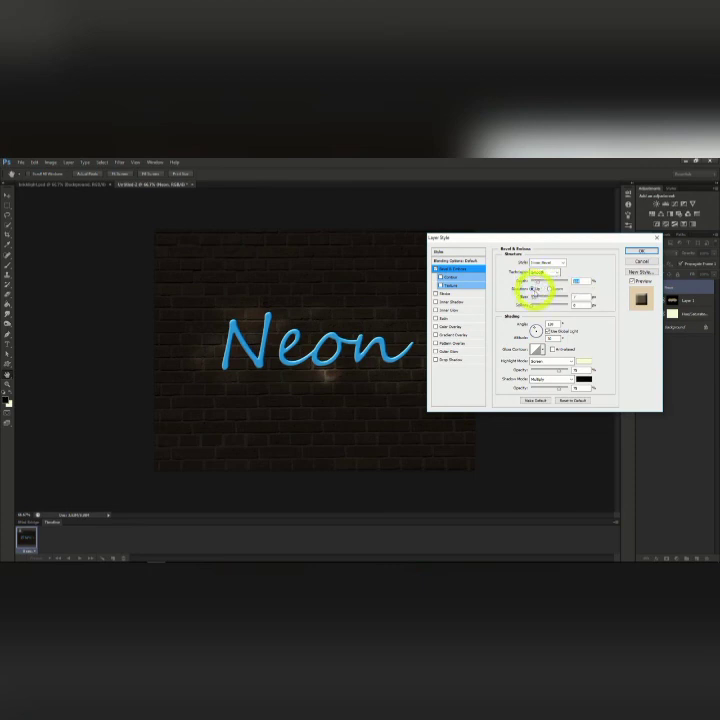
pyautogui.click(534, 299)
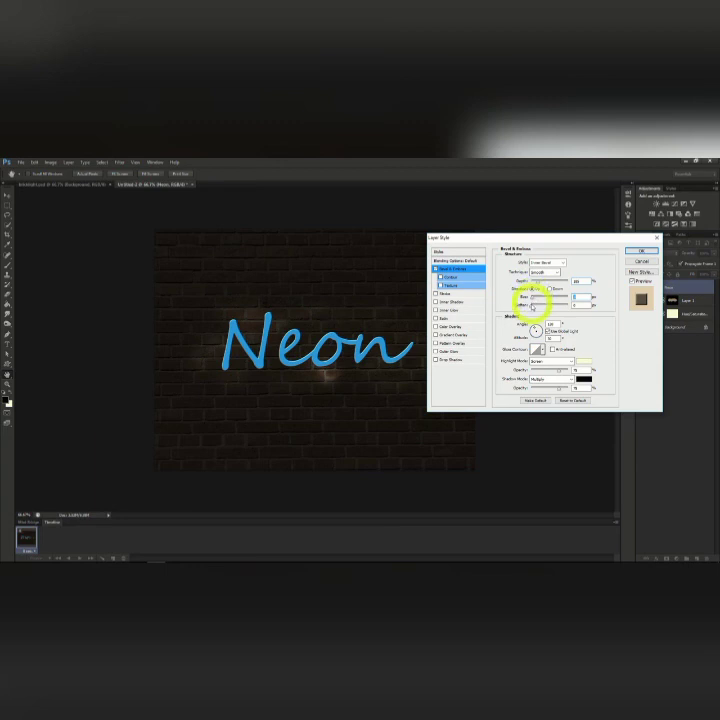
pyautogui.click(576, 304)
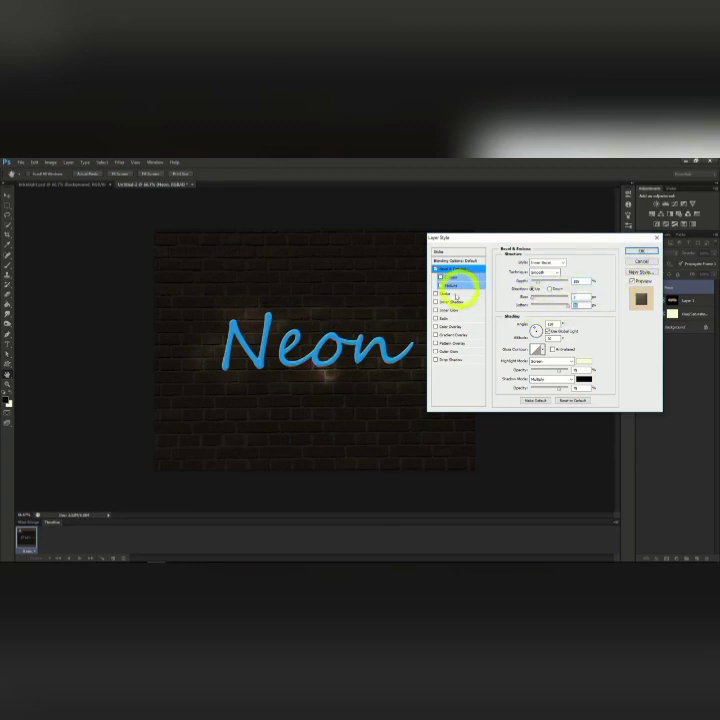
# Add an Inner Shadow to the Neon text with opacity reduced to 40% and a smaller distance.
pyautogui.click(449, 301)
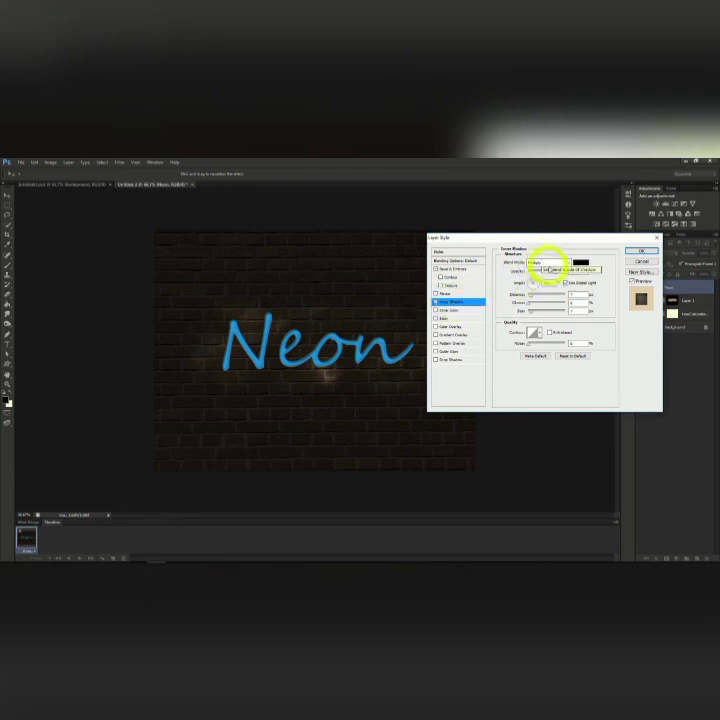
pyautogui.moveTo(556, 272); pyautogui.dragTo(544, 273)
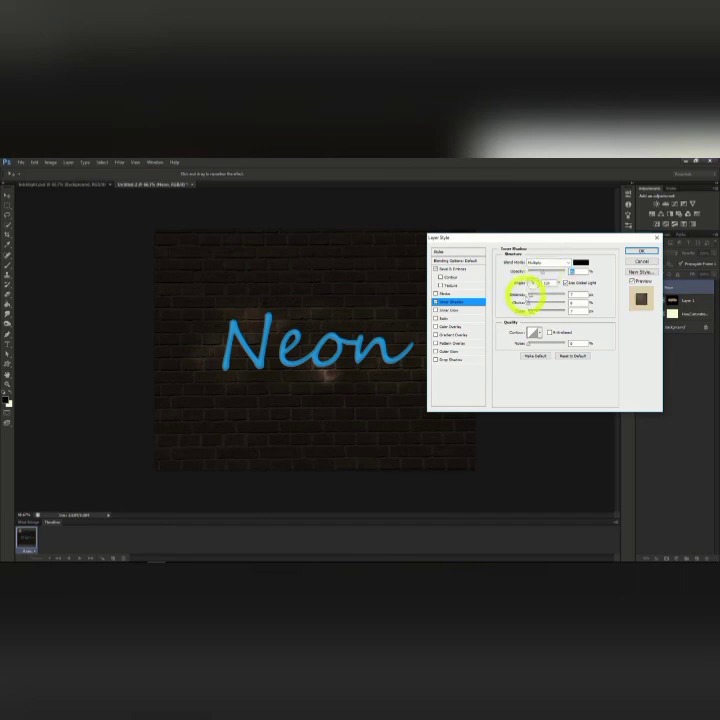
pyautogui.moveTo(532, 296); pyautogui.dragTo(530, 296)
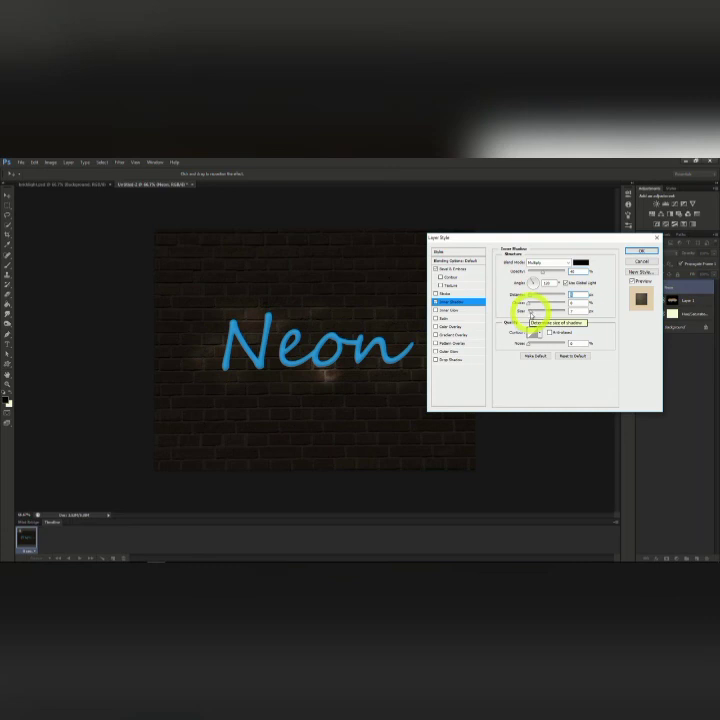
# Add an Inner Glow to the Neon text with its source set to Center and apply the layer style.
pyautogui.click(451, 311)
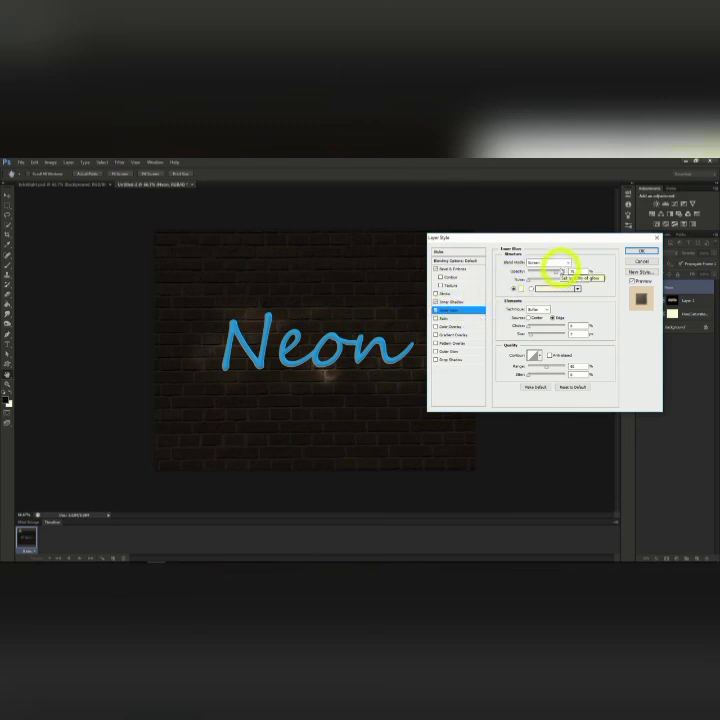
pyautogui.click(531, 336)
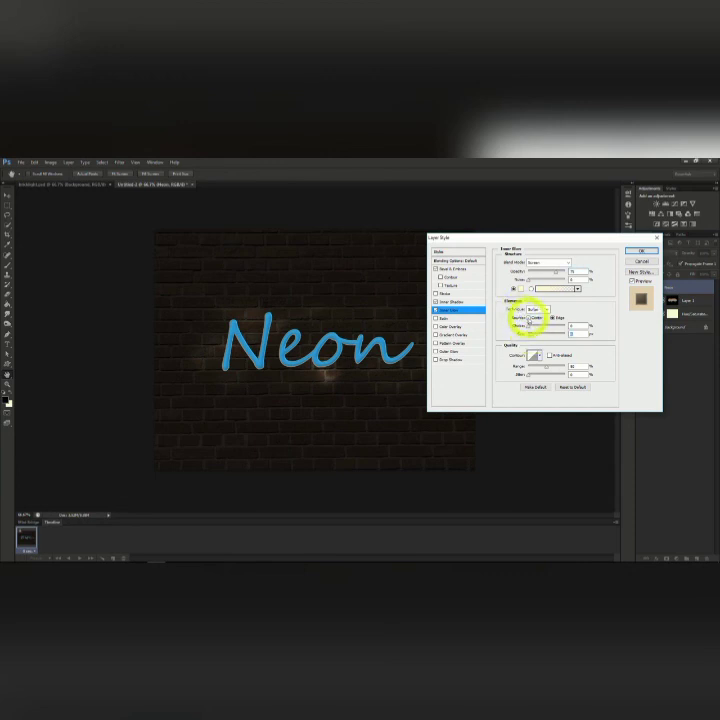
pyautogui.click(529, 317)
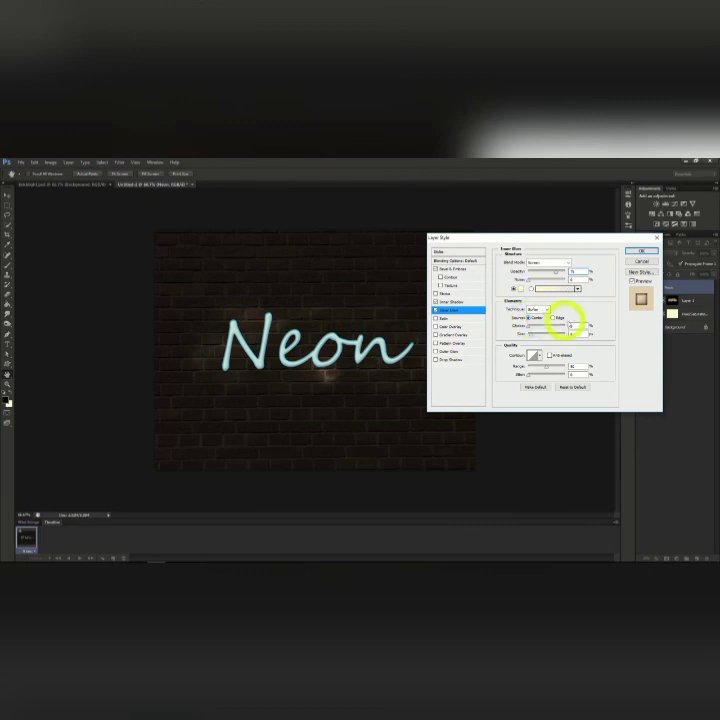
pyautogui.click(641, 251)
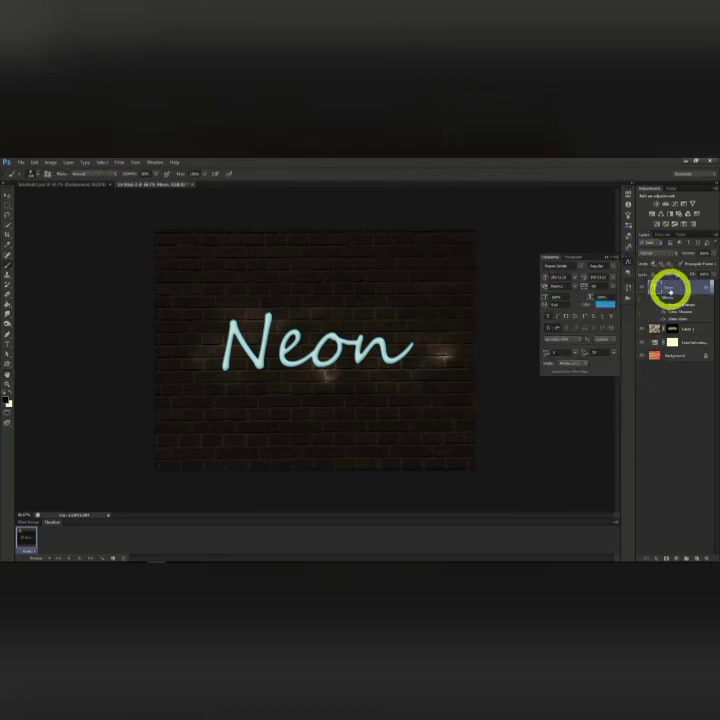
# Duplicate the Neon text layer and place the copy below the original.
pyautogui.rightClick(670, 290)
pyautogui.click(632, 301)
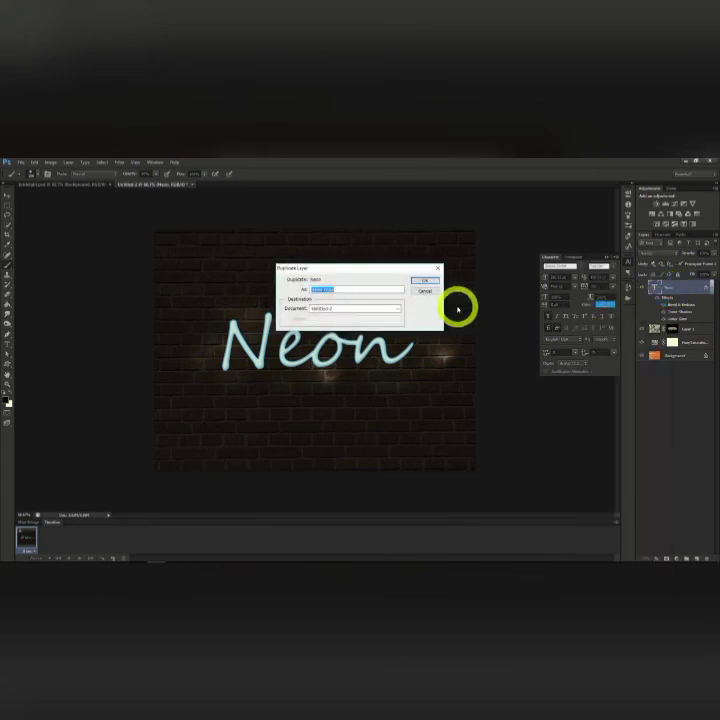
pyautogui.click(423, 280)
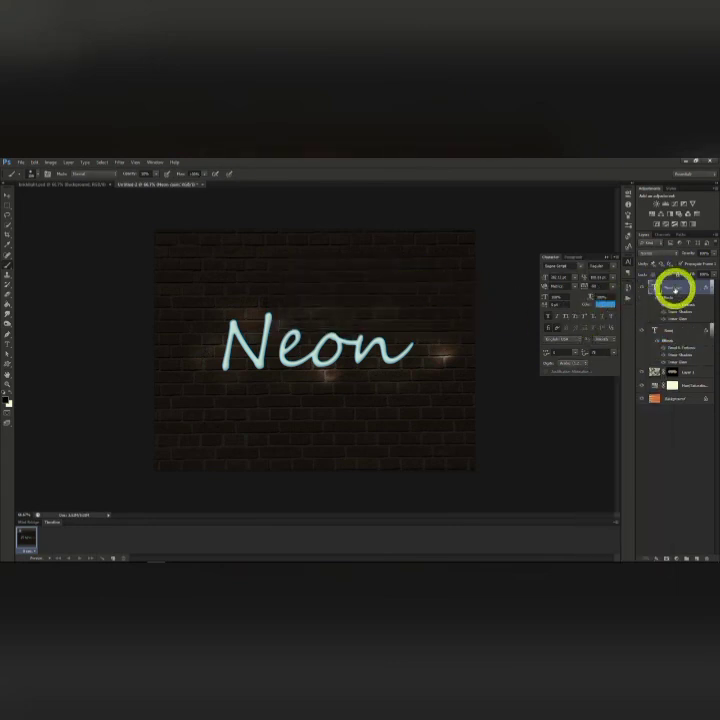
pyautogui.moveTo(677, 346); pyautogui.dragTo(678, 357)
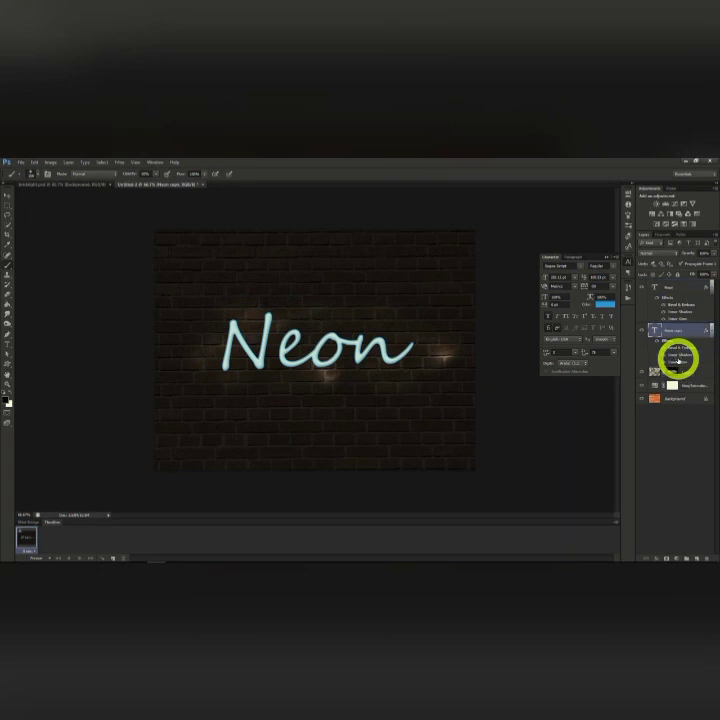
# Convert the Neon copy layer to a Smart Object and apply a Gaussian Blur to it for a glow.
pyautogui.rightClick(672, 331)
pyautogui.click(634, 321)
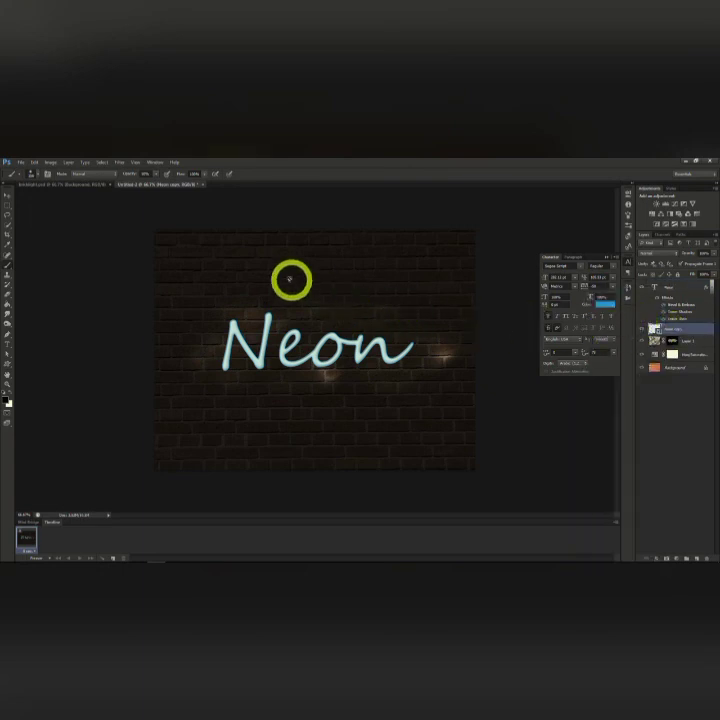
pyautogui.click(121, 163)
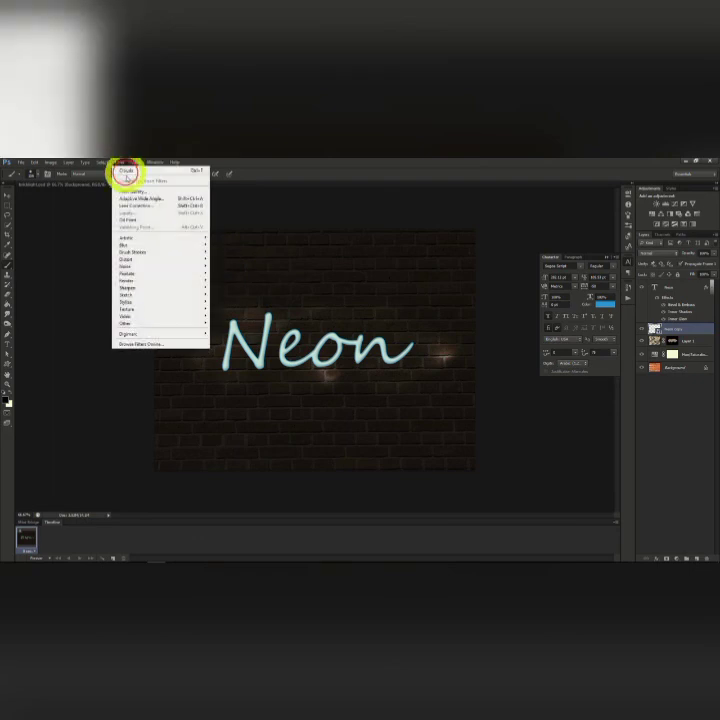
pyautogui.moveTo(140, 244)
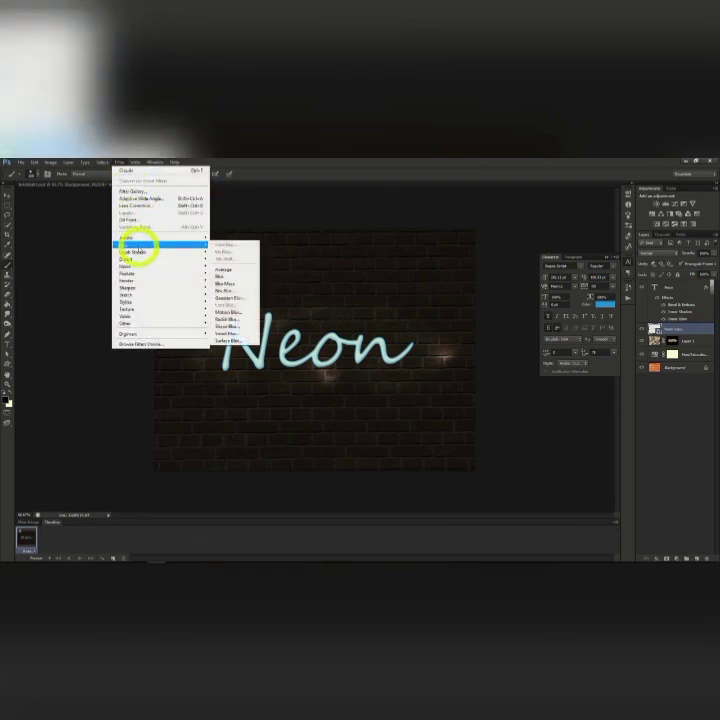
pyautogui.click(226, 298)
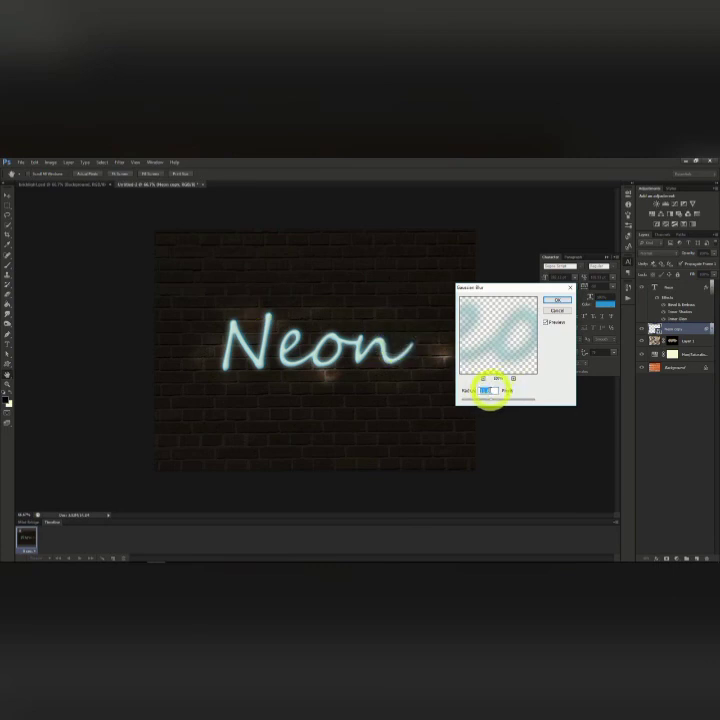
pyautogui.click(554, 300)
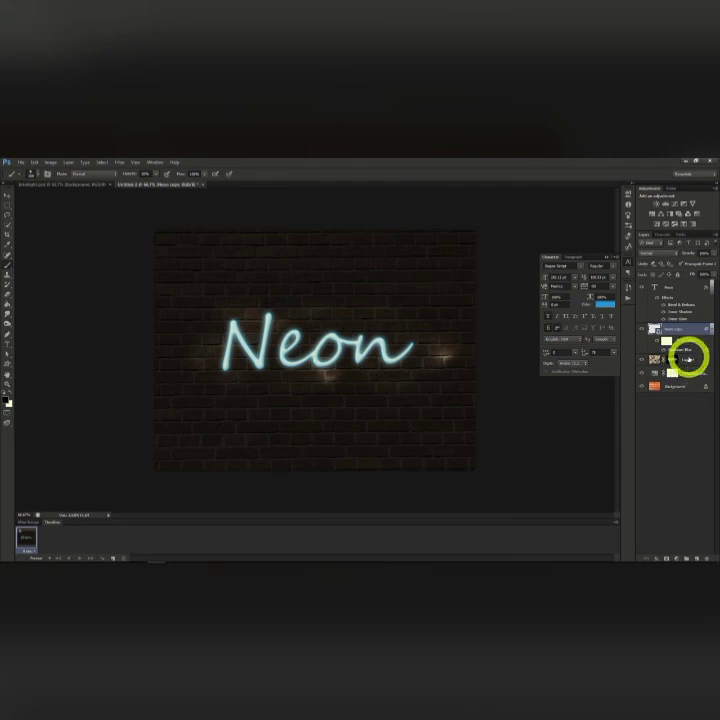
# Create a new layer below the blurred Neon copy and set up a small brush with 100% hardness.
pyautogui.click(691, 555)
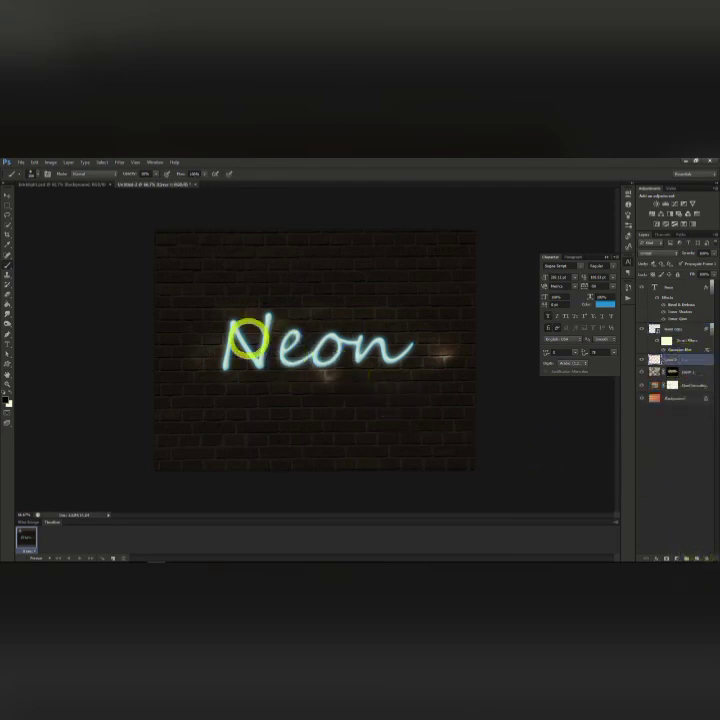
pyautogui.click(37, 175)
pyautogui.click(38, 175)
pyautogui.click(37, 175)
pyautogui.moveTo(56, 196); pyautogui.dragTo(24, 198)
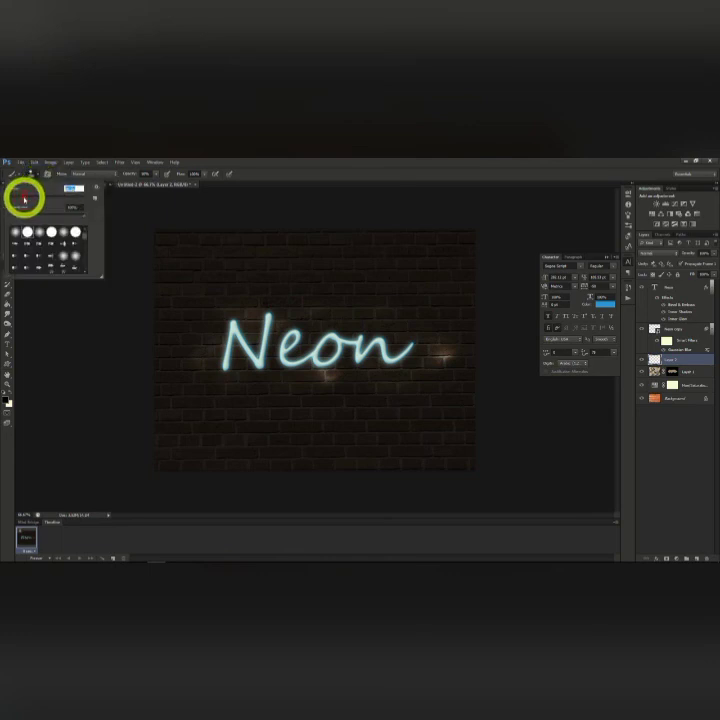
# Draw a curved Pen path linking the Neon letters as a wire, stroke it with the Brush and delete the path.
pyautogui.click(15, 333)
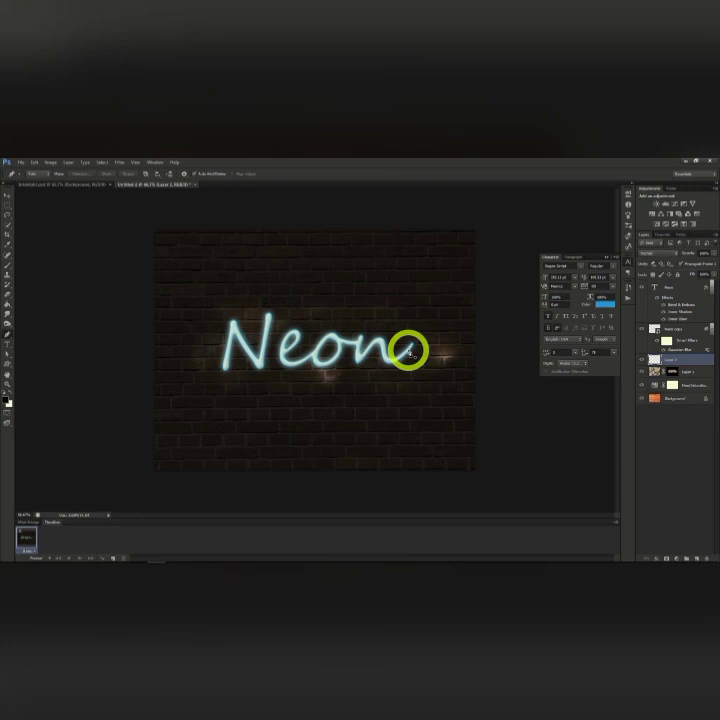
pyautogui.moveTo(408, 350); pyautogui.dragTo(365, 350)
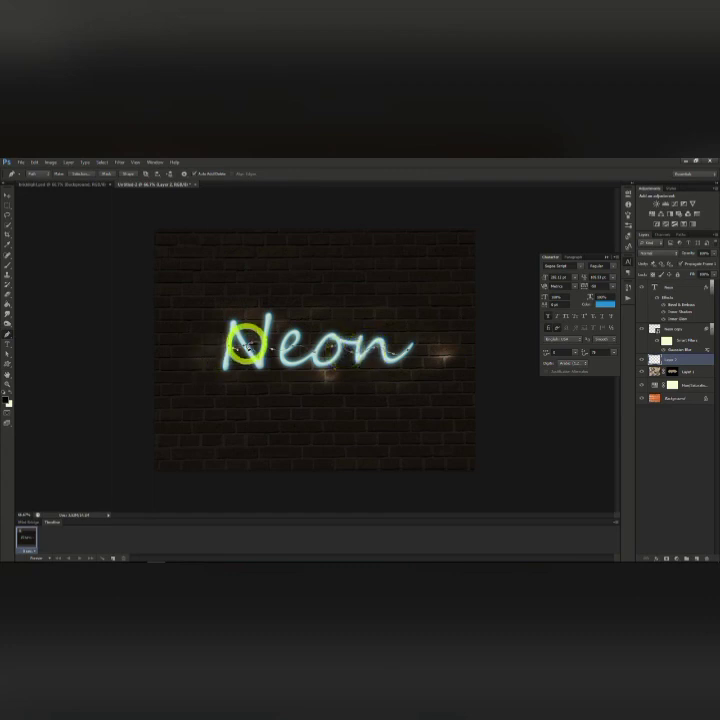
pyautogui.rightClick(247, 344)
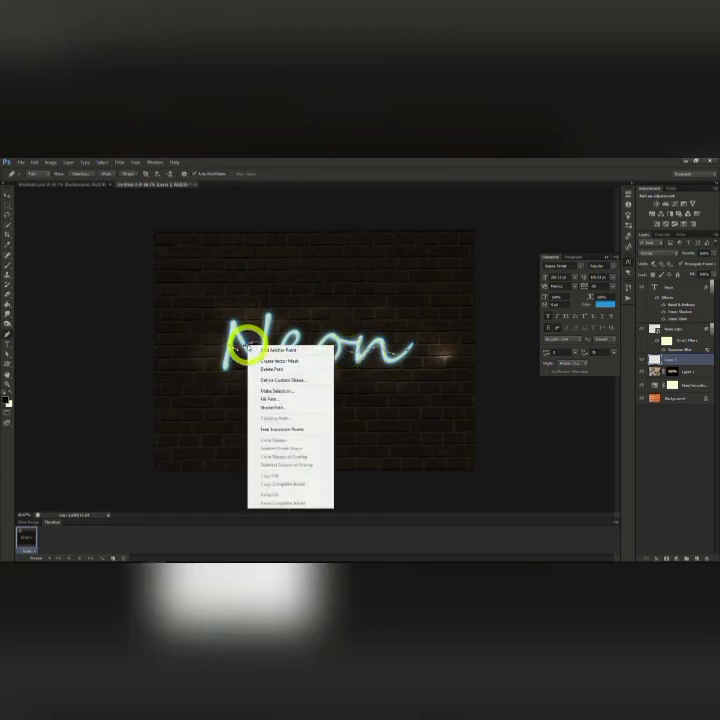
pyautogui.click(273, 407)
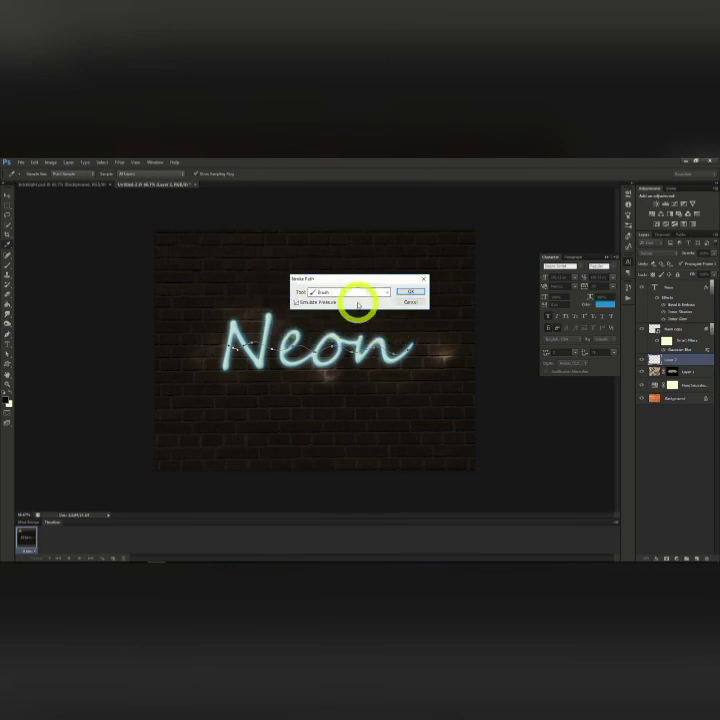
pyautogui.click(410, 291)
pyautogui.rightClick(332, 347)
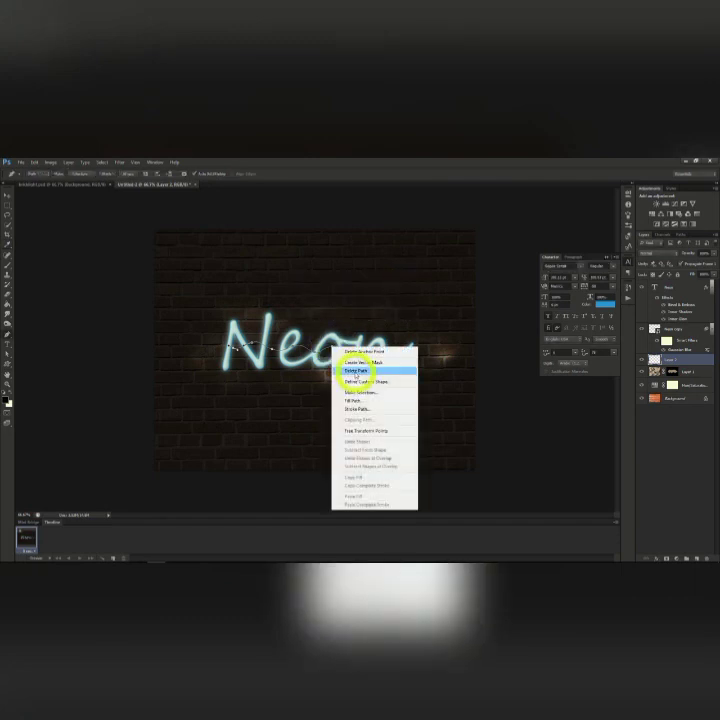
pyautogui.click(355, 371)
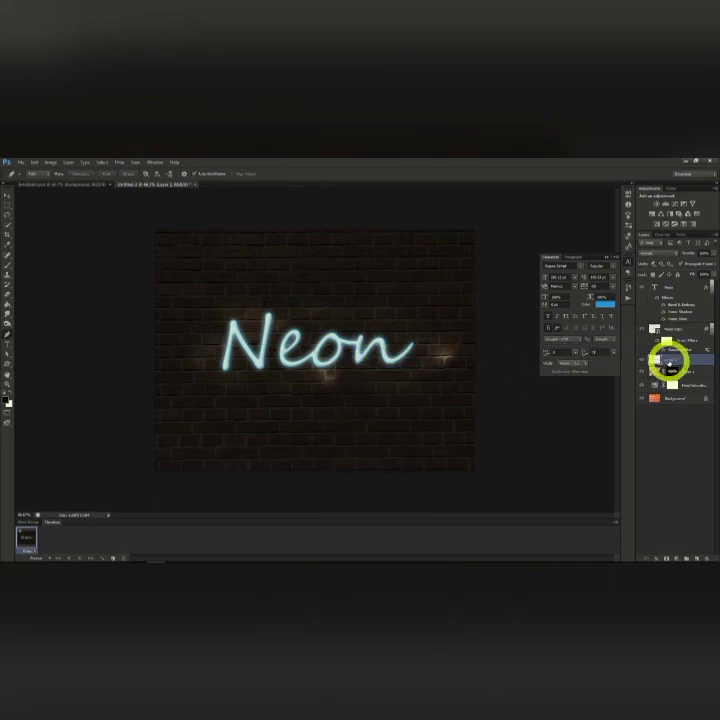
# Apply Bevel & Emboss to the wire layer with increased depth, minimal size and slight soften.
pyautogui.rightClick(668, 362)
pyautogui.click(614, 309)
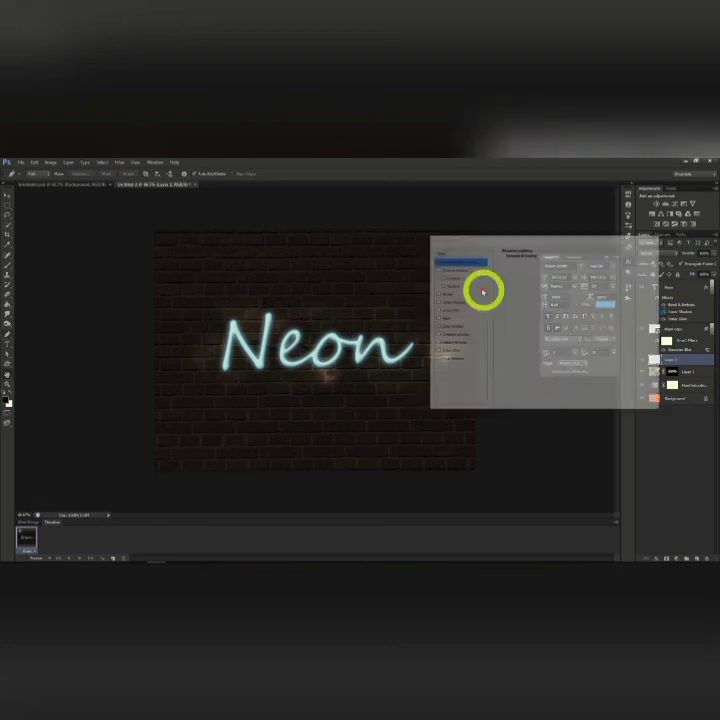
pyautogui.click(455, 266)
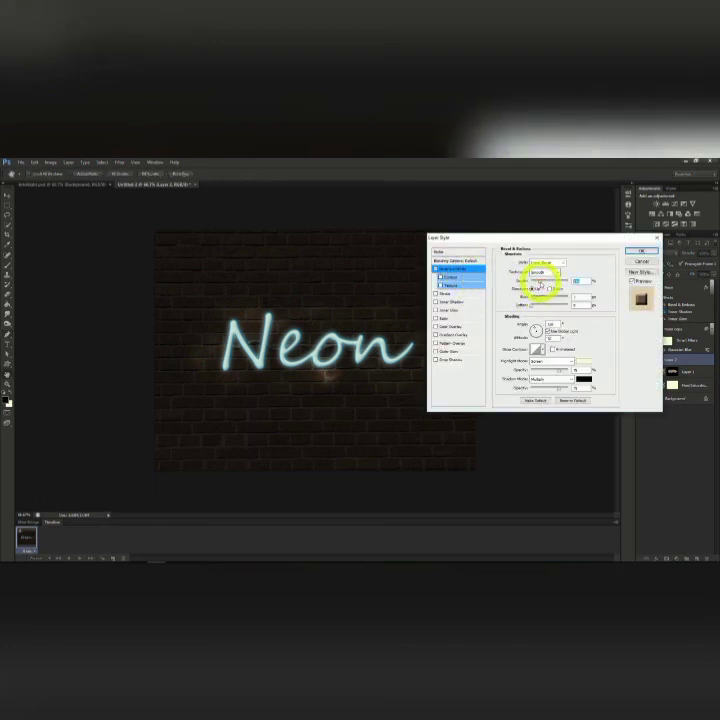
pyautogui.moveTo(535, 298); pyautogui.dragTo(527, 301)
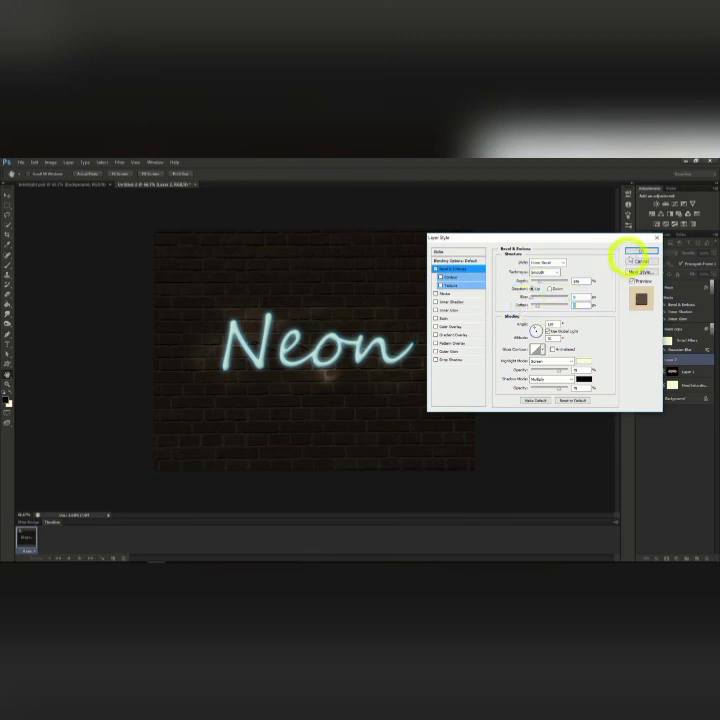
pyautogui.click(640, 250)
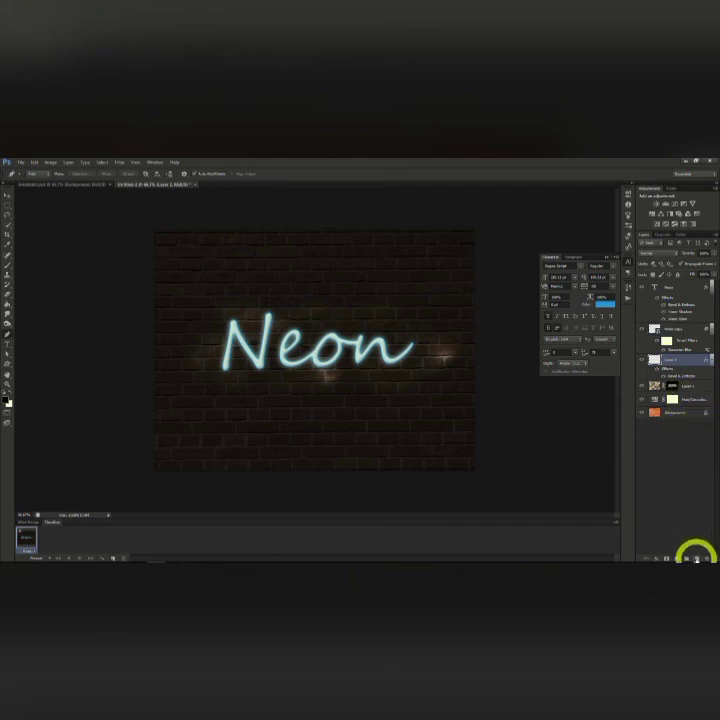
# Create a new layer above the wire layer and set up a large soft brush with 0% hardness and adjusted opacity.
pyautogui.click(695, 556)
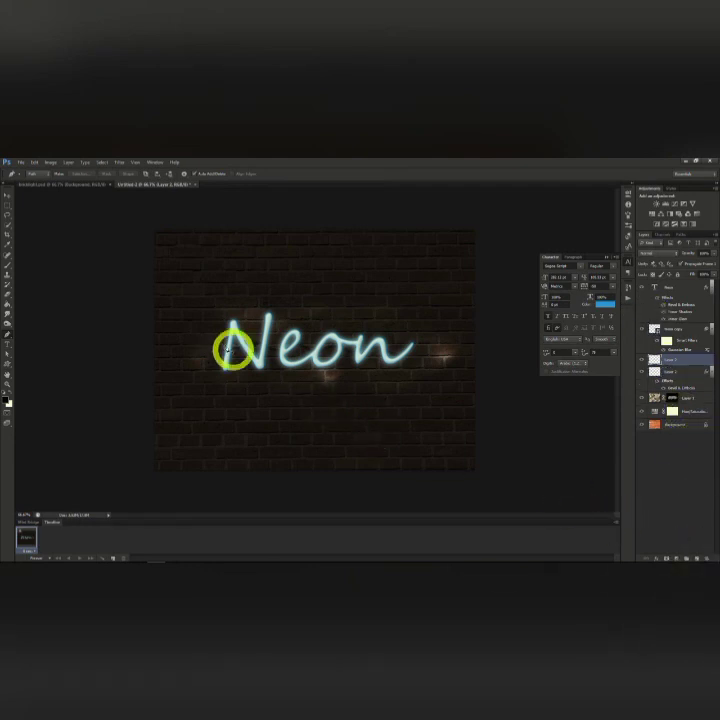
pyautogui.click(11, 258)
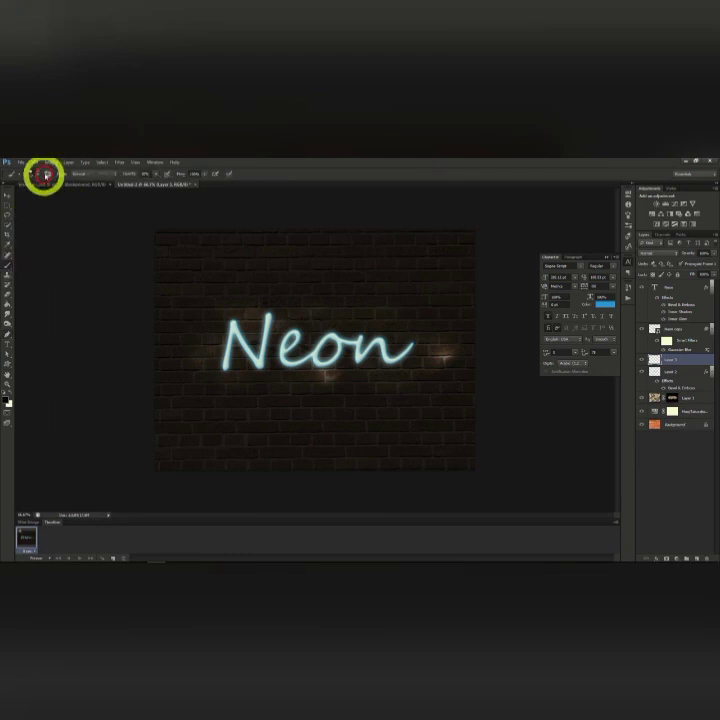
pyautogui.click(38, 174)
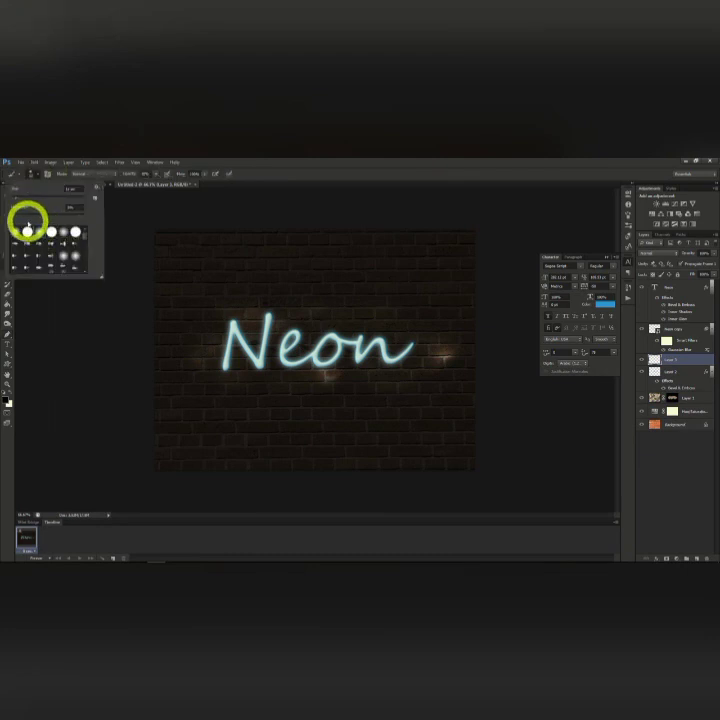
pyautogui.moveTo(16, 200); pyautogui.dragTo(58, 201)
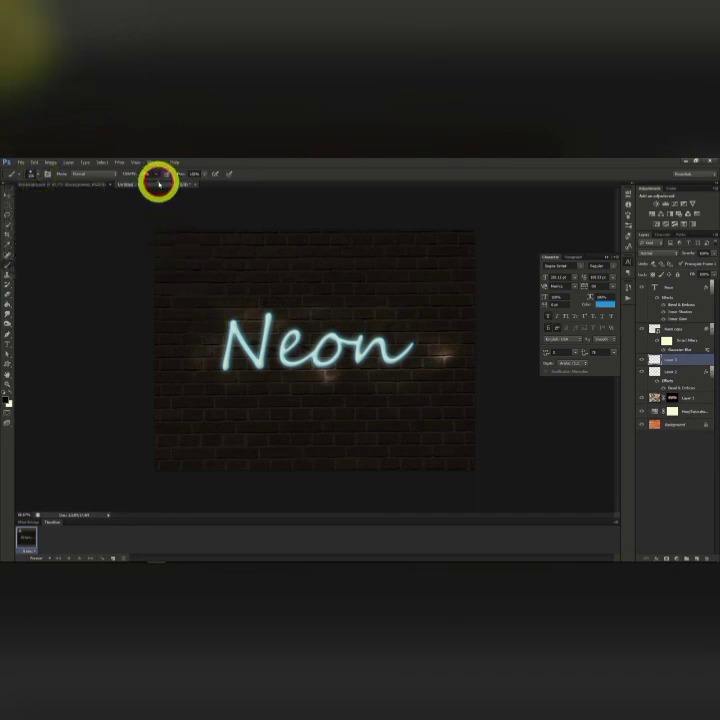
pyautogui.click(150, 174)
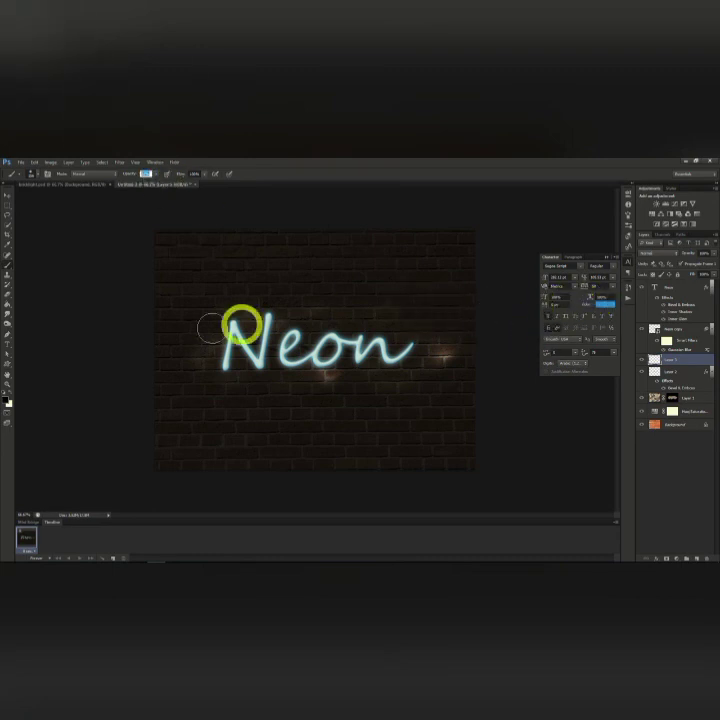
# Paint a teal glow over the bricks around the Neon text and set the layer's blend mode to Soft Light.
pyautogui.click(8, 400)
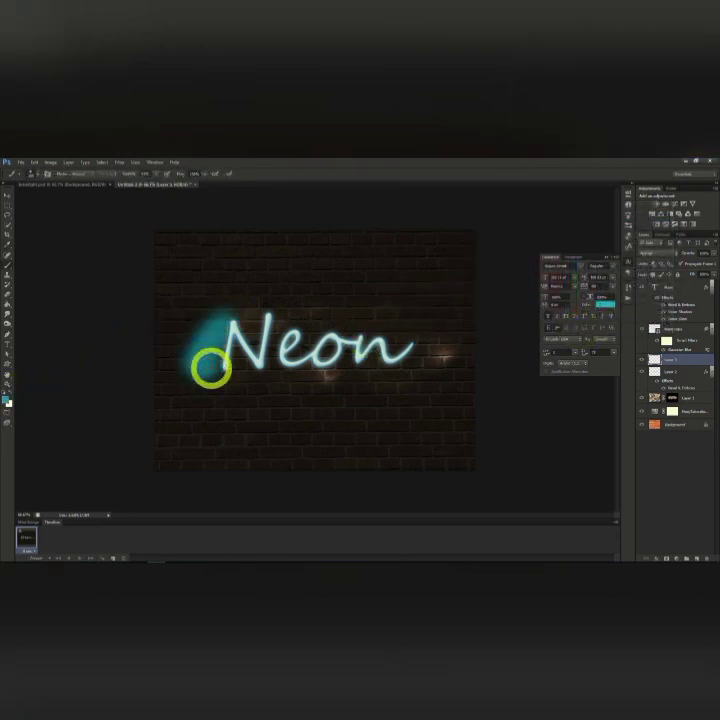
pyautogui.moveTo(209, 366)
pyautogui.mouseDown()
pyautogui.moveTo(230, 328)
pyautogui.moveTo(250, 308)
pyautogui.moveTo(235, 346)
pyautogui.moveTo(242, 368)
pyautogui.moveTo(268, 345)
pyautogui.moveTo(279, 312)
pyautogui.moveTo(273, 379)
pyautogui.moveTo(304, 321)
pyautogui.moveTo(384, 331)
pyautogui.moveTo(386, 340)
pyautogui.moveTo(479, 318)
pyautogui.mouseUp()
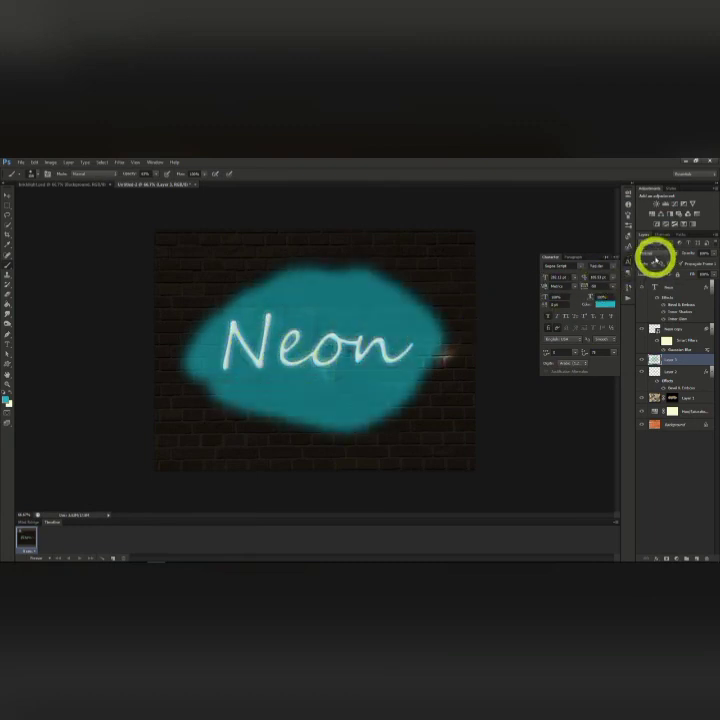
pyautogui.click(656, 250)
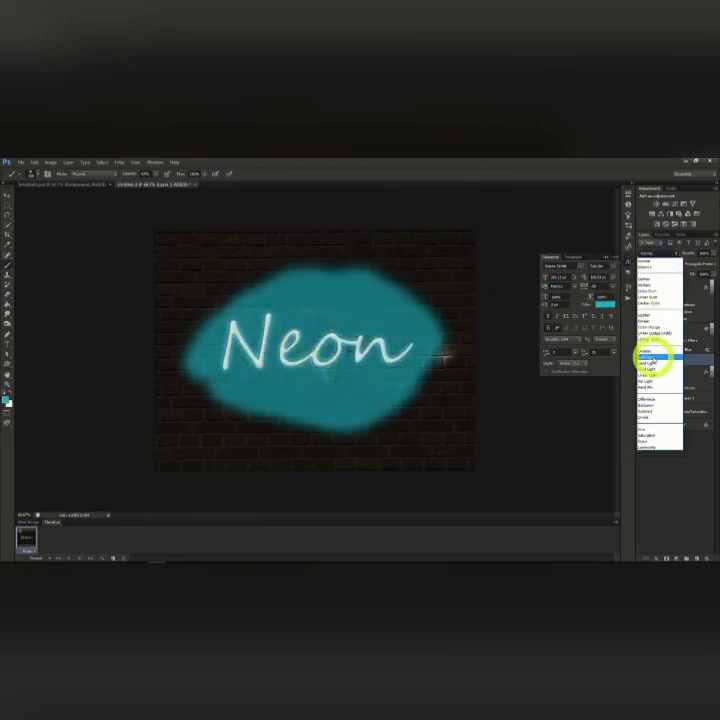
pyautogui.click(647, 356)
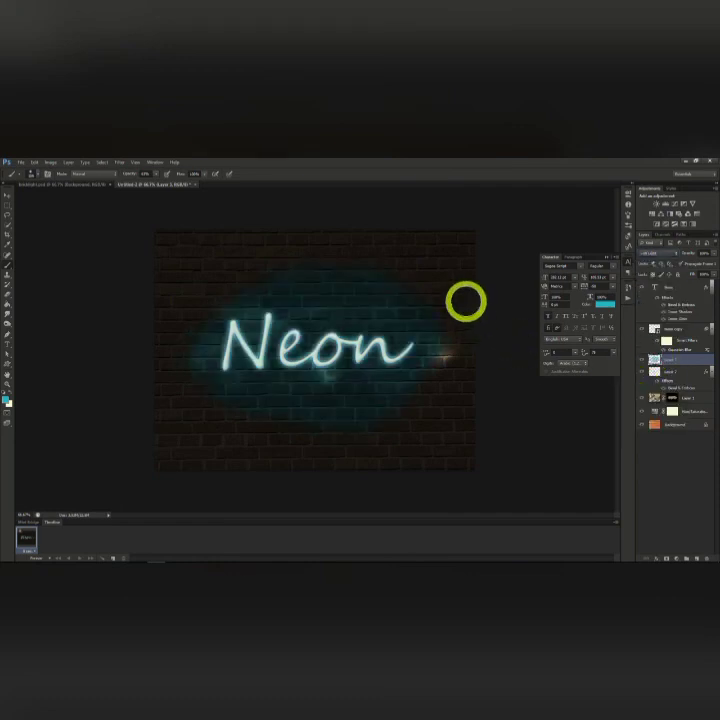